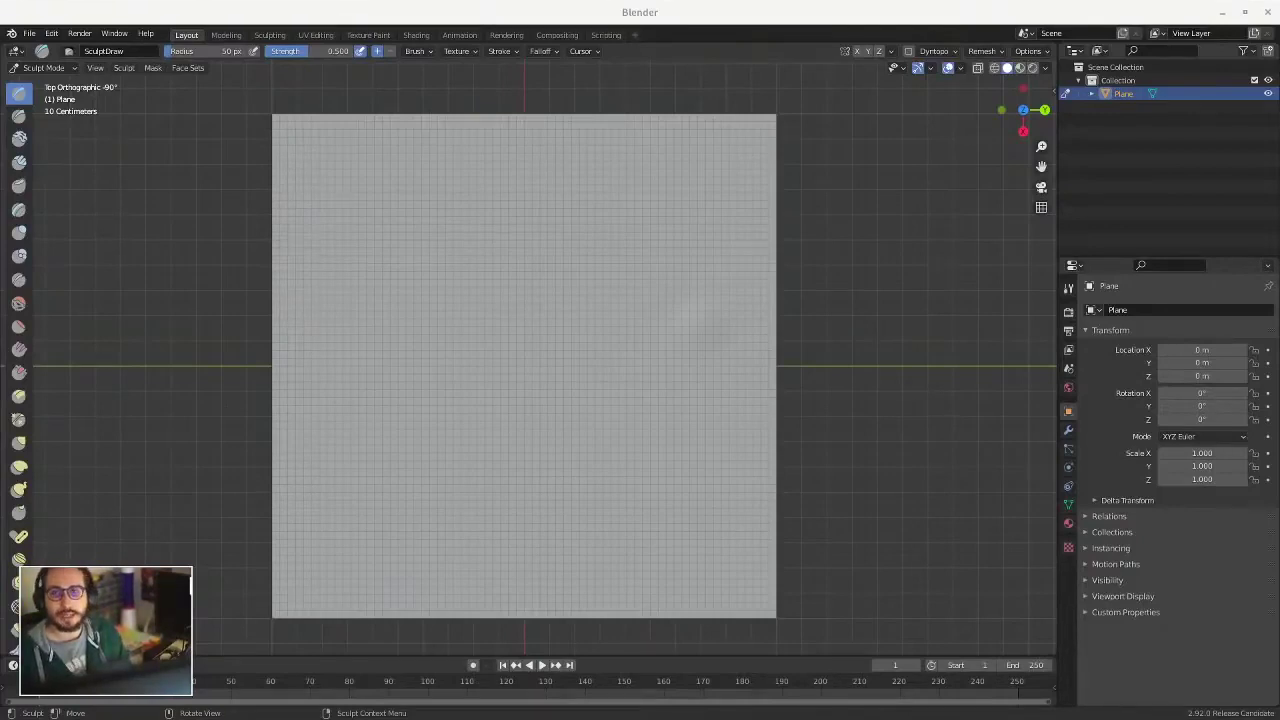
- Move the browser off the plane and set the sculpt brush radius to 130 px
mouse_move(0, 214)
left_mouse_down()
mouse_move(343, 106)
mouse_move(328, 48)
left_mouse_up()
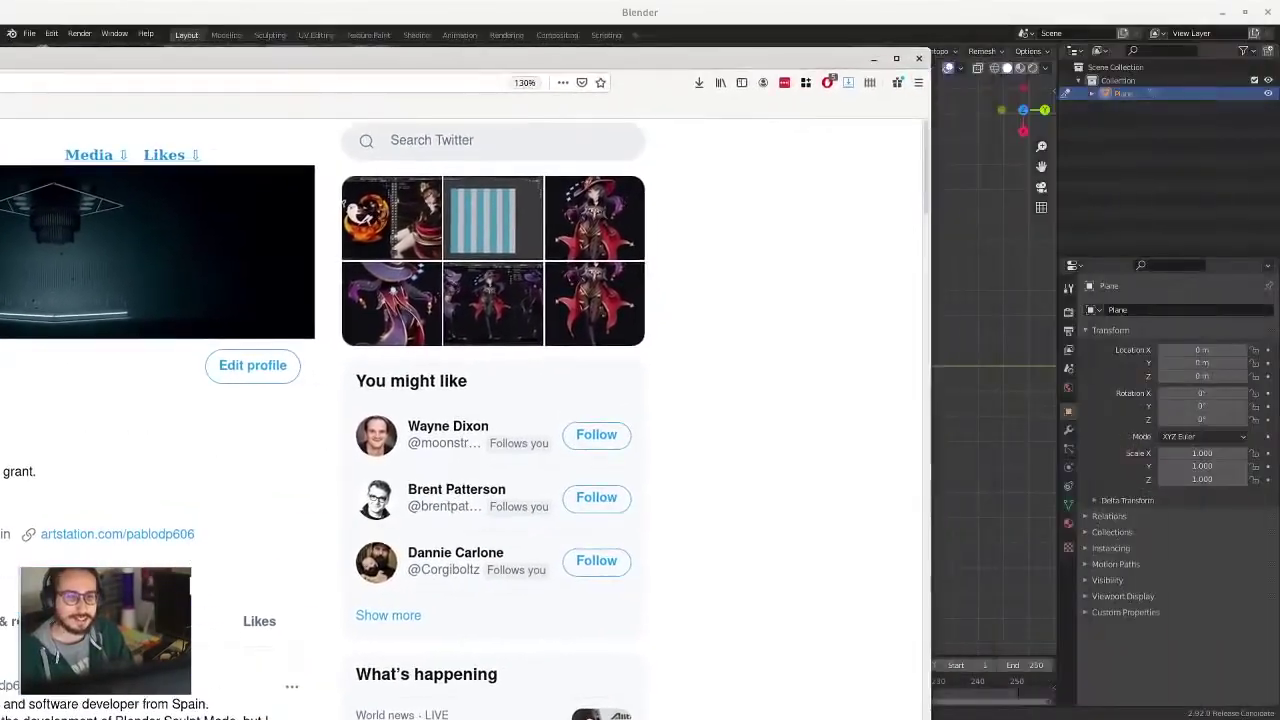
left_click_drag(328, 48, 0, 60)
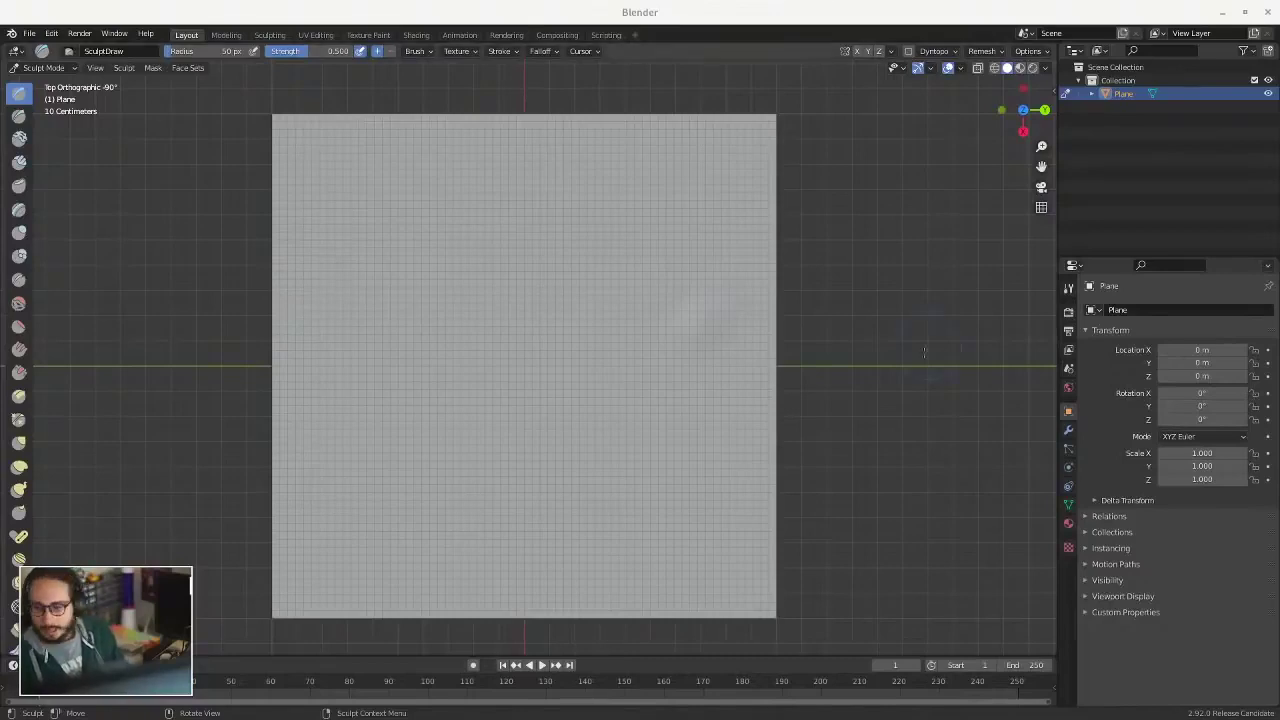
scroll(603, 314, "up", 2)
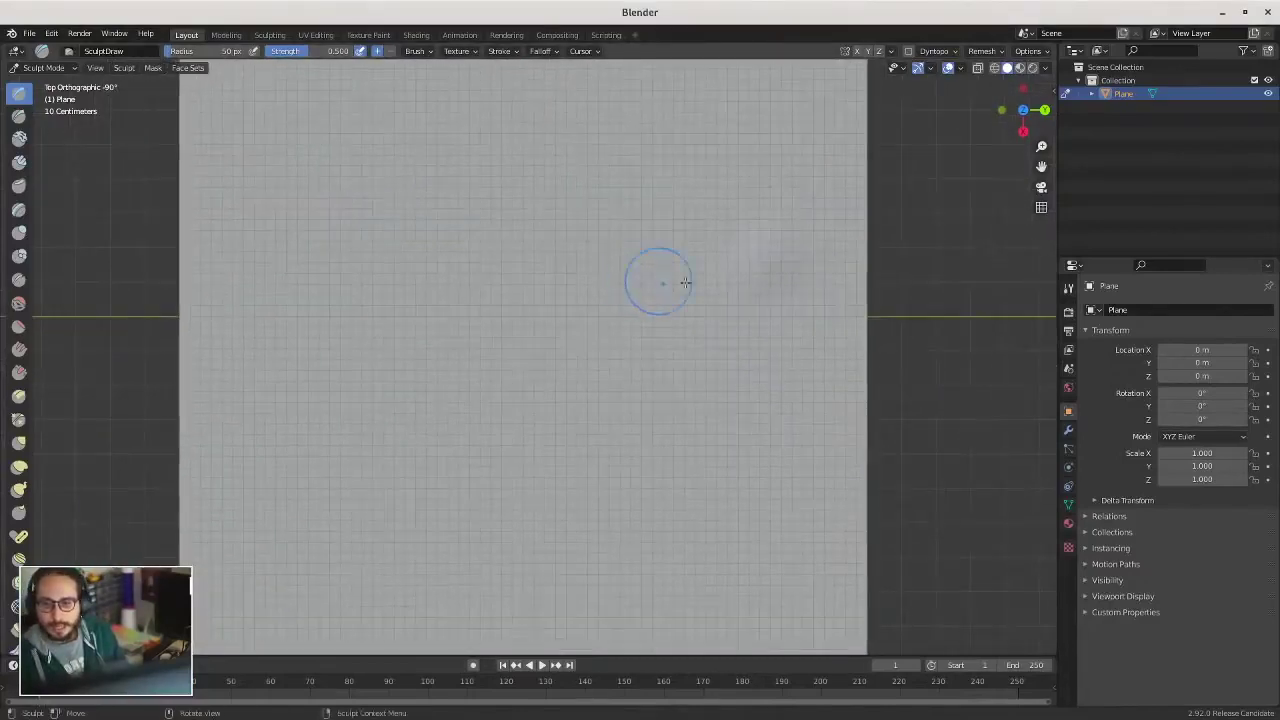
key("f")
left_click(615, 349)
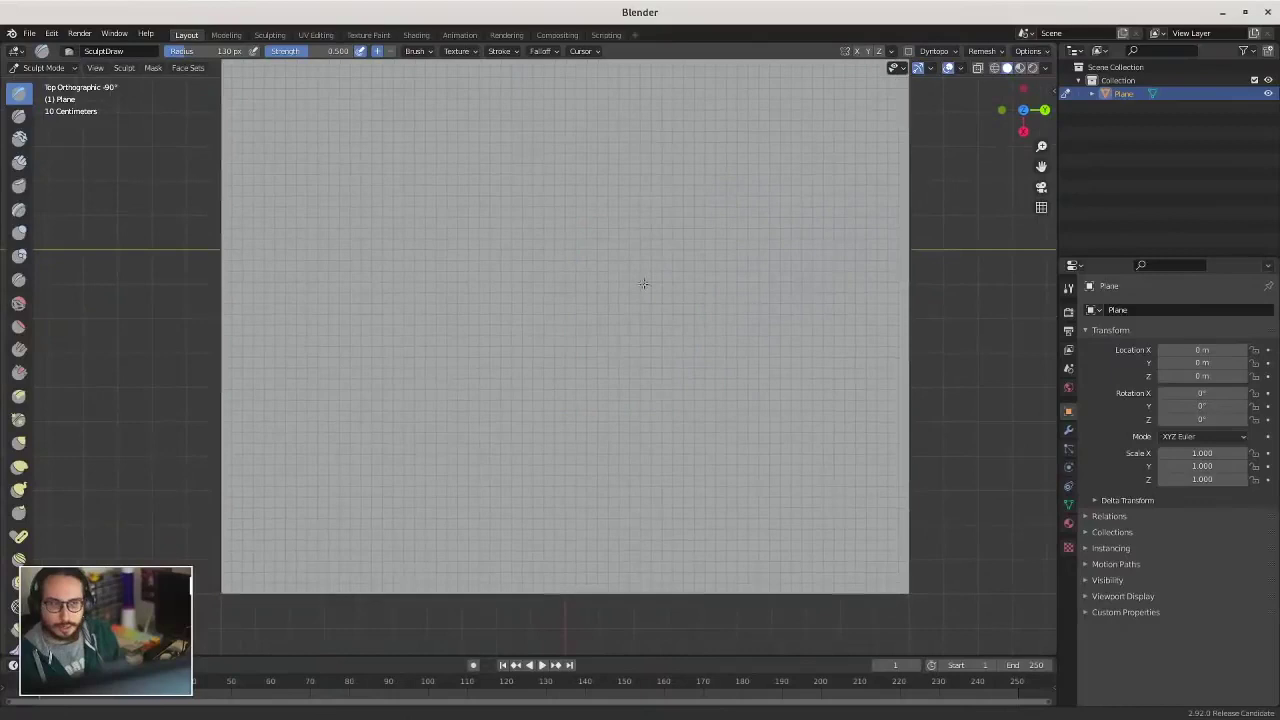
- Expand a mask across the plane from the brush point with Shift+A
scroll(643, 278, "up", 2)
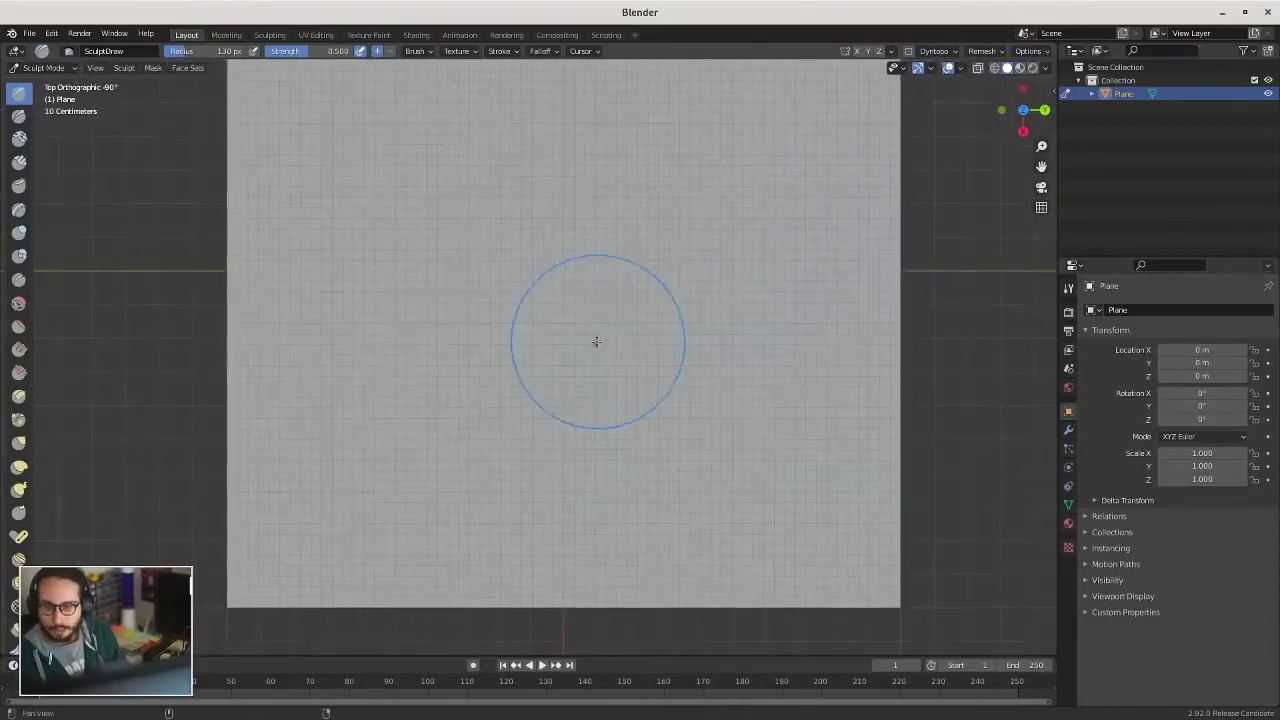
scroll(560, 360, "down", 1)
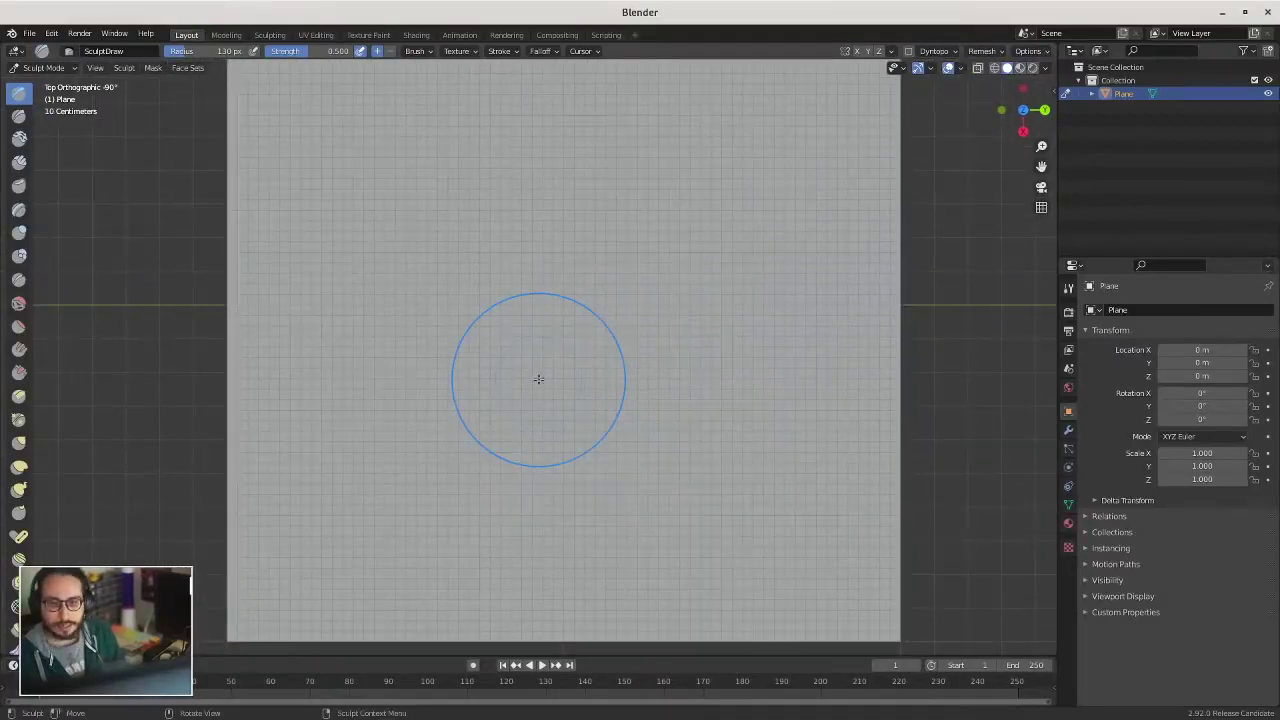
scroll(586, 314, "up", 2)
scroll(540, 300, "down", 1)
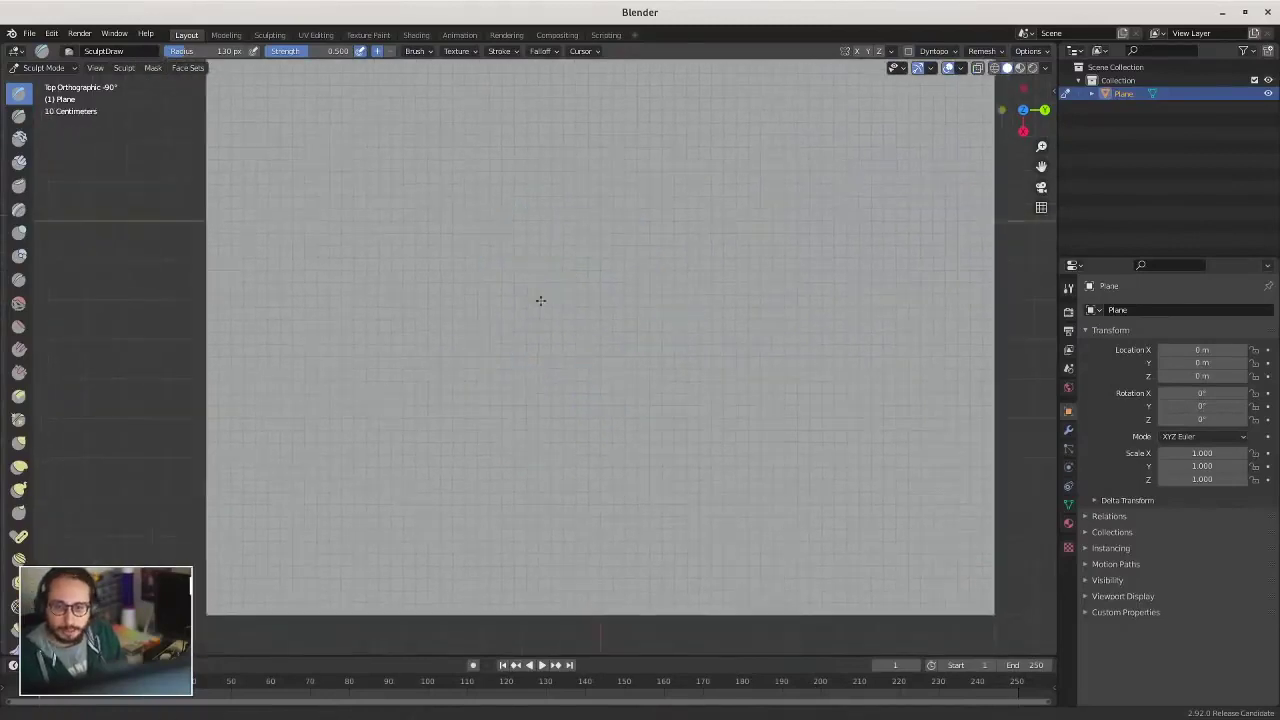
scroll(540, 300, "down", 1)
scroll(540, 302, "up", 1)
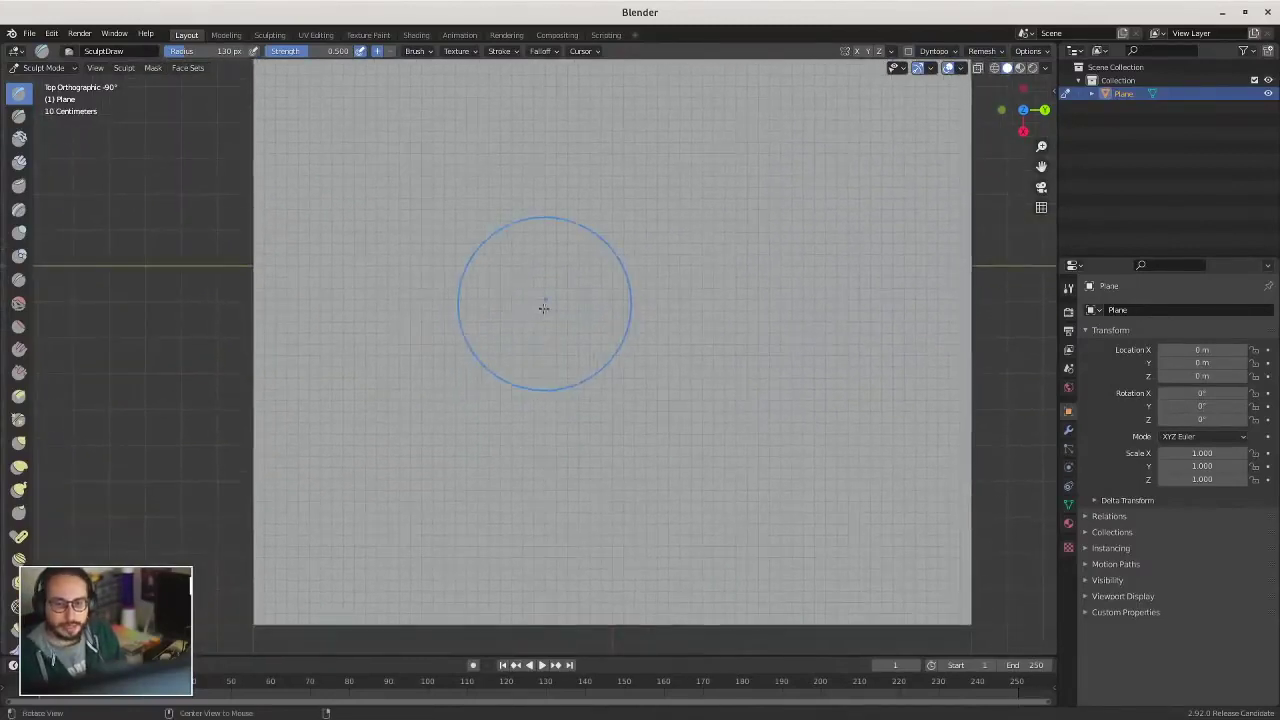
scroll(543, 307, "down", 1)
scroll(540, 308, "up", 1)
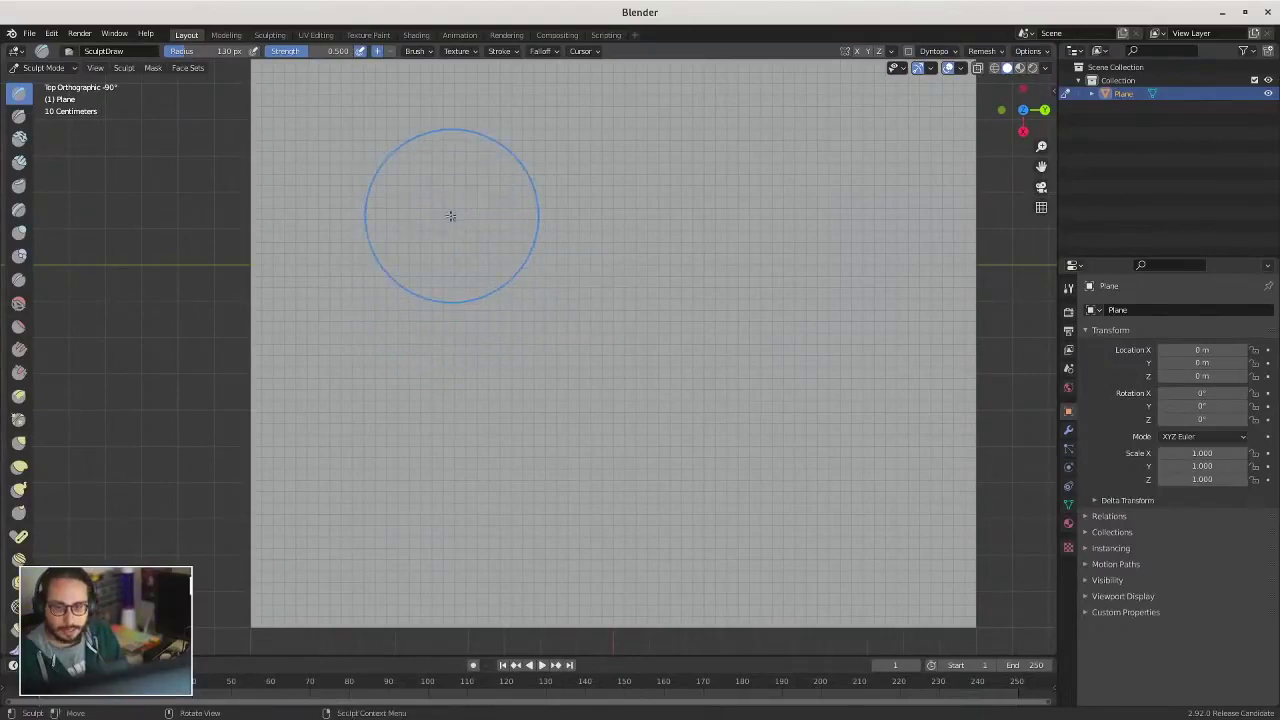
key("shift+a")
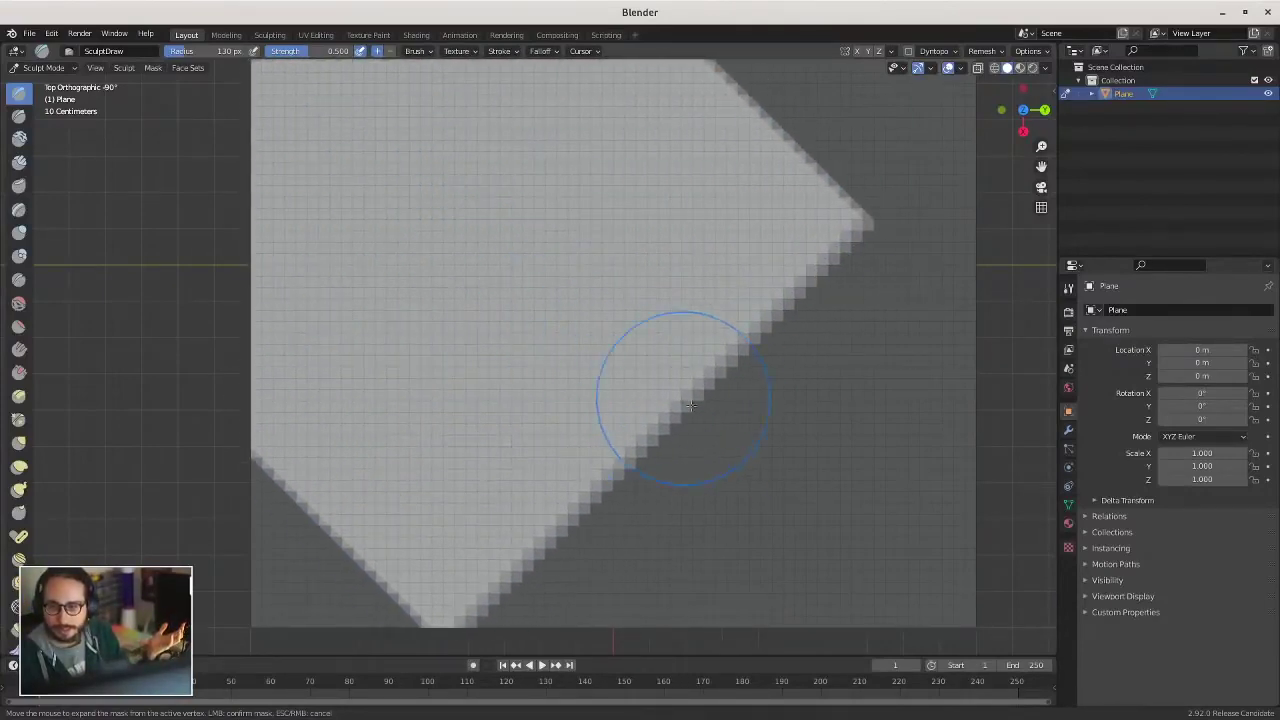
left_click(690, 250)
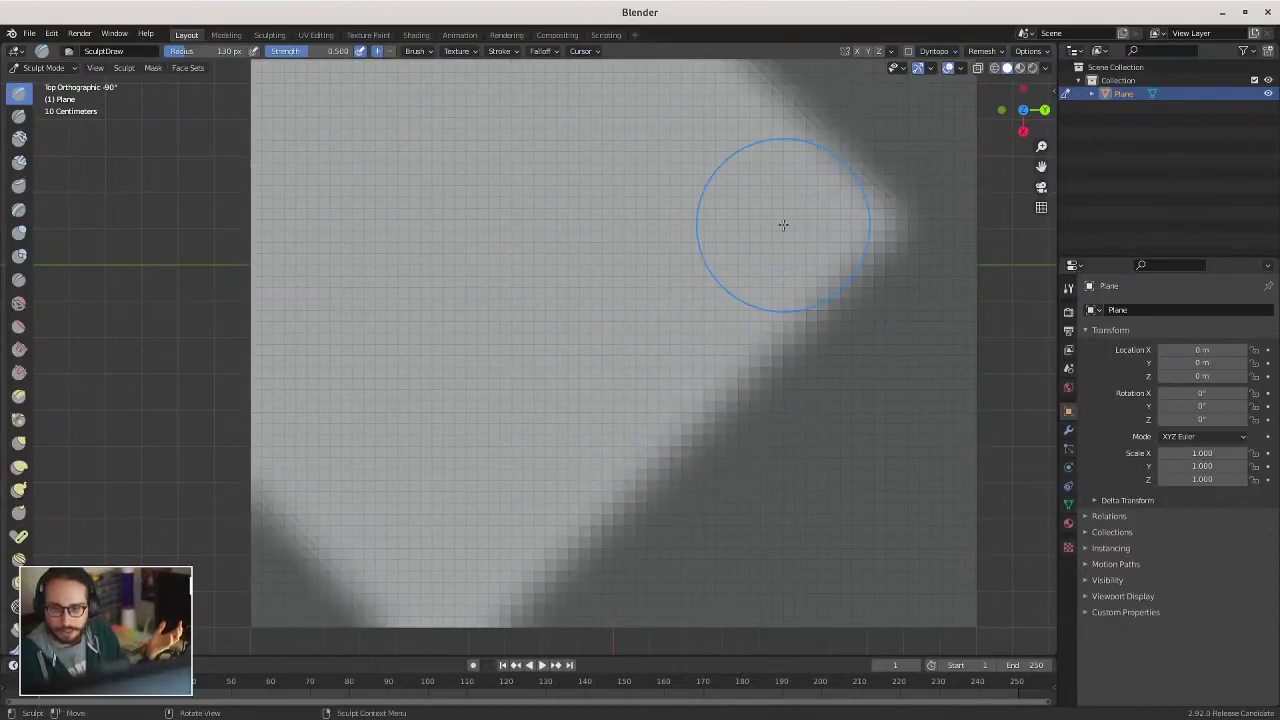
- Run Expand again and leave the plane with no mask
key("shift+a")
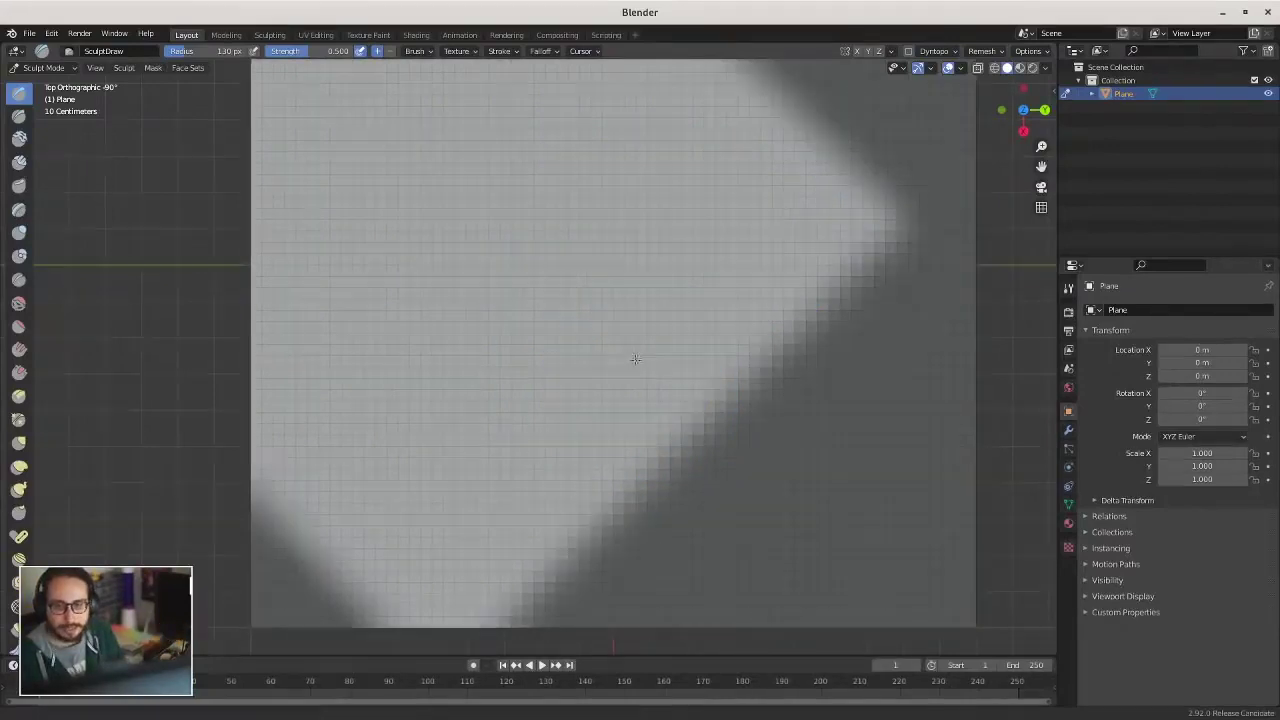
left_click(777, 366)
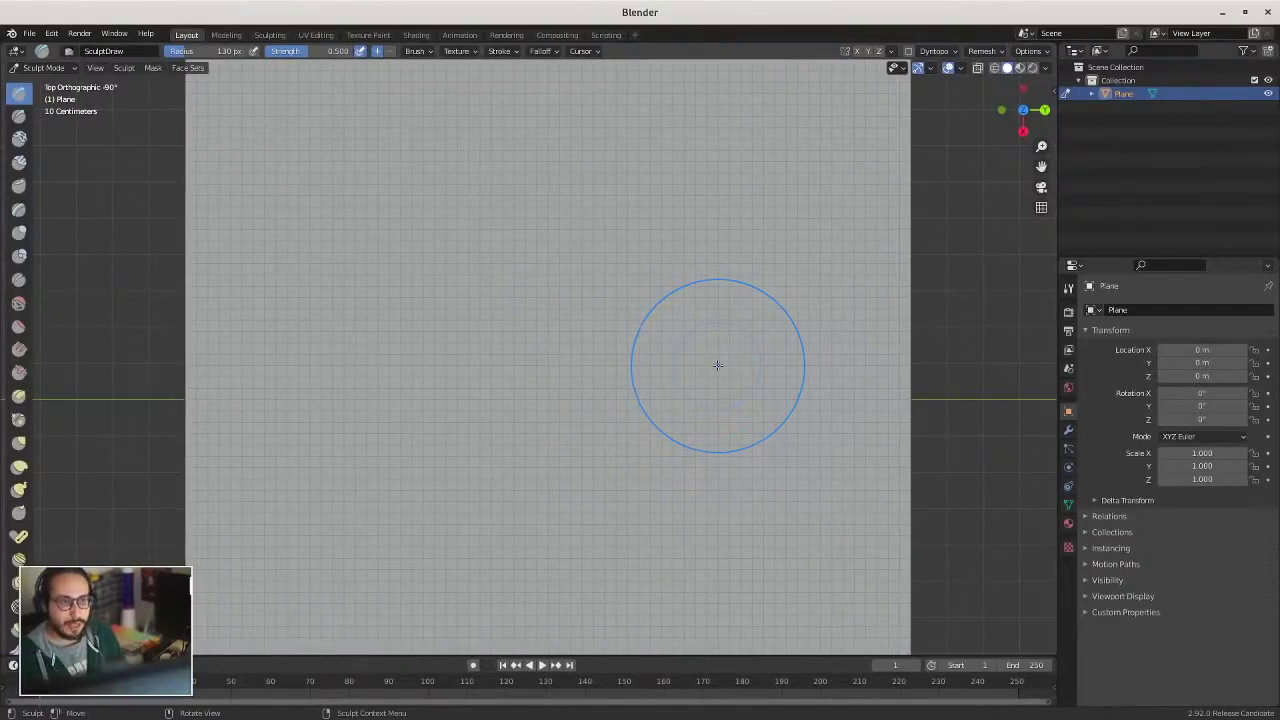
scroll(500, 323, "down", 2)
scroll(504, 323, "down", 2)
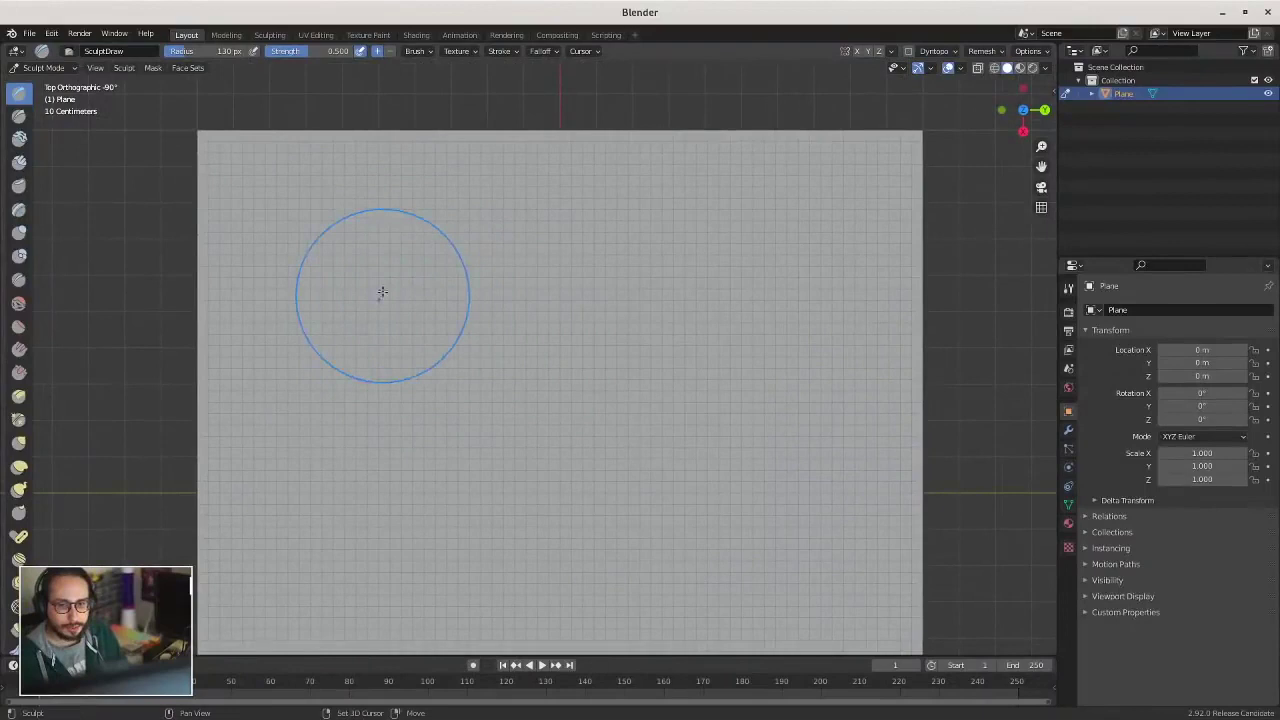
- After cancelling a preview, mask all but a soft-edged diamond grown from the brush point
key("shift+a")
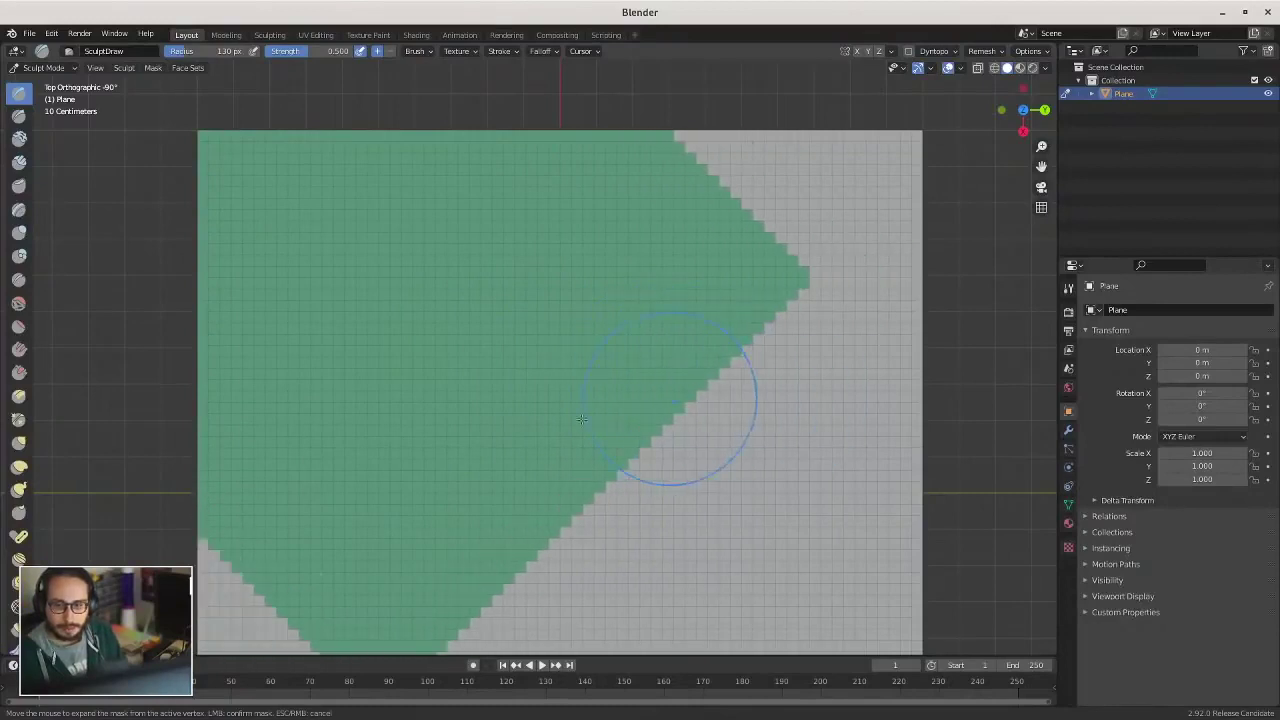
key("Escape")
middle_click_drag(529, 409, 534, 260, "shift")
key("shift+a")
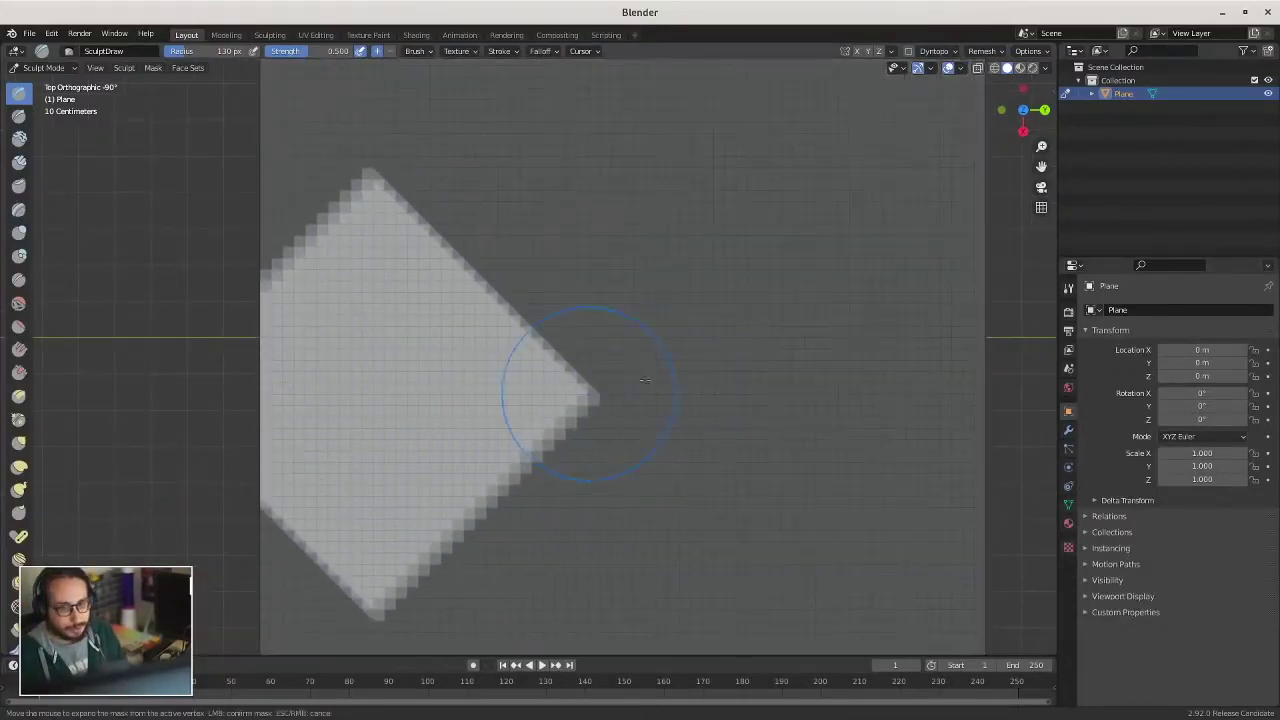
left_click(770, 372)
scroll(560, 405, "down", 2)
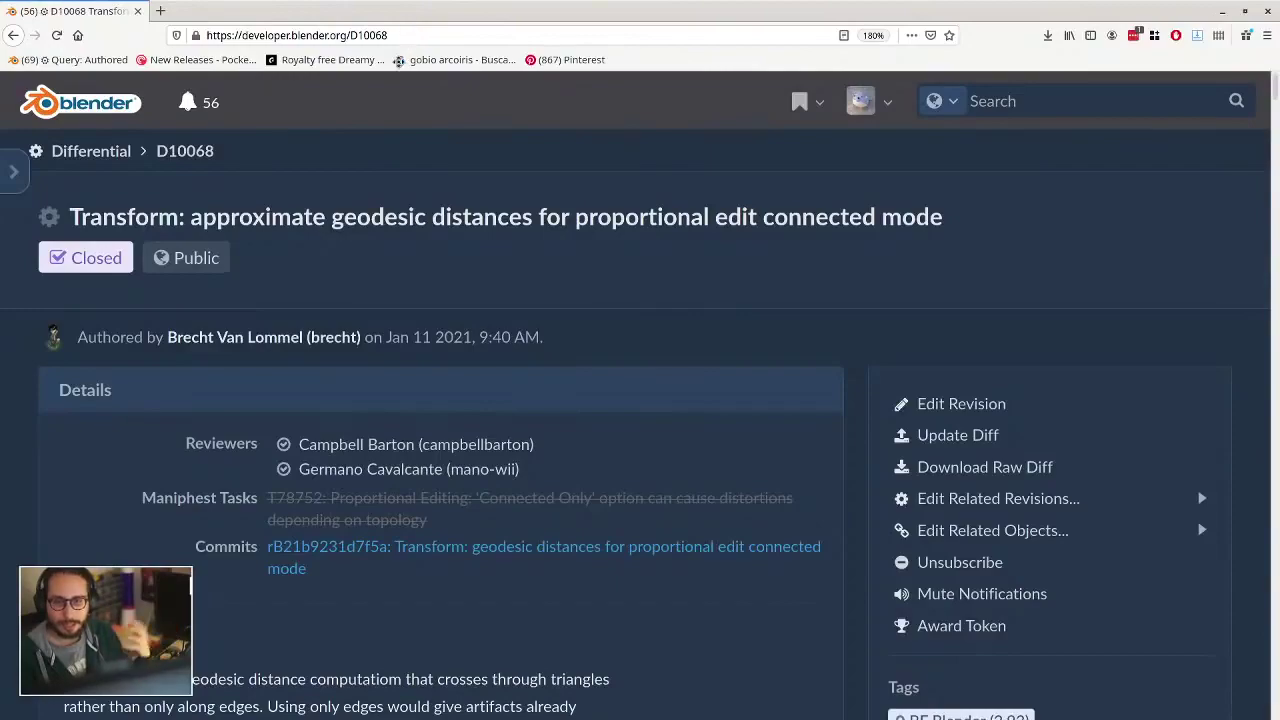
- Un-maximize the D10068 patch browser and move it aside to reveal Blender's plane
mouse_move(410, 35)
left_mouse_down()
mouse_move(565, 68)
mouse_move(551, 62)
left_mouse_up()
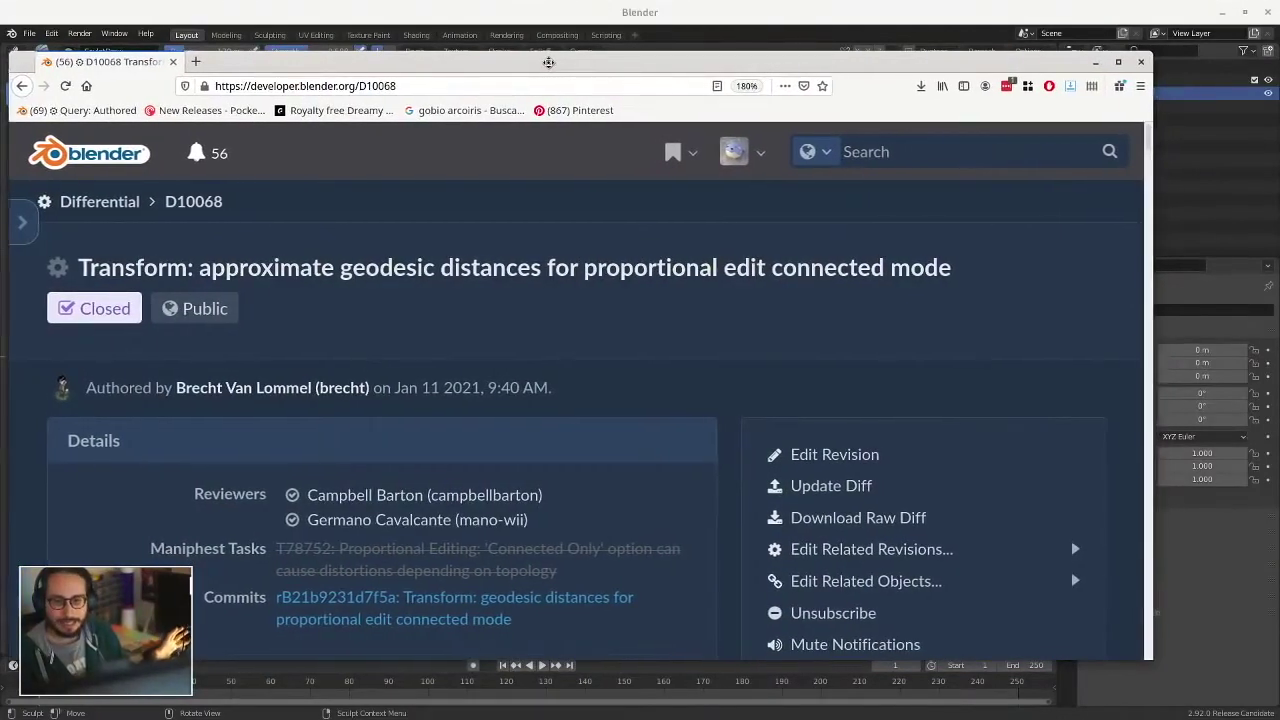
mouse_move(551, 62)
left_mouse_down()
mouse_move(435, 72)
mouse_move(105, 1)
left_mouse_up()
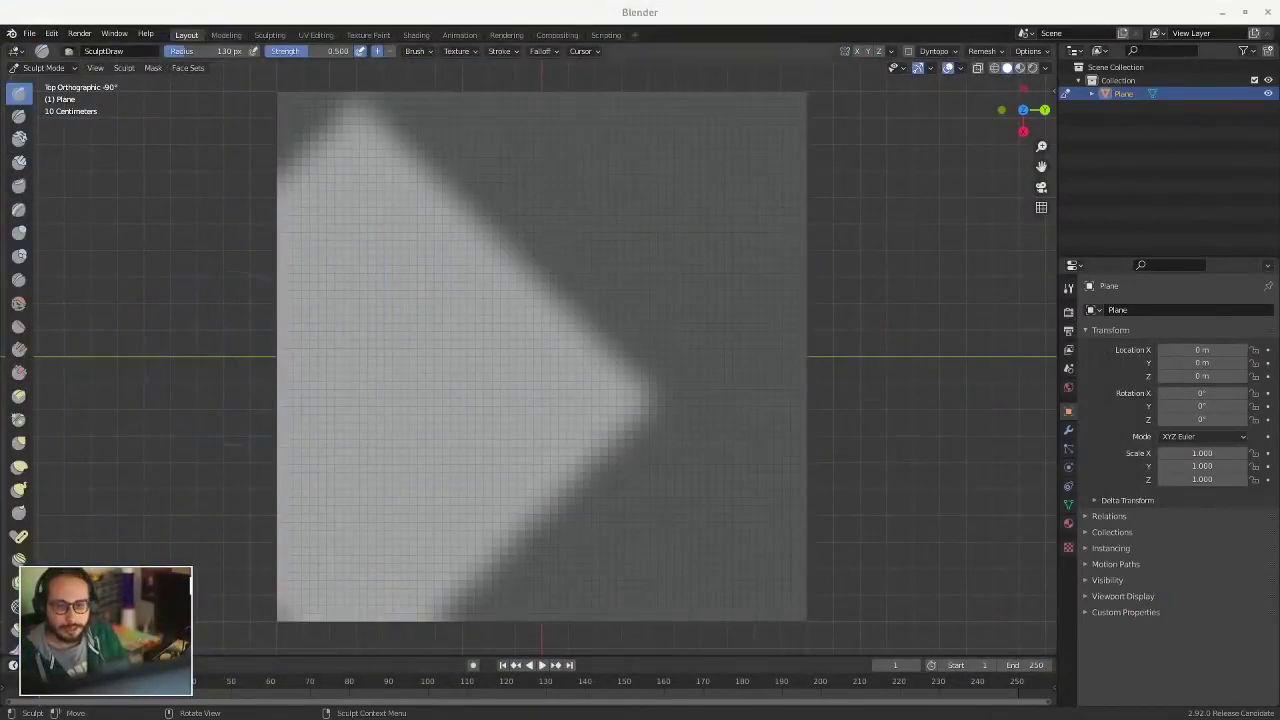
- In Edit Mode, pull a vertex with Smooth proportional falloff to bend the plane
key("Tab")
mouse_move(486, 414)
middle_mouse_down()
mouse_move(486, 349)
mouse_move(475, 349)
mouse_move(560, 393)
mouse_move(580, 146)
middle_mouse_up()
key("alt+a")
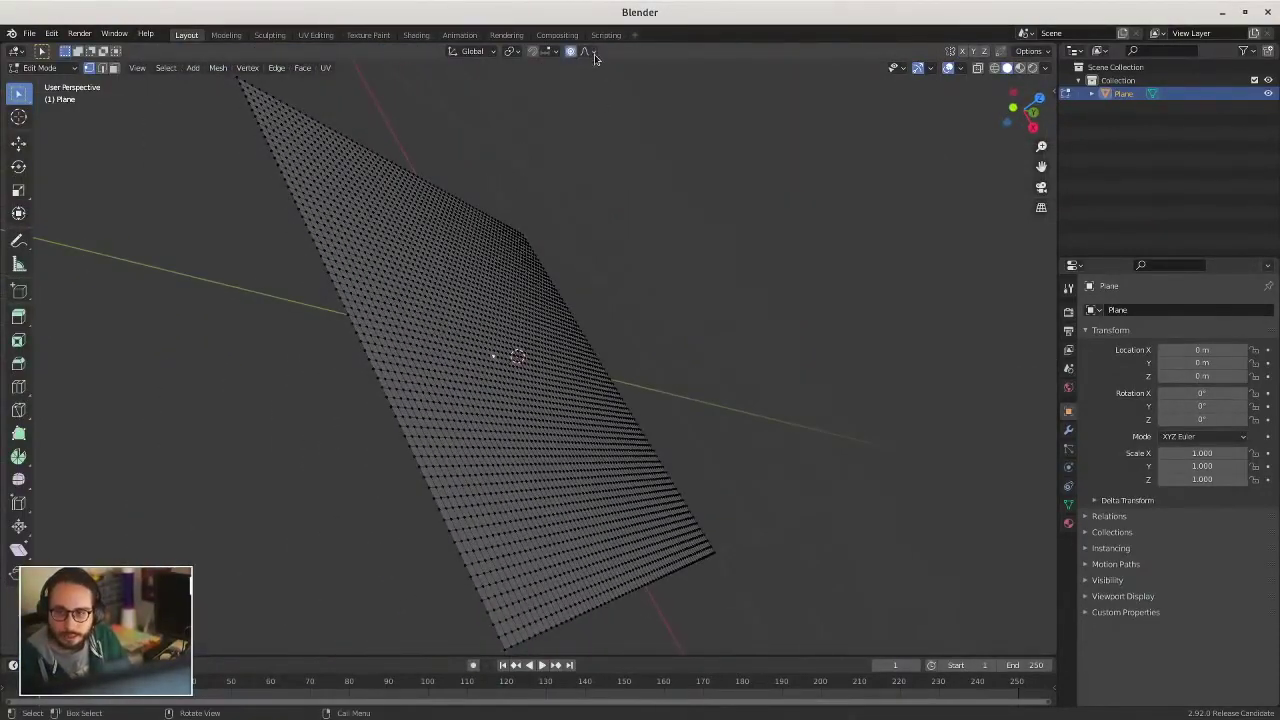
left_click(594, 54)
key("g")
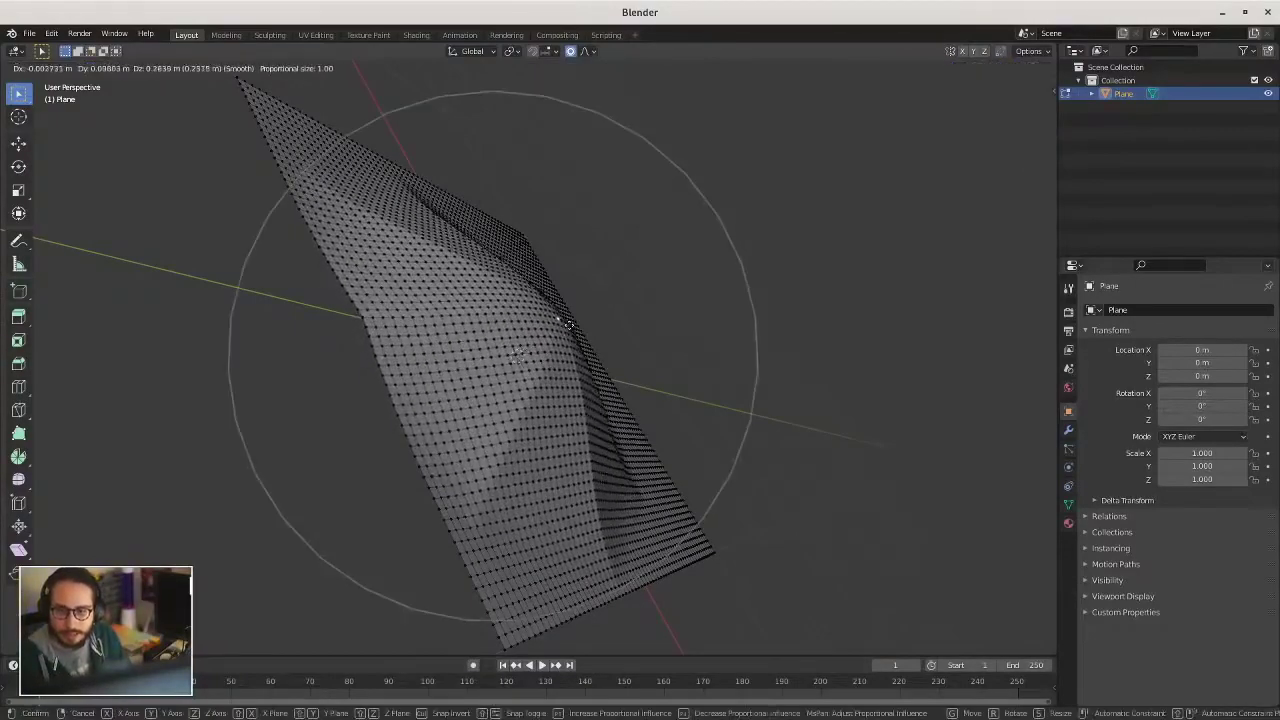
left_click(620, 310)
mouse_move(620, 310)
middle_mouse_down()
mouse_move(649, 297)
mouse_move(519, 174)
middle_mouse_up()
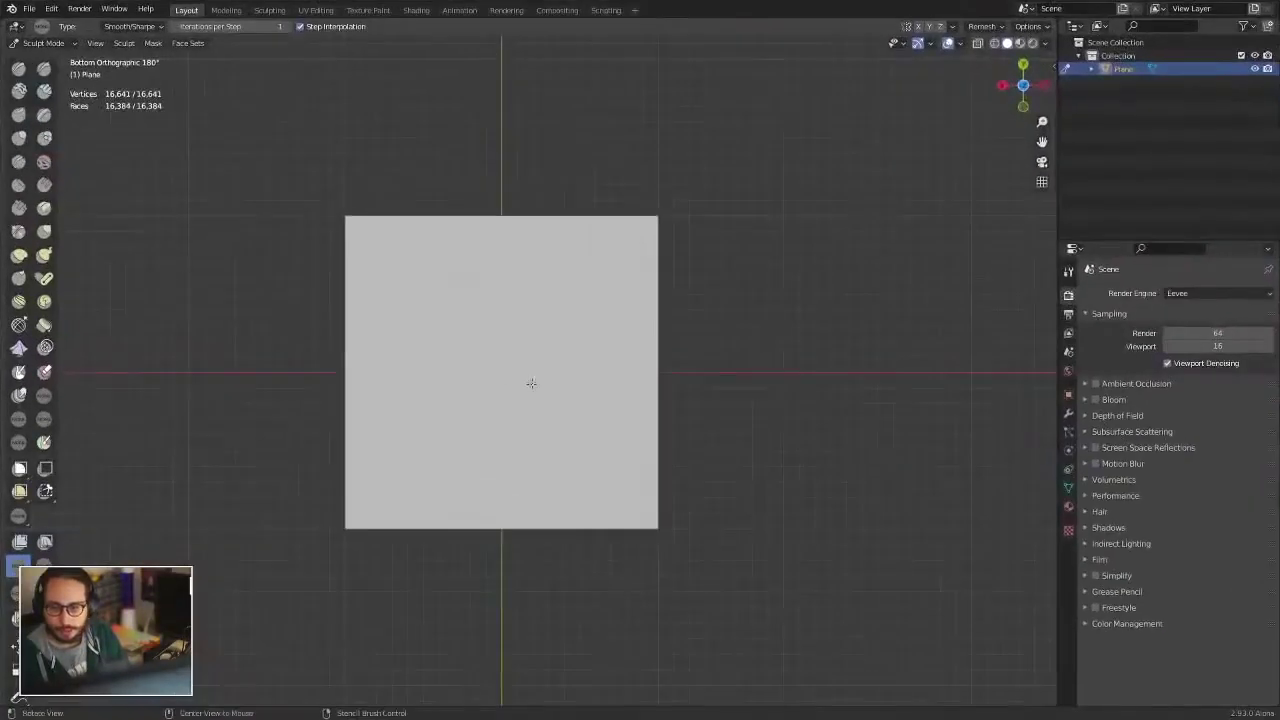
- Re-enter Edit Mode and select a single vertex on the plane
mouse_move(530, 352)
middle_mouse_down()
mouse_move(443, 529)
mouse_move(443, 400)
middle_mouse_up()
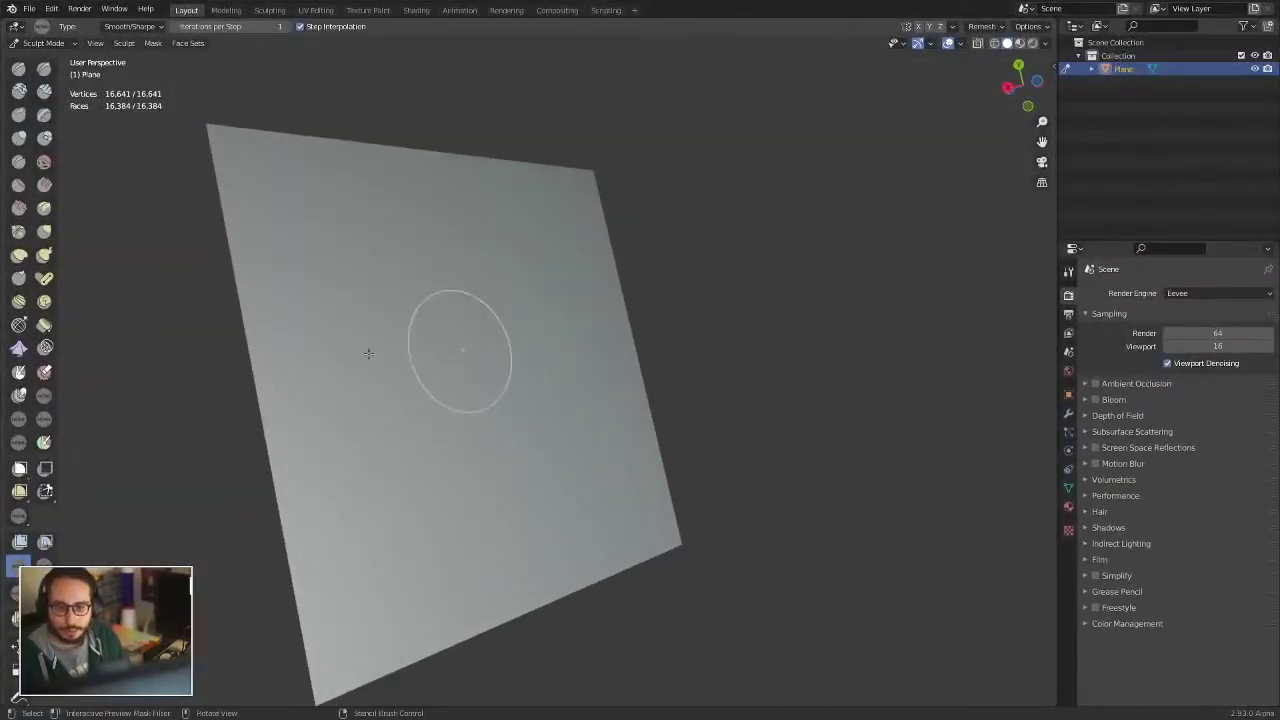
key("Tab")
middle_click_drag(466, 346, 550, 245)
left_click(557, 250)
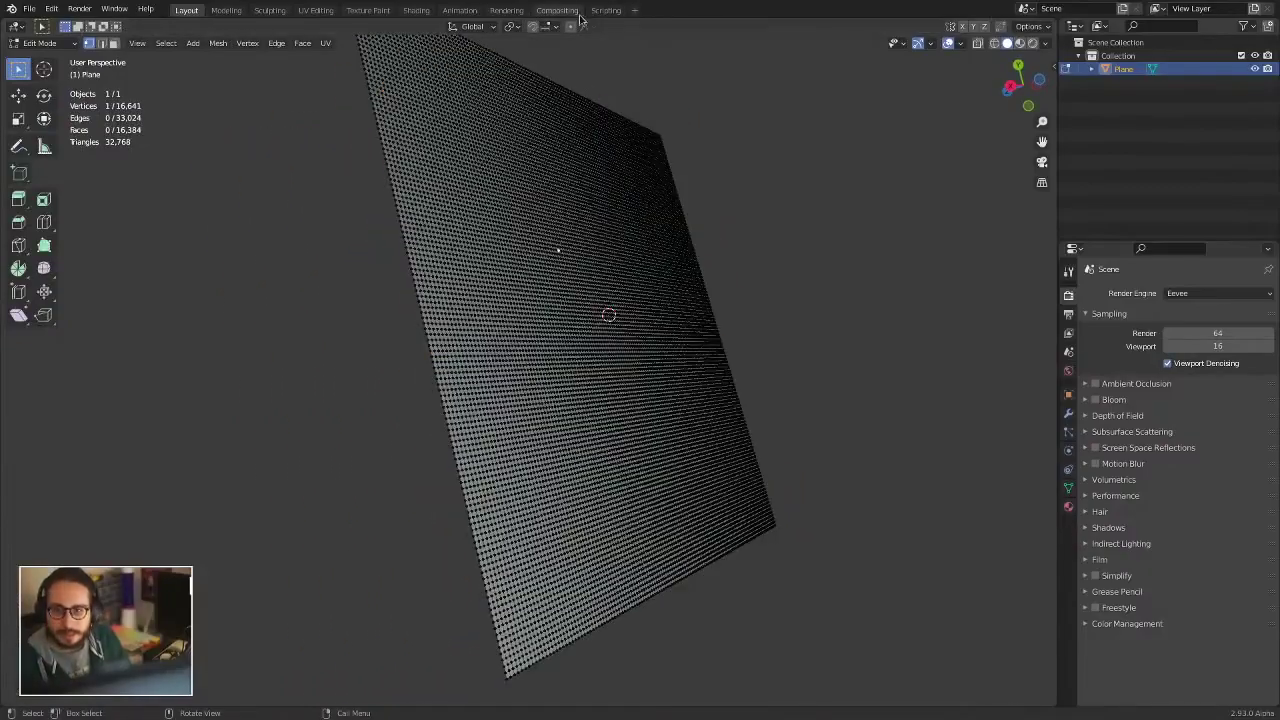
- Pull the vertex with proportional falloff, view from below, then undo the bend
left_click(590, 27)
middle_click_drag(737, 291, 492, 330)
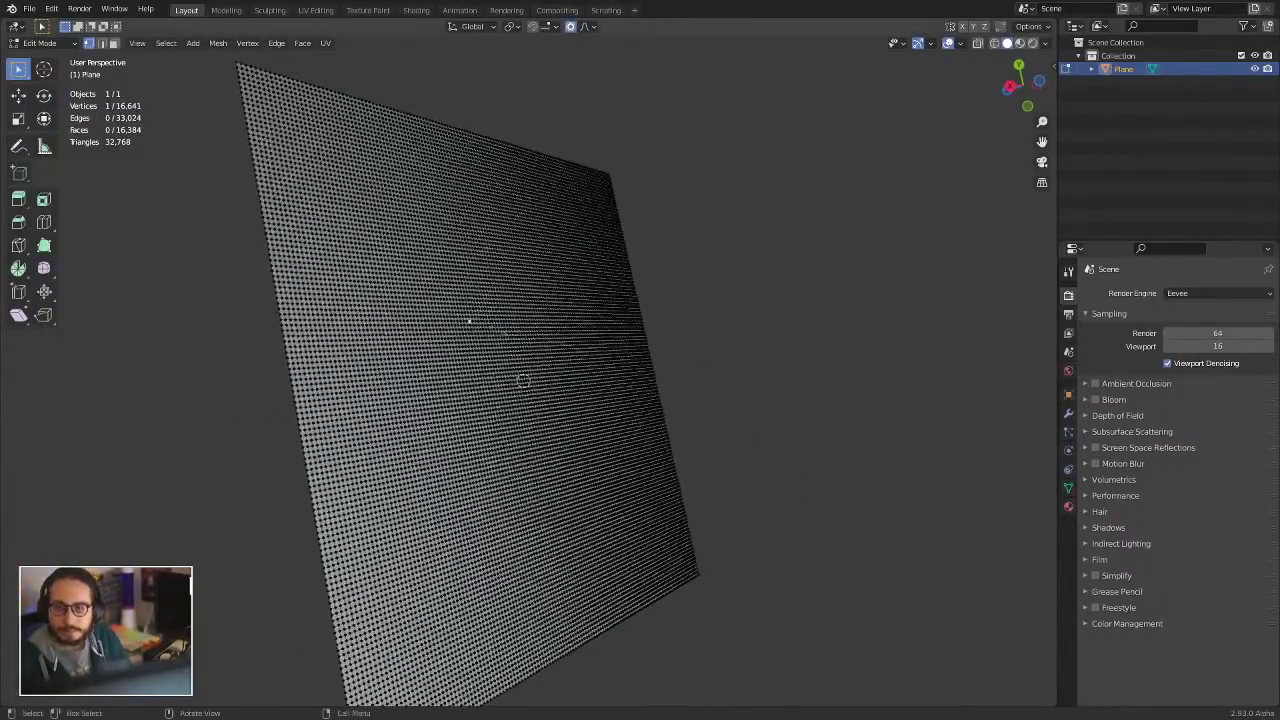
key("g")
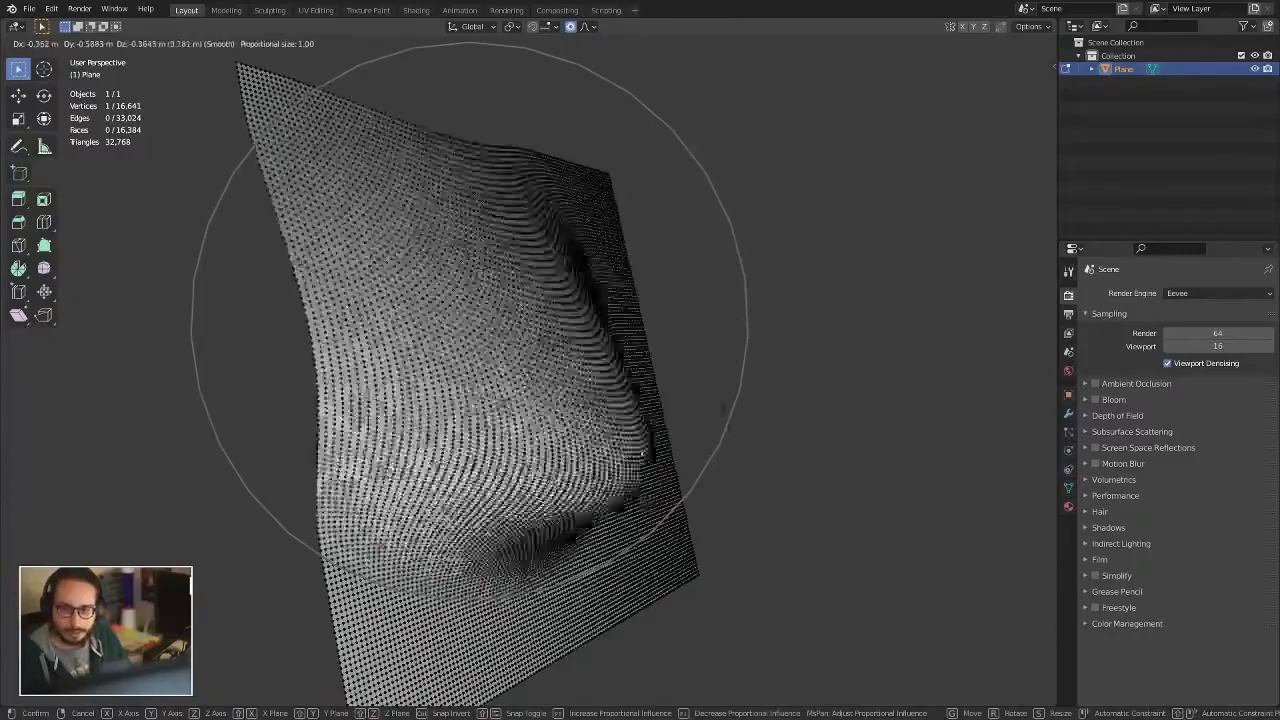
left_click(766, 246)
key("ctrl+KP_1")
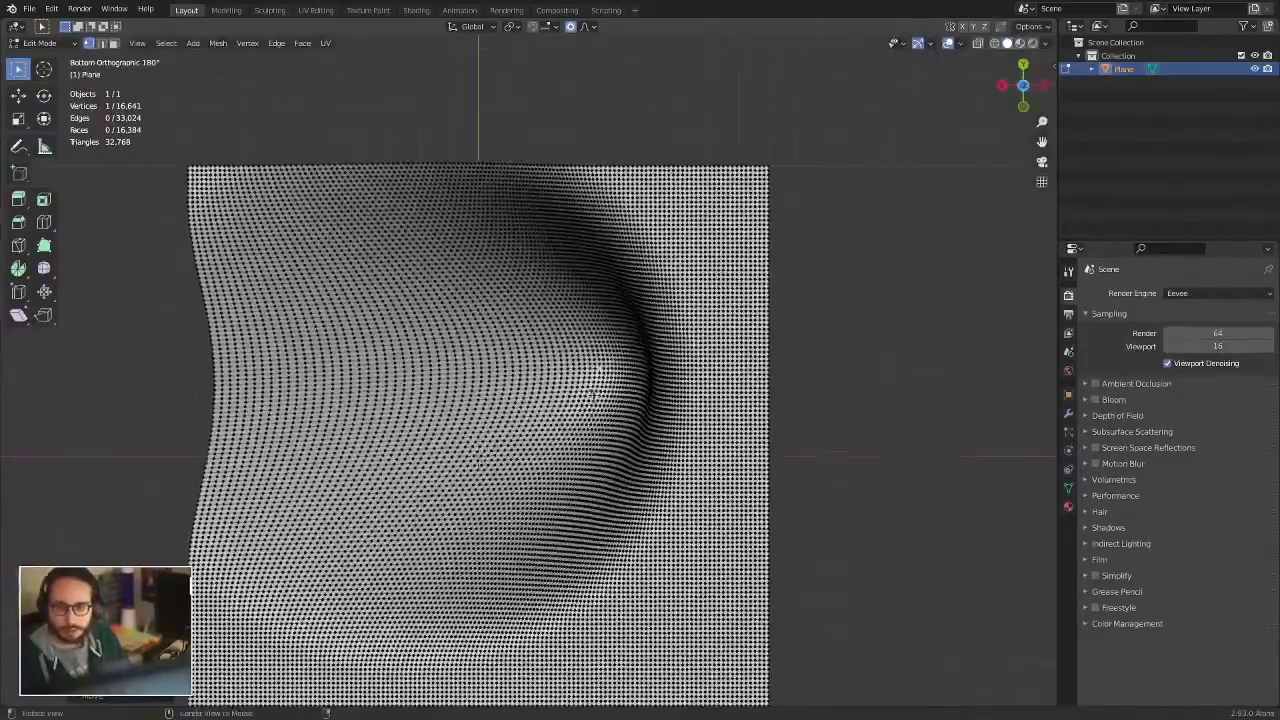
key("ctrl+z")
- Leave Edit Mode, switch the plane into Sculpt Mode, and preview a diamond Mask Expand
key("Tab")
key("KP_Decimal")
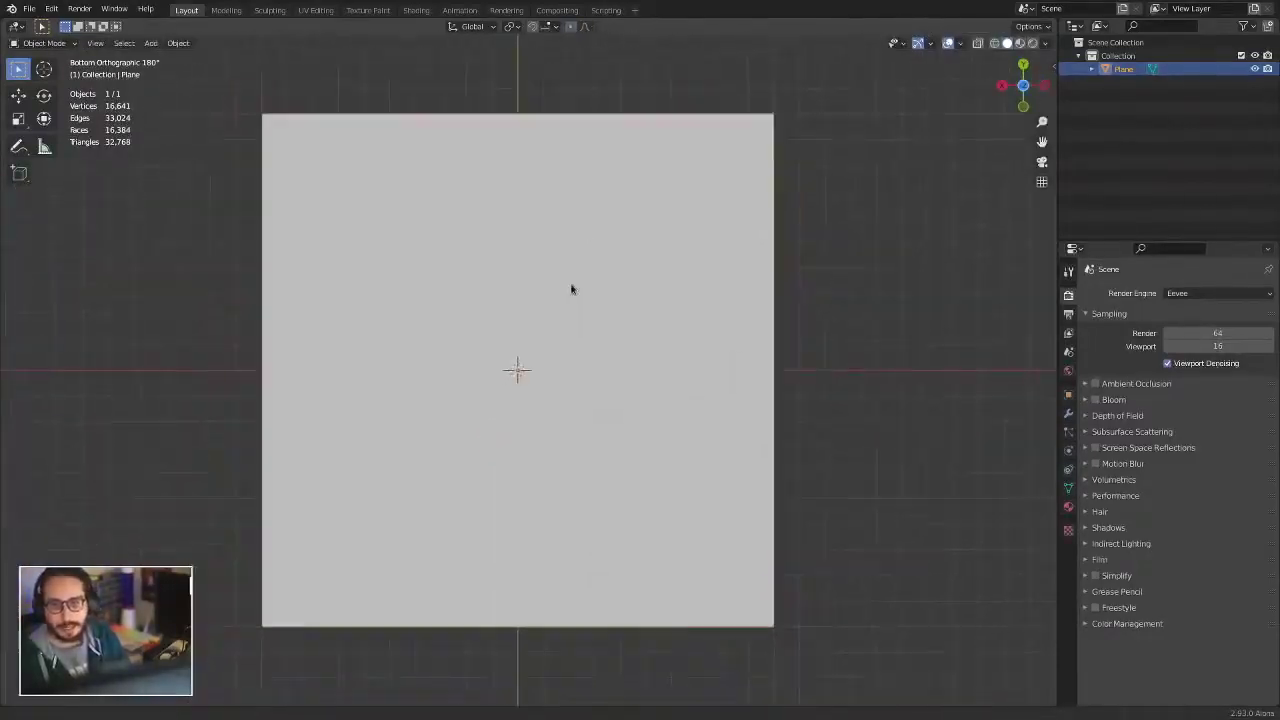
scroll(571, 289, "down", 1)
key("ctrl+Tab")
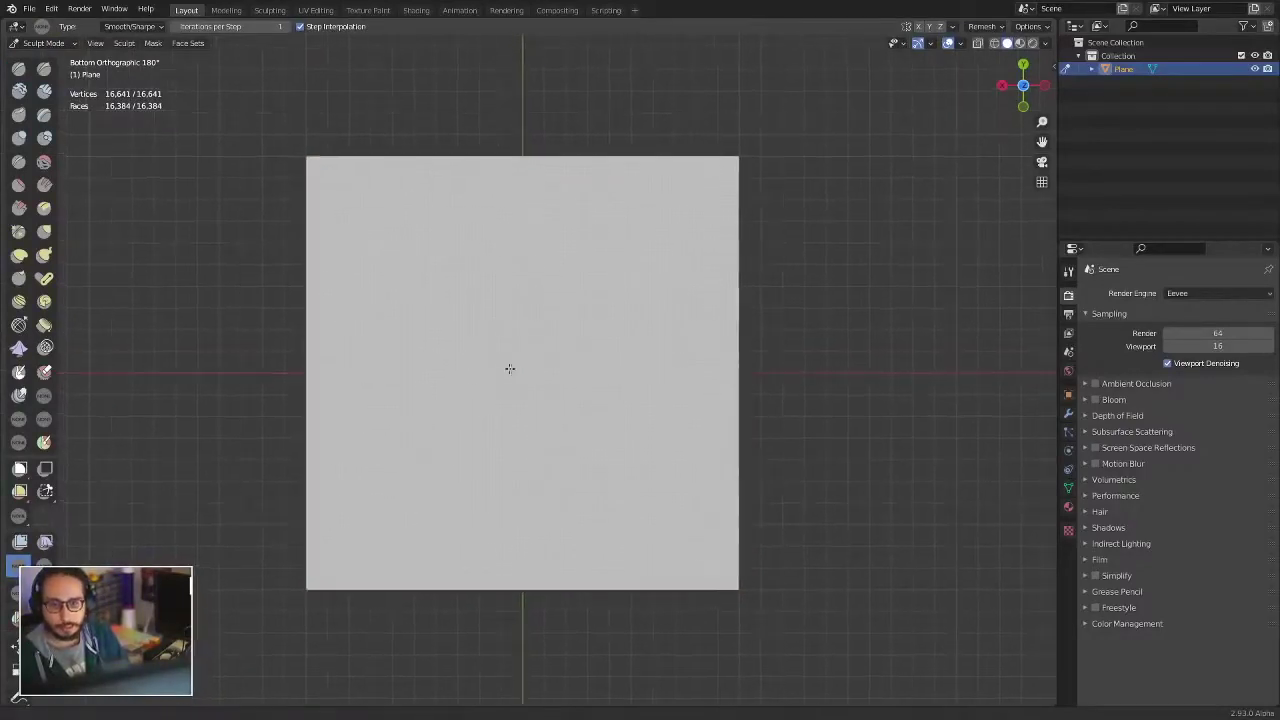
scroll(508, 362, "up", 1)
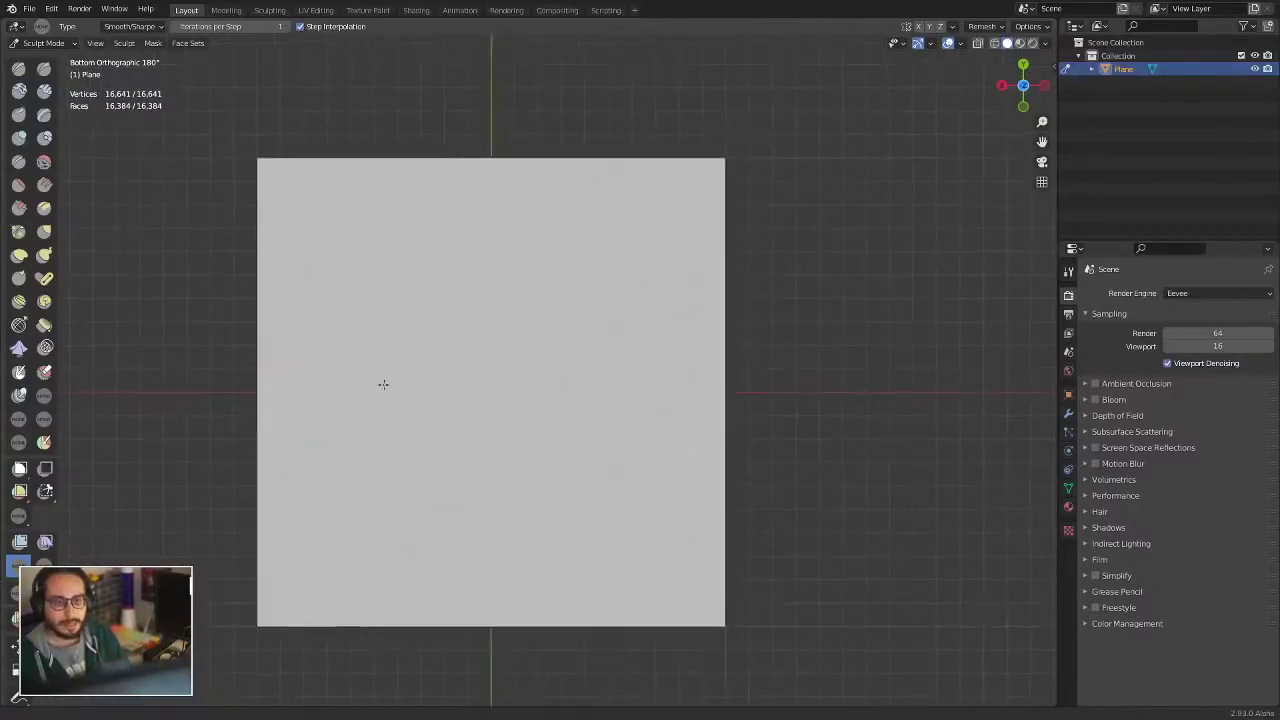
scroll(448, 366, "up", 1)
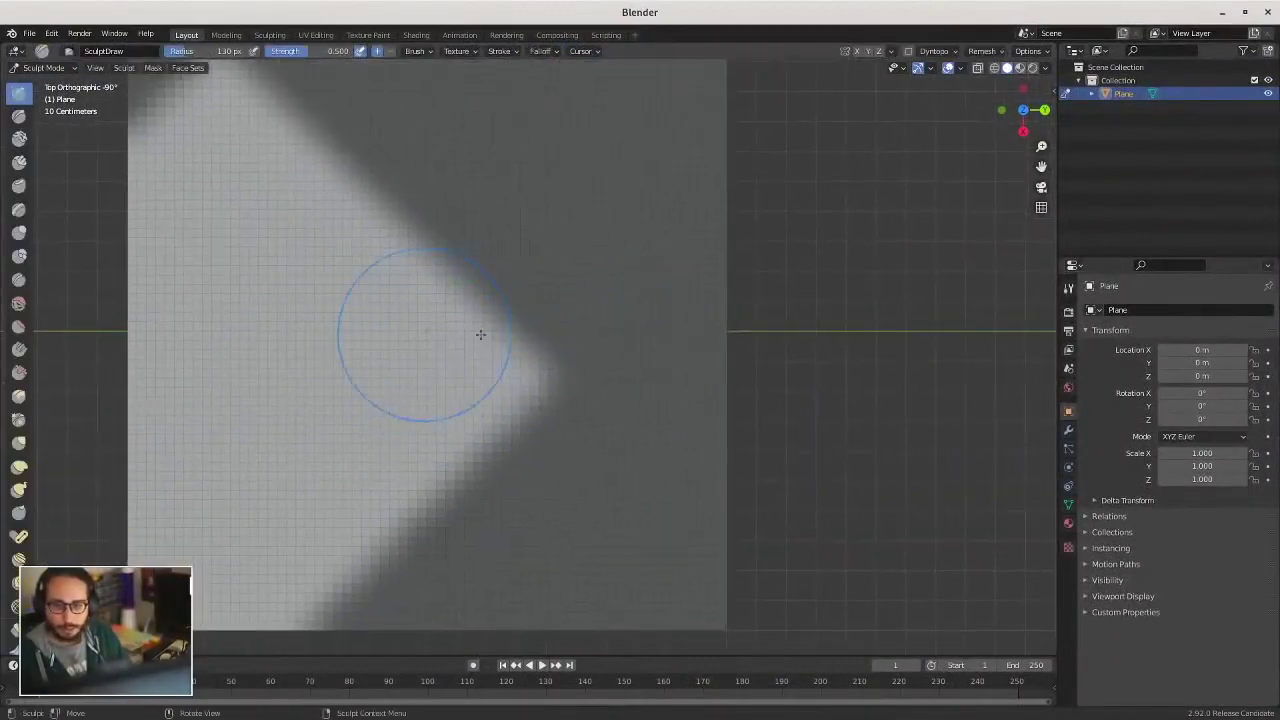
key("shift+a")
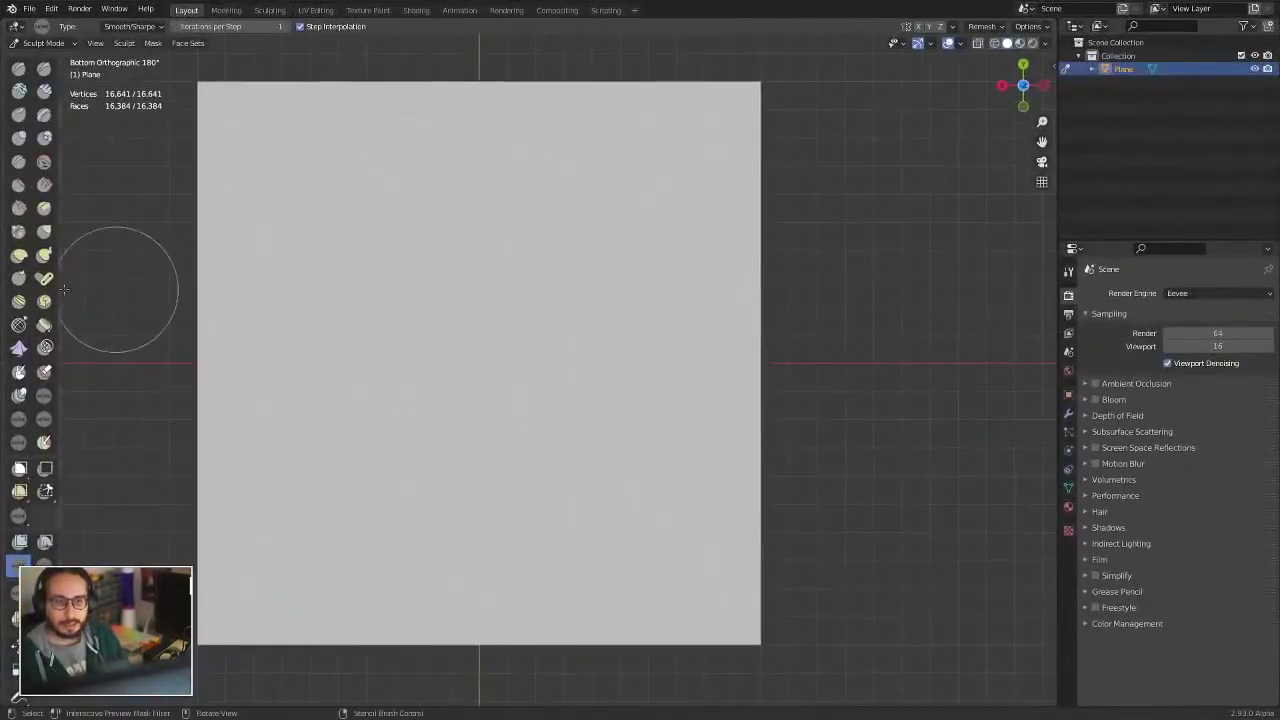
- Activate the Grab brush from the toolbar for pulling the plane's surface
left_click(44, 231)
middle_click_drag(140, 272, 184, 277, "shift")
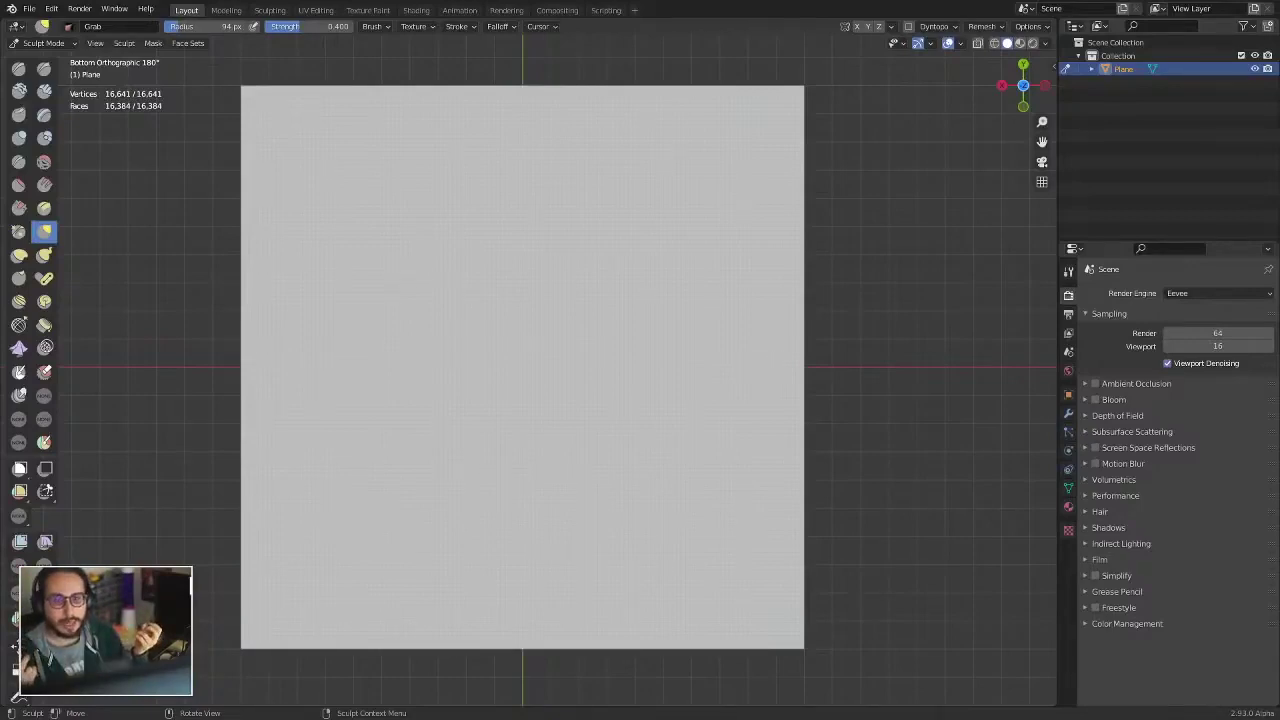
- Enter Edit Mode from the mode pie and select a vertical edge loop across the plane
key("ctrl+Tab")
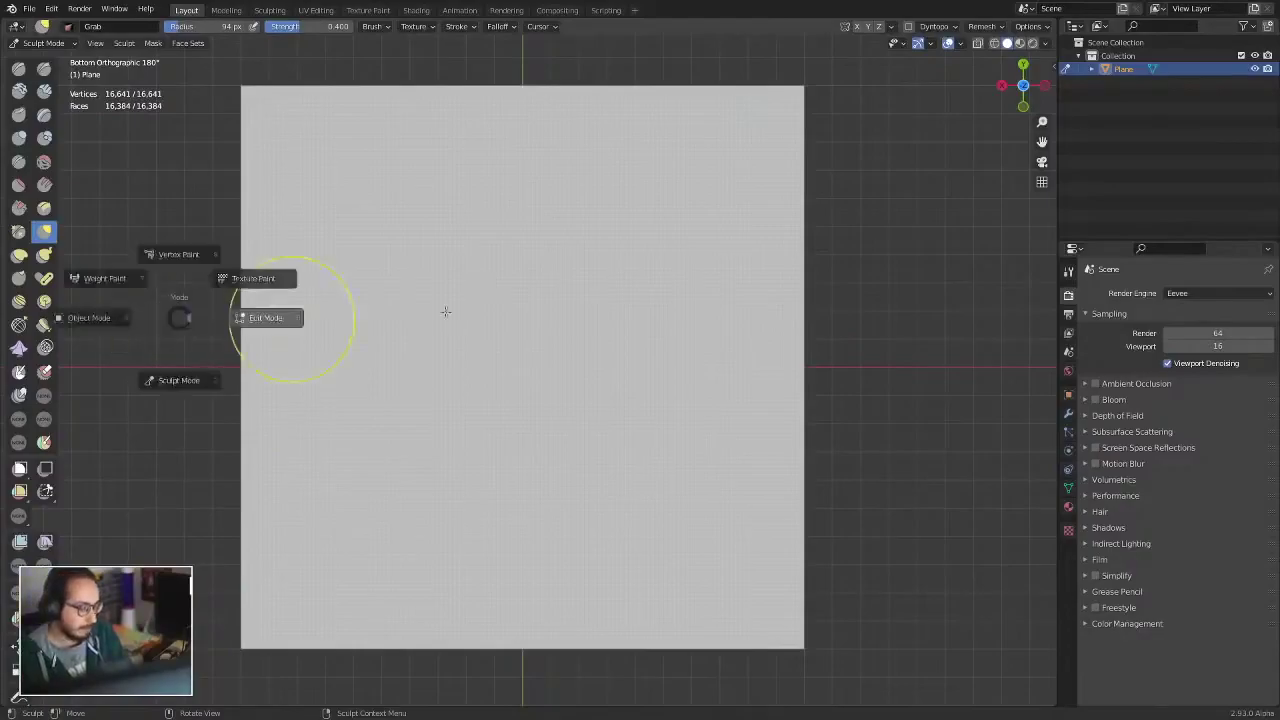
left_click(446, 311)
scroll(440, 285, "up", 2)
left_click(323, 248, "alt")
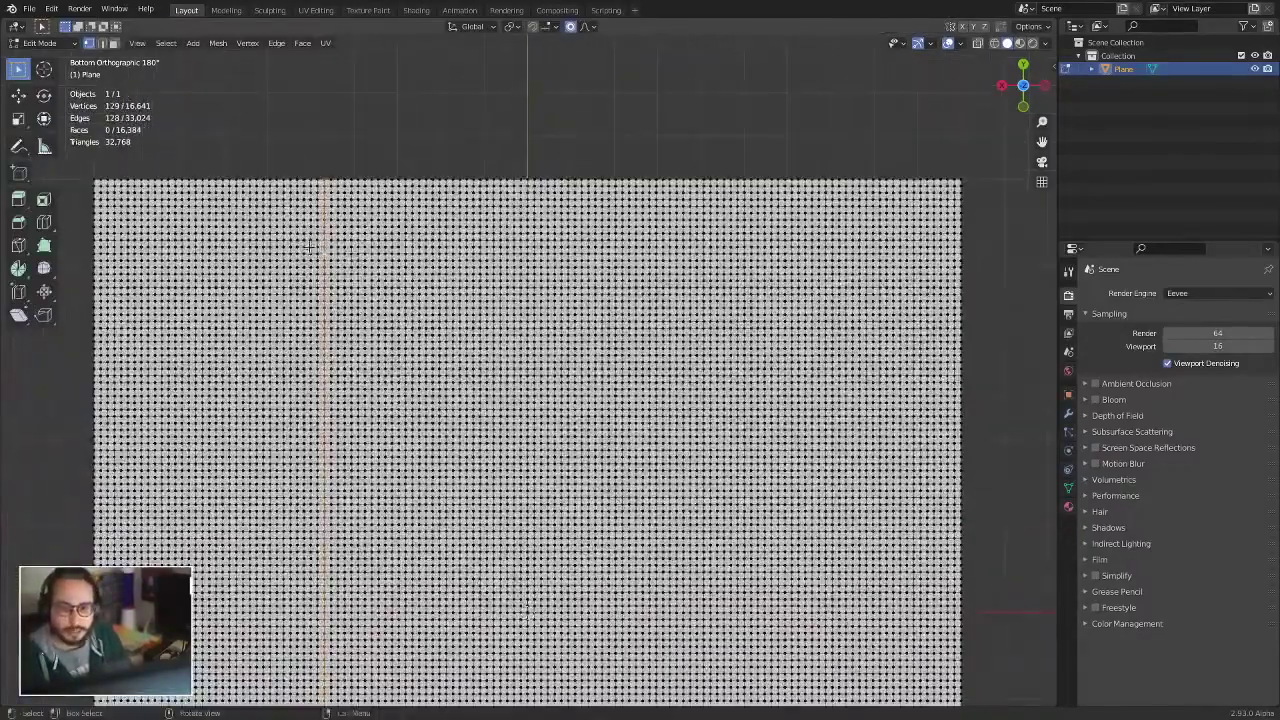
left_click(272, 250, "alt")
scroll(300, 245, "up", 3)
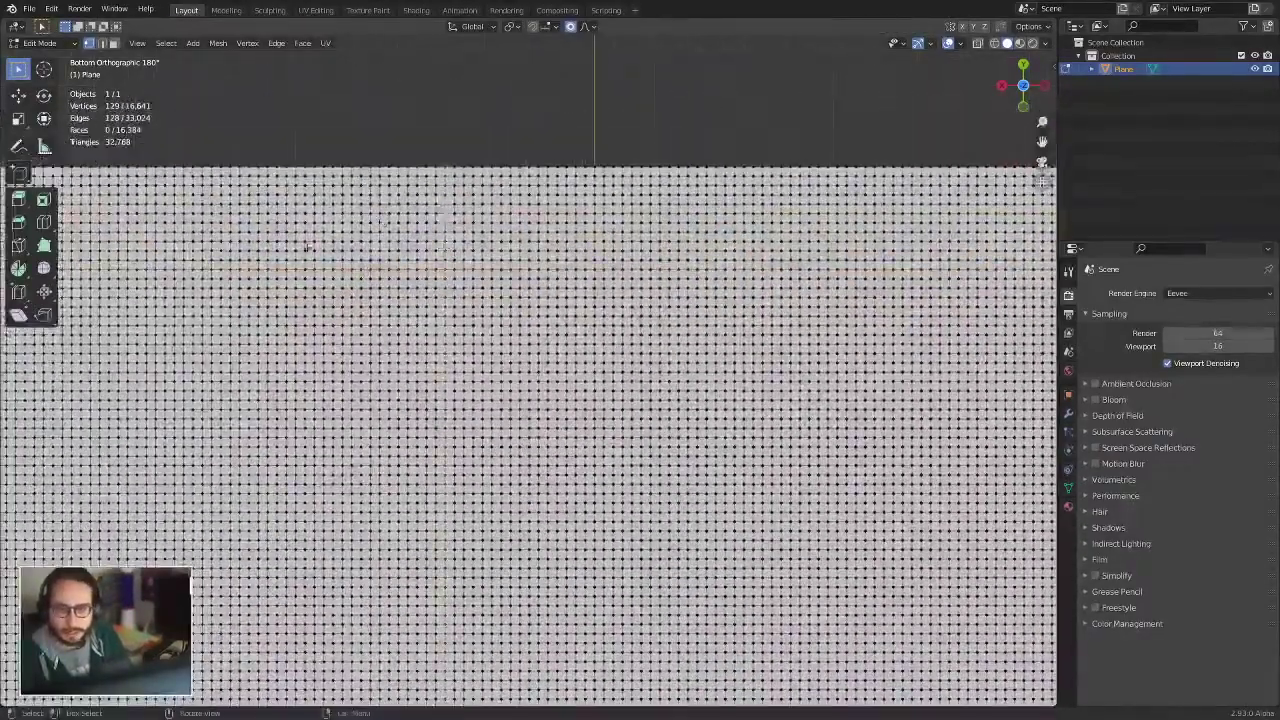
left_click(307, 248, "alt")
scroll(360, 243, "down", 3)
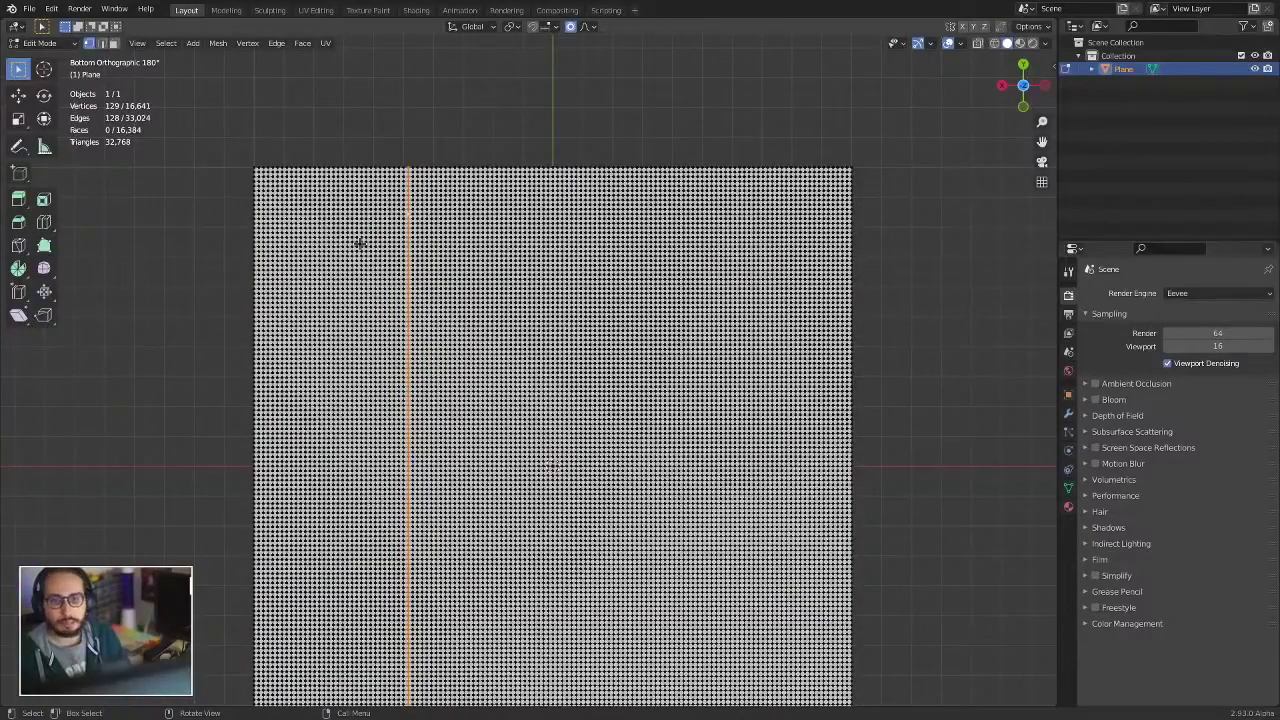
- Return to Sculpt Mode and frame the plane to fill the view
key("ctrl+Tab")
middle_click_drag(437, 506, 431, 277, "shift")
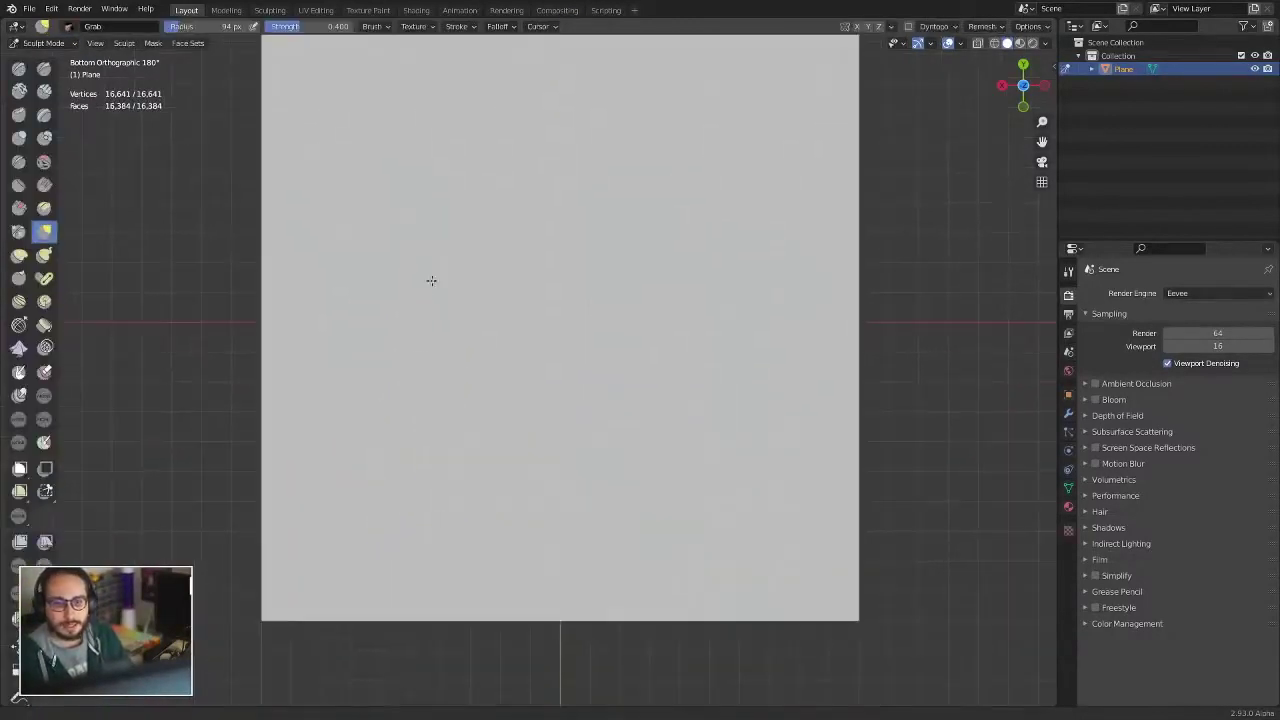
scroll(420, 320, "up", 2)
scroll(430, 340, "up", 2)
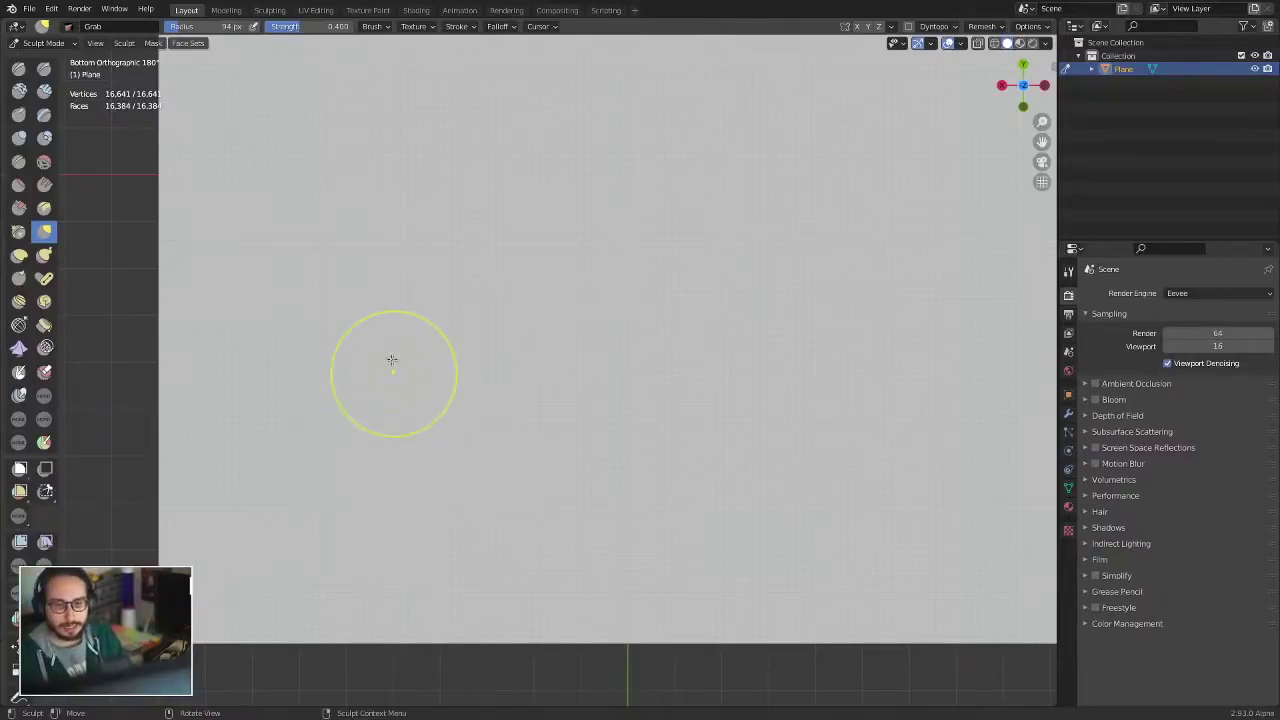
key("shift+a")
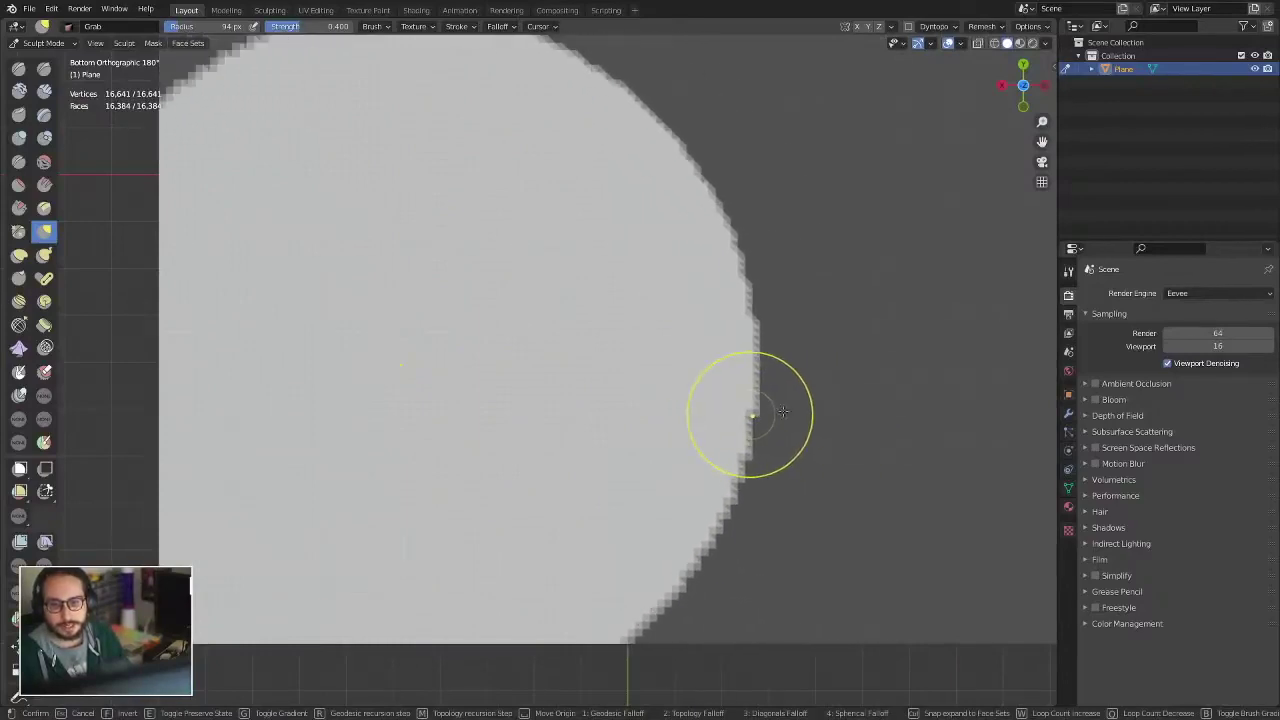
left_click(783, 411)
scroll(520, 406, "up", 3)
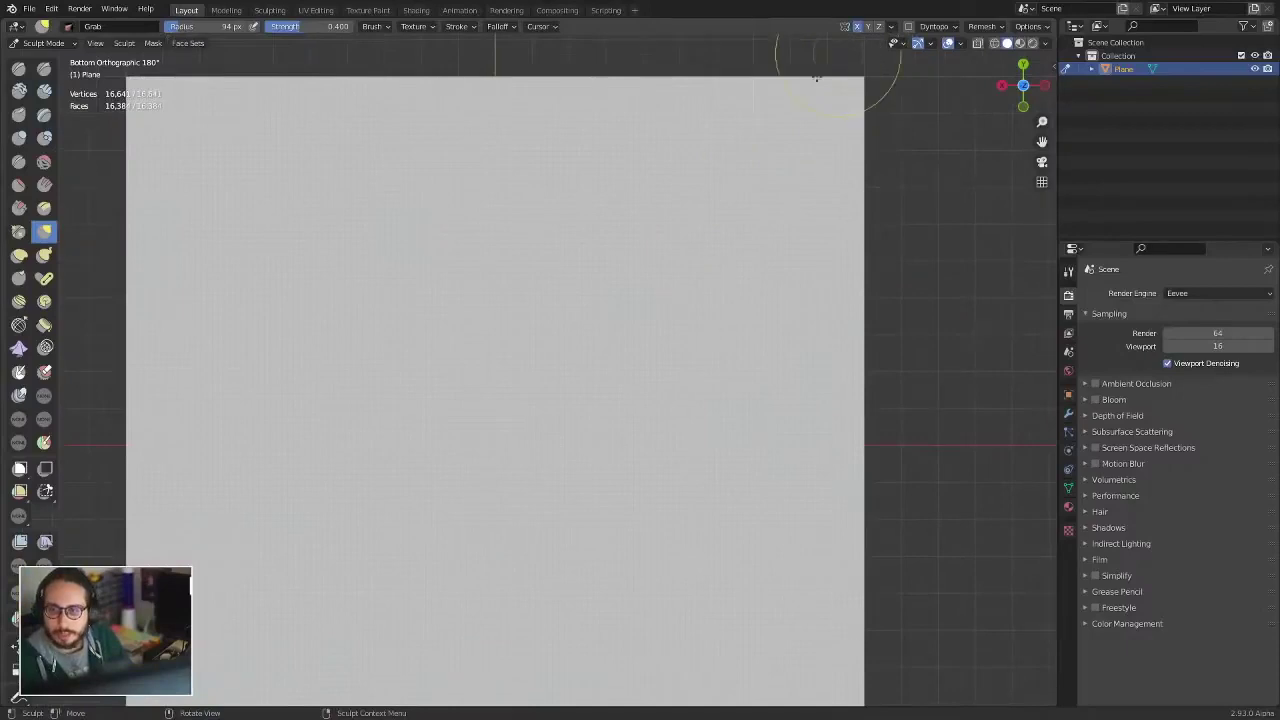
key("shift+a")
key("Escape")
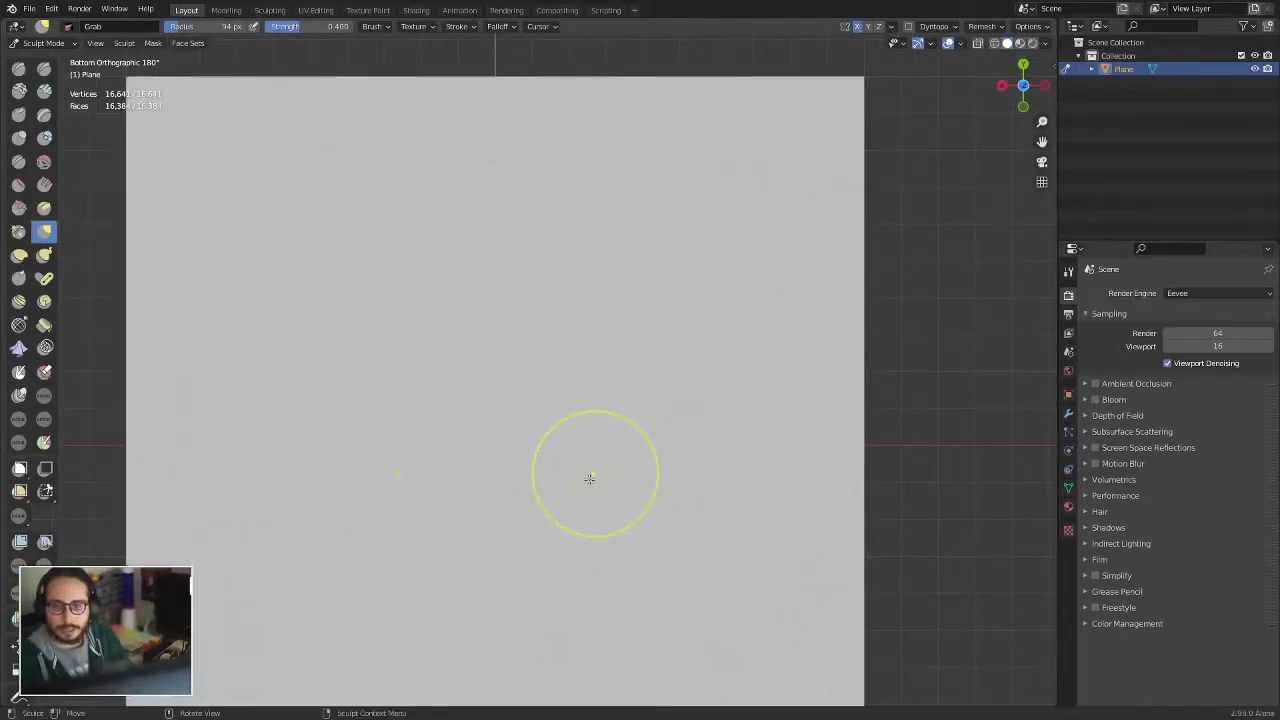
middle_click_drag(590, 479, 671, 354, "shift")
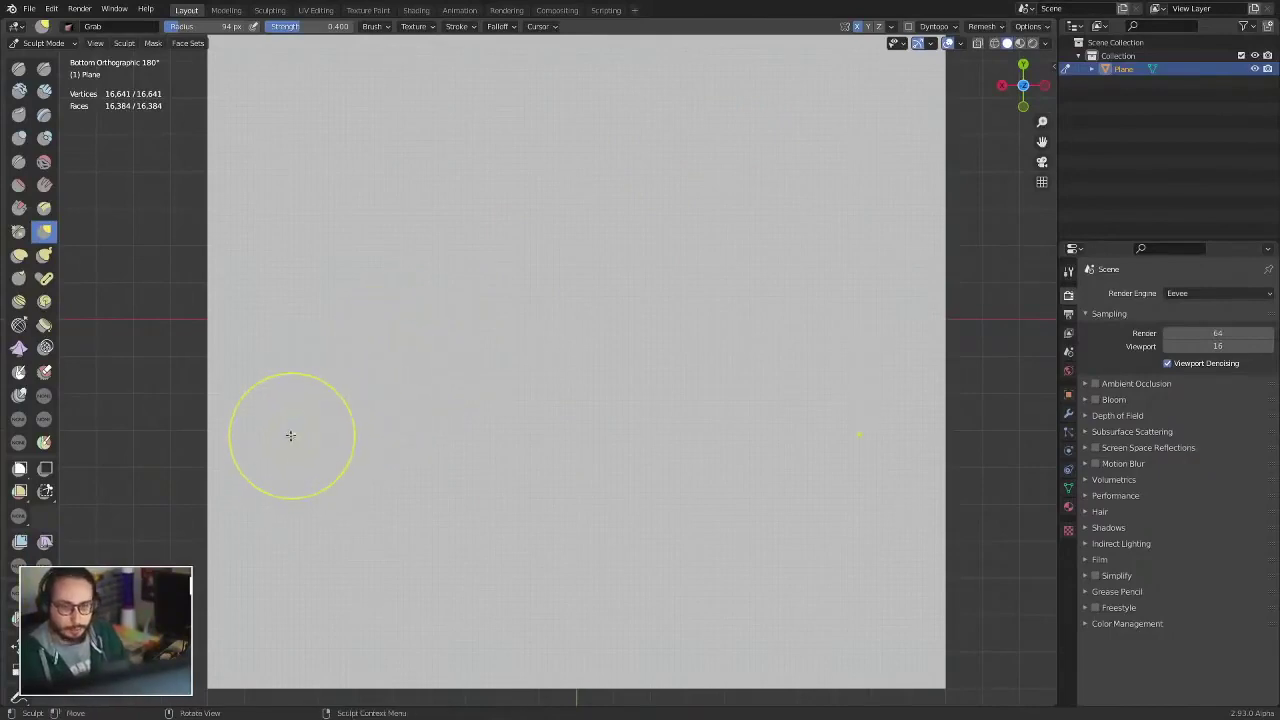
key("shift+w")
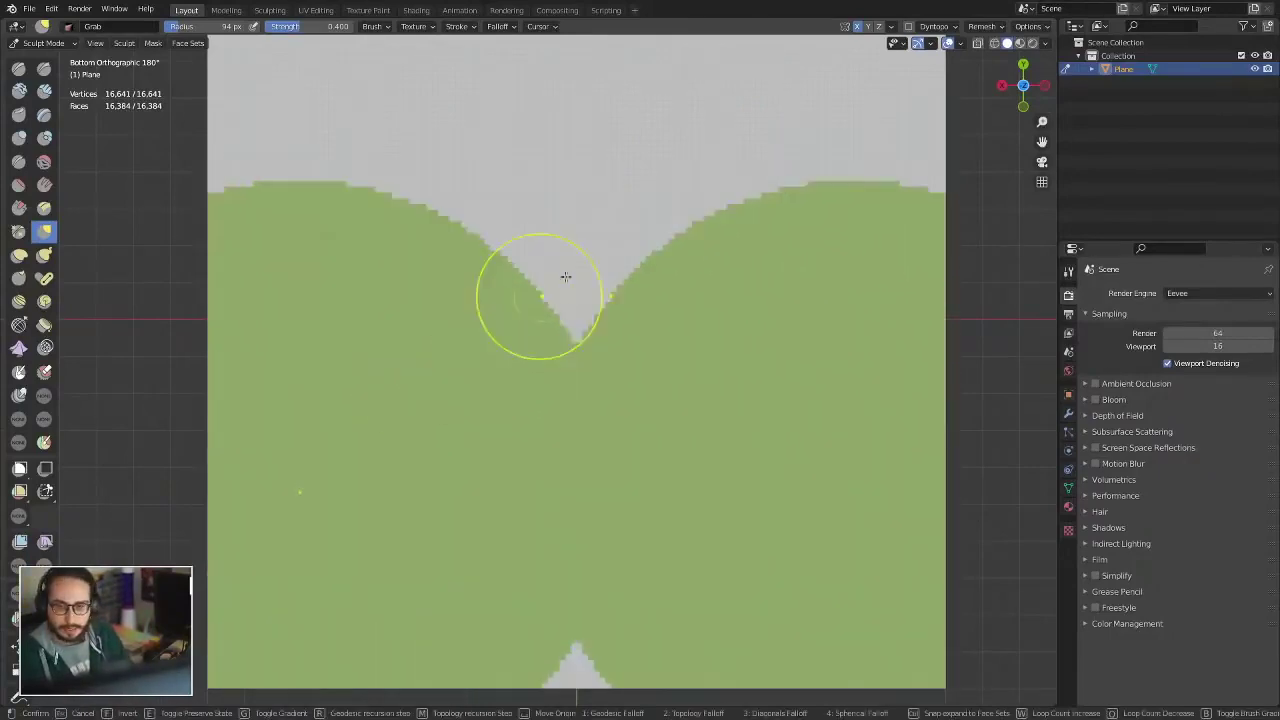
key("Escape")
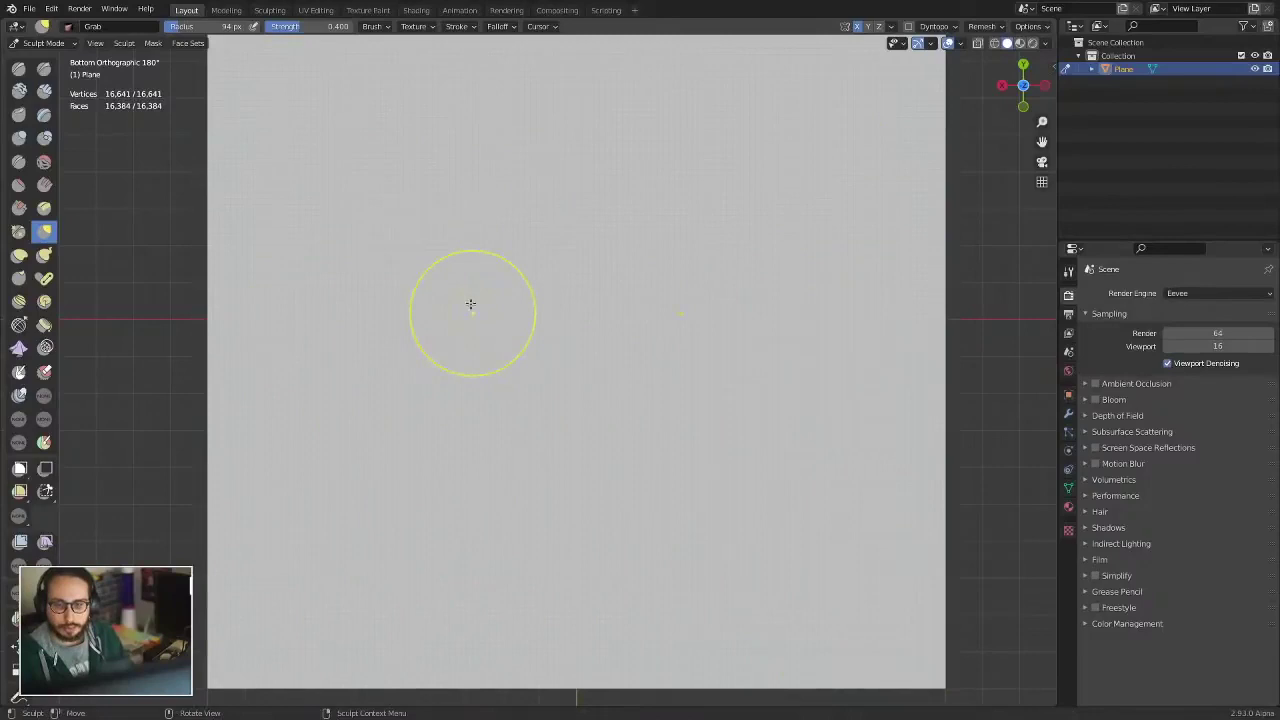
middle_click_drag(436, 364, 456, 266, "shift")
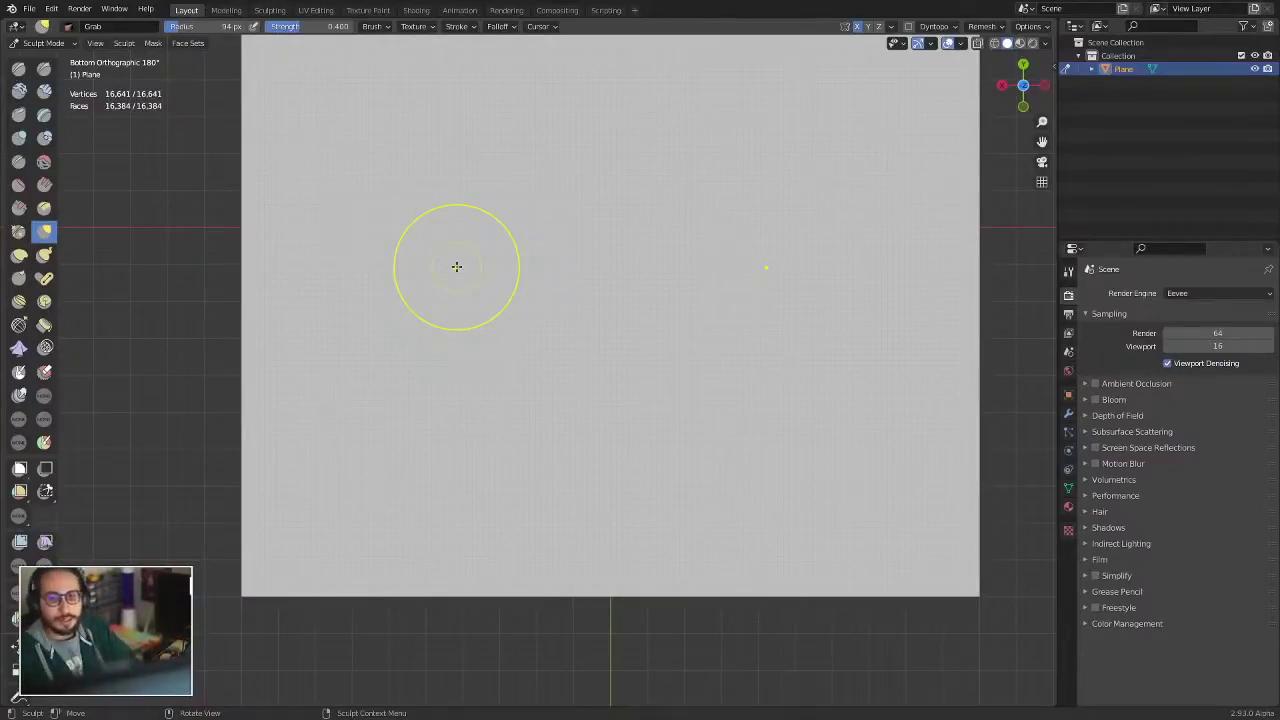
scroll(243, 394, "up", 1)
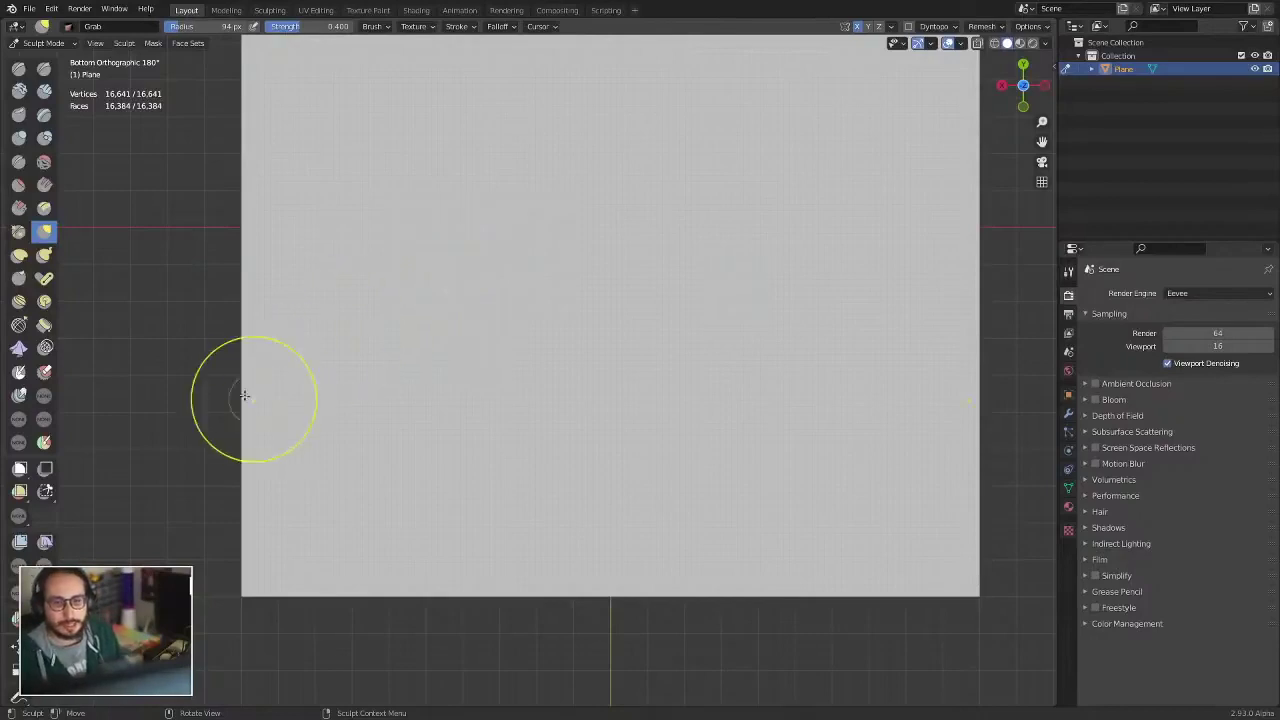
scroll(434, 314, "up", 2)
key("a")
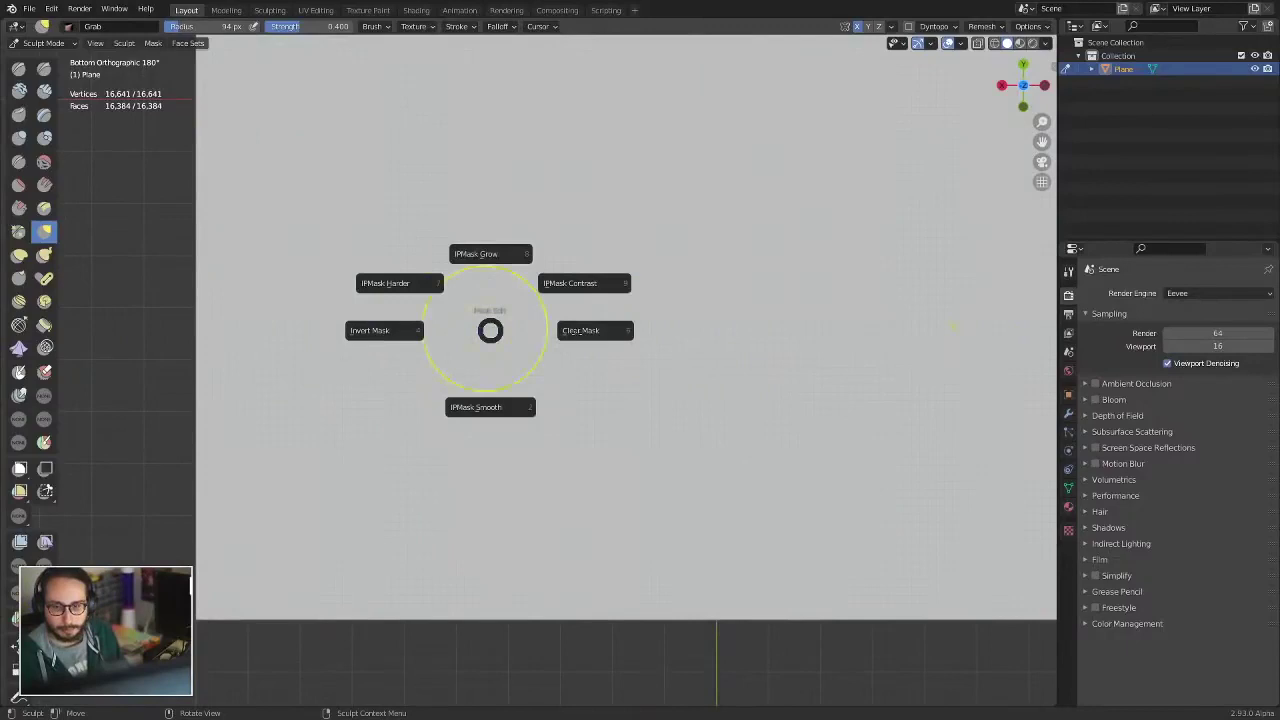
left_click(490, 330)
key("alt+w")
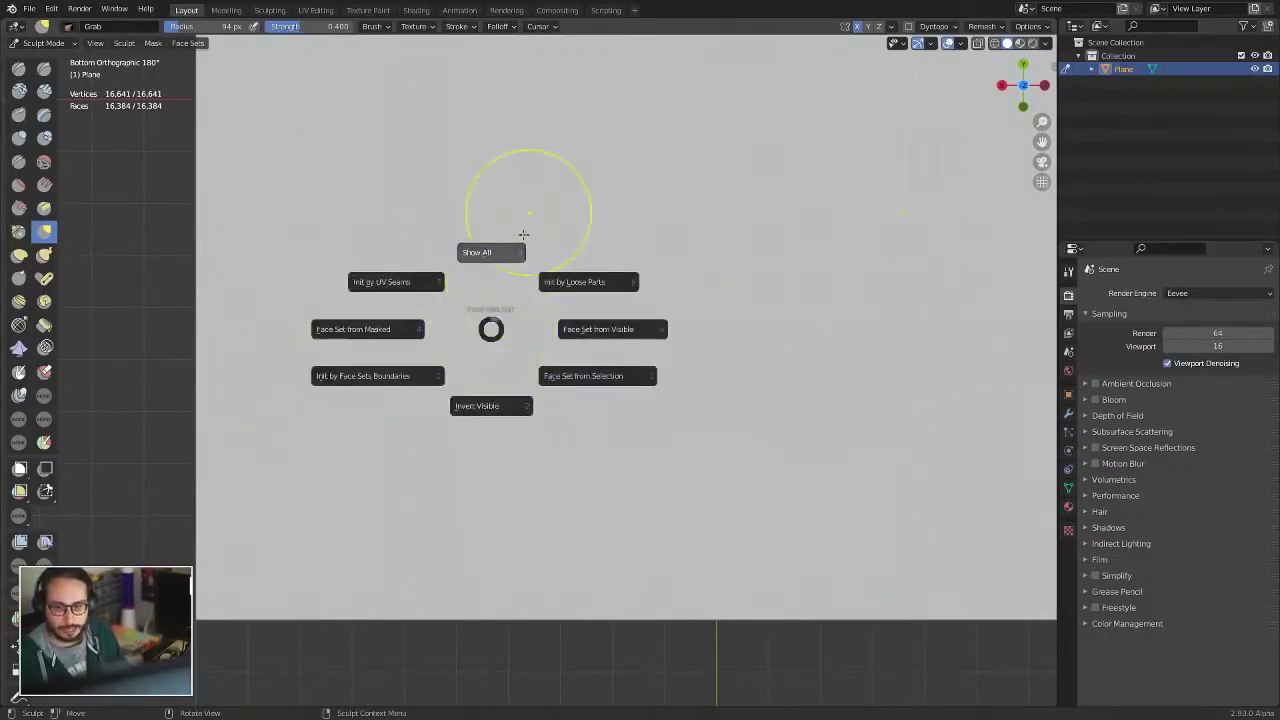
left_click(491, 329)
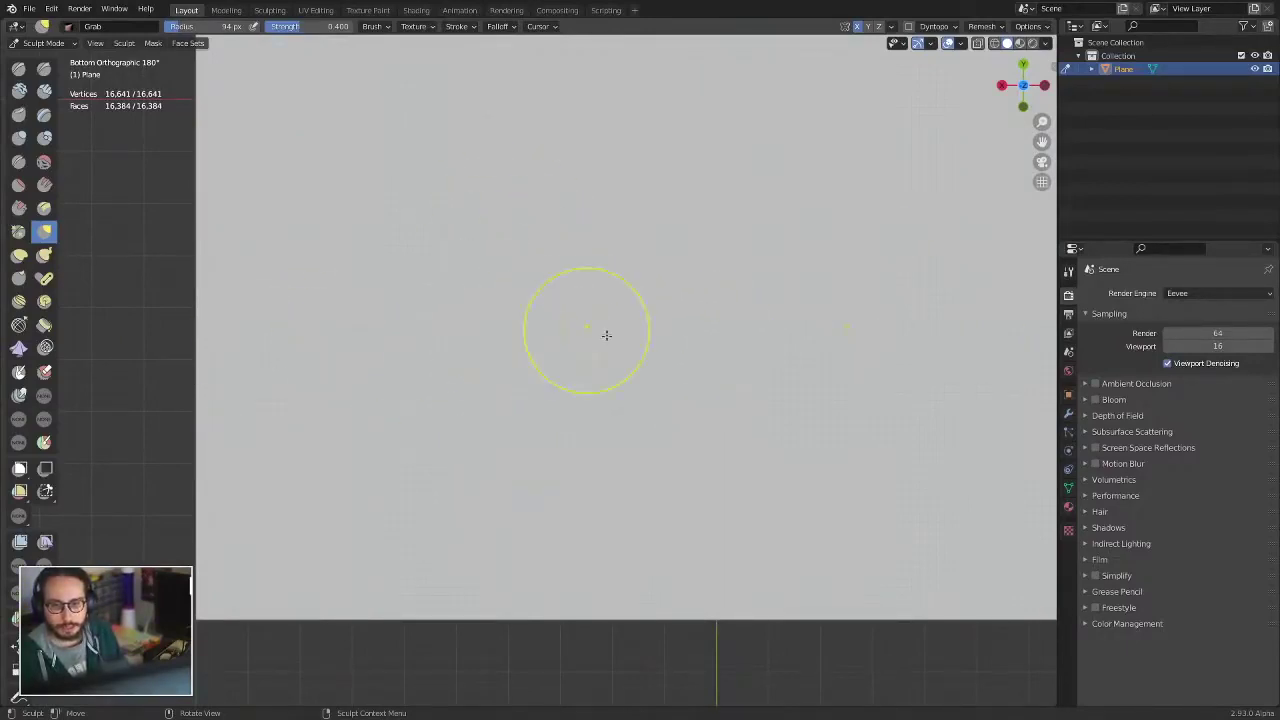
key("shift+h")
key("shift+h")
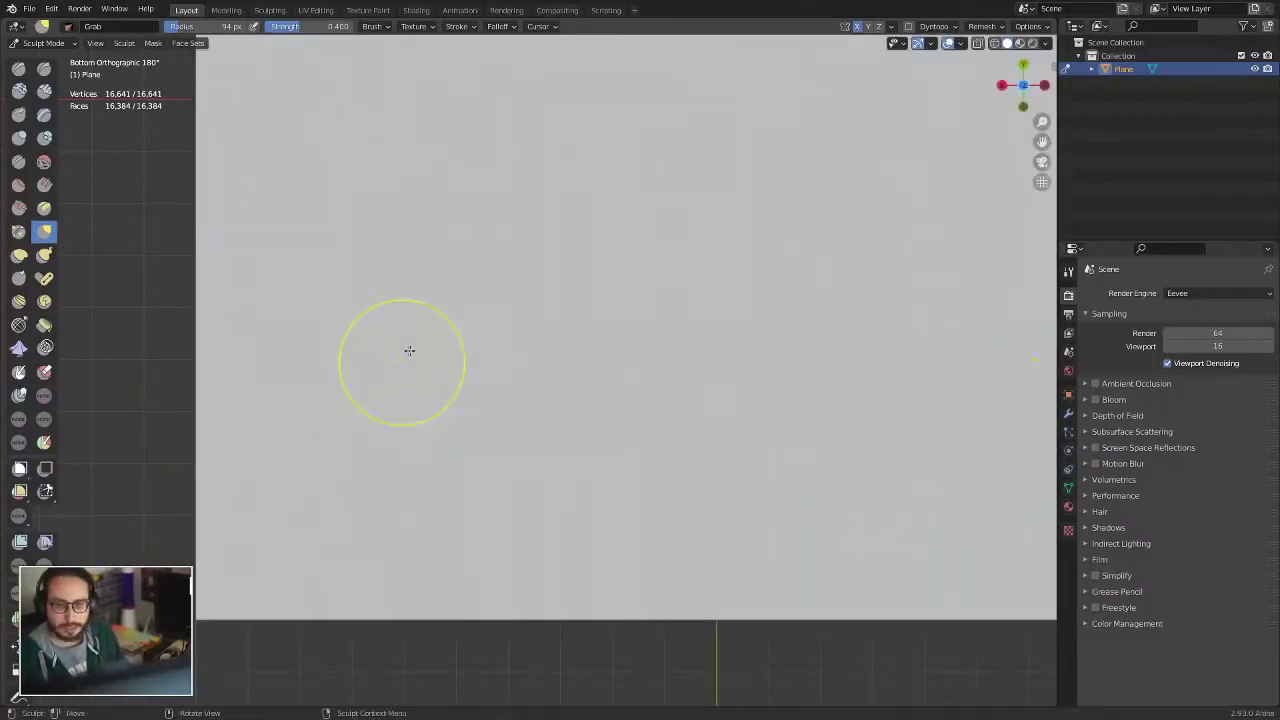
- Grow a Mask Expand from one corner, leaving a large rounded quarter-disc unmasked
scroll(317, 434, "down", 2)
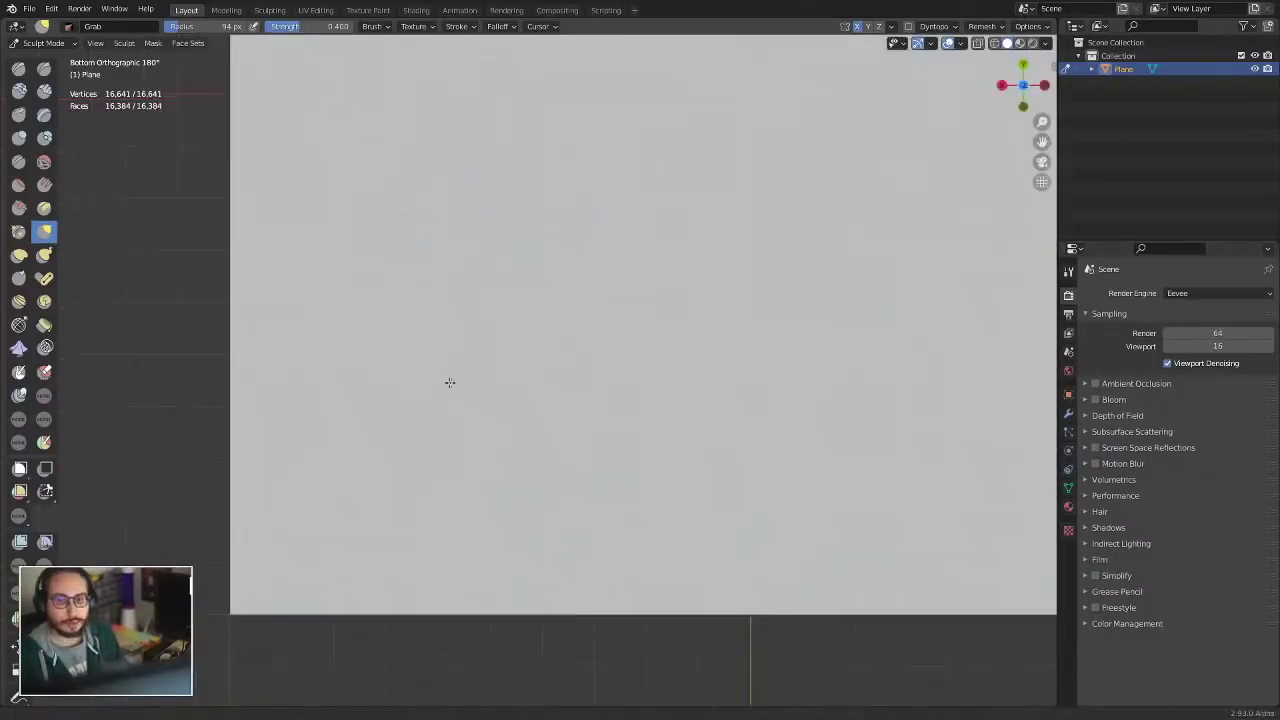
scroll(404, 397, "up", 2)
middle_click_drag(457, 403, 494, 234, "shift")
scroll(431, 266, "down", 2)
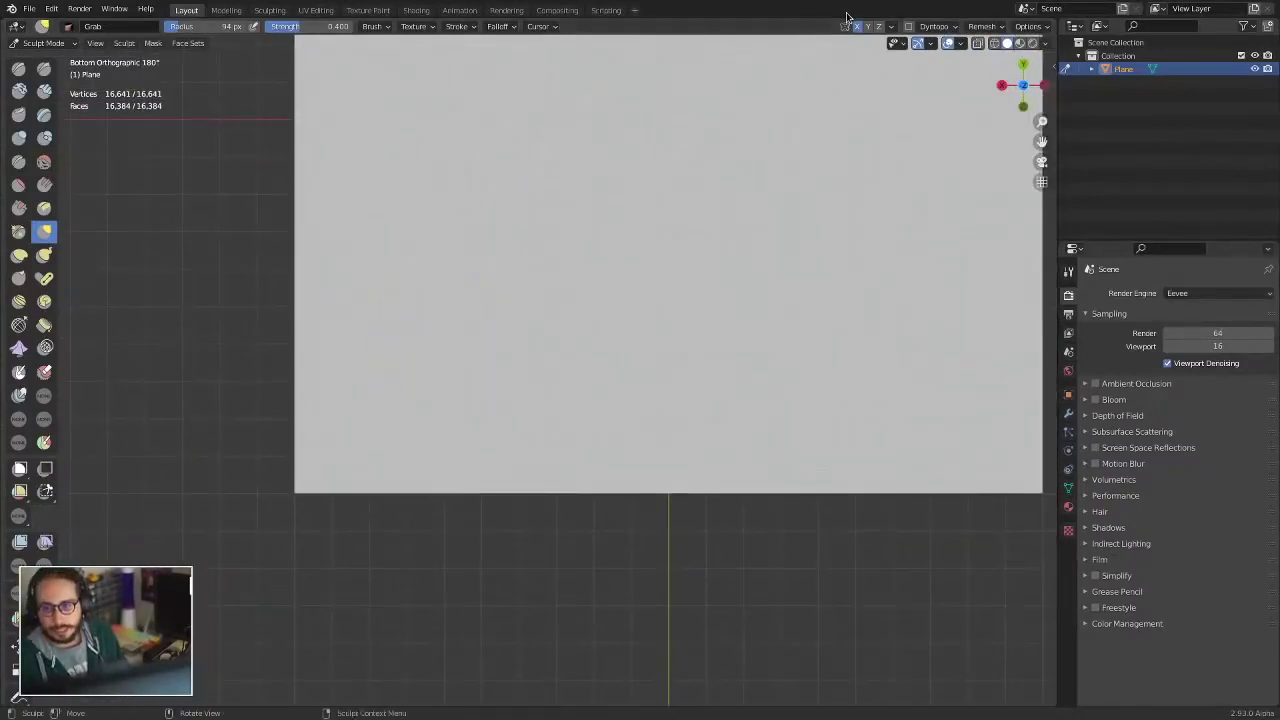
middle_click_drag(718, 172, 714, 200, "shift")
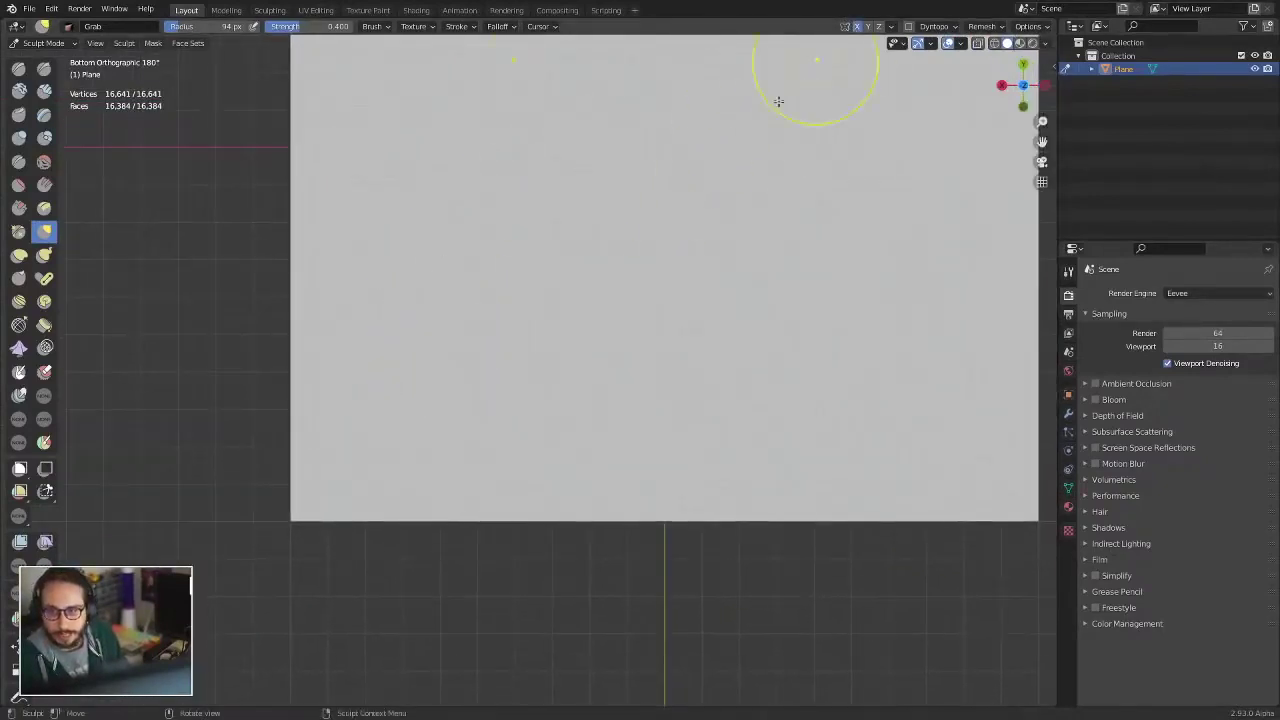
middle_click_drag(778, 101, 789, 43, "shift")
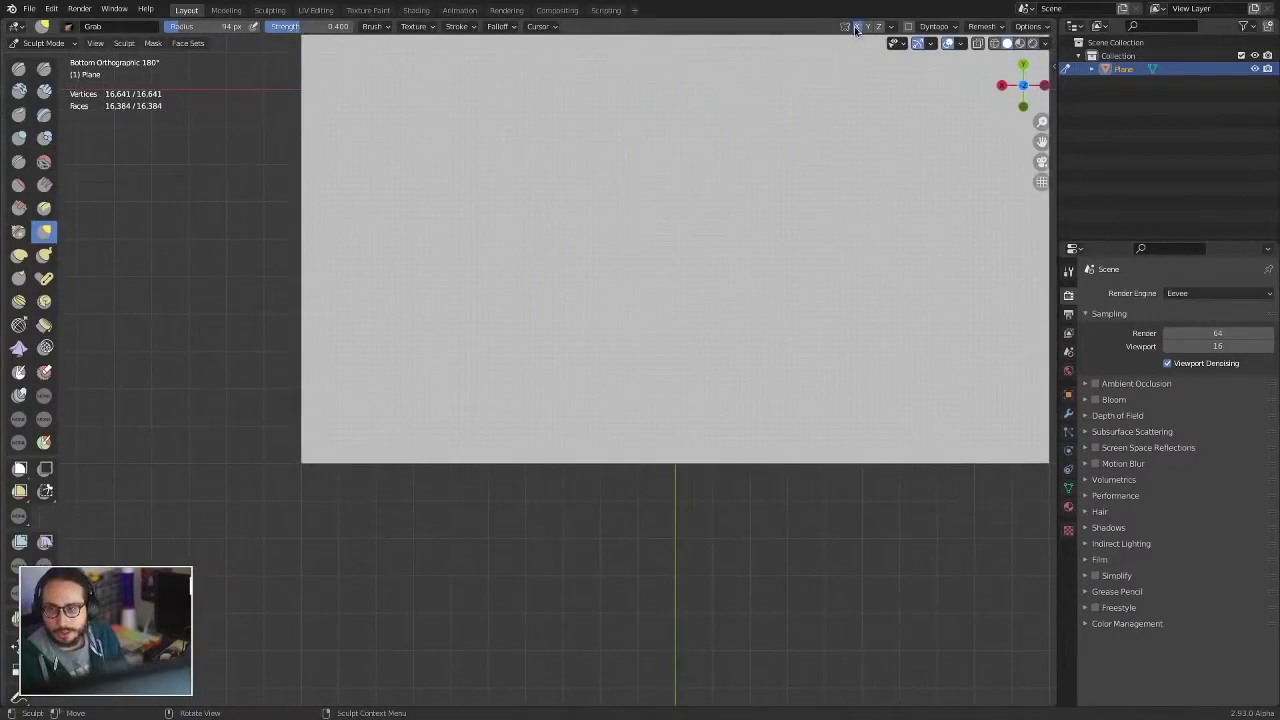
scroll(440, 255, "up", 2)
key("shift+a")
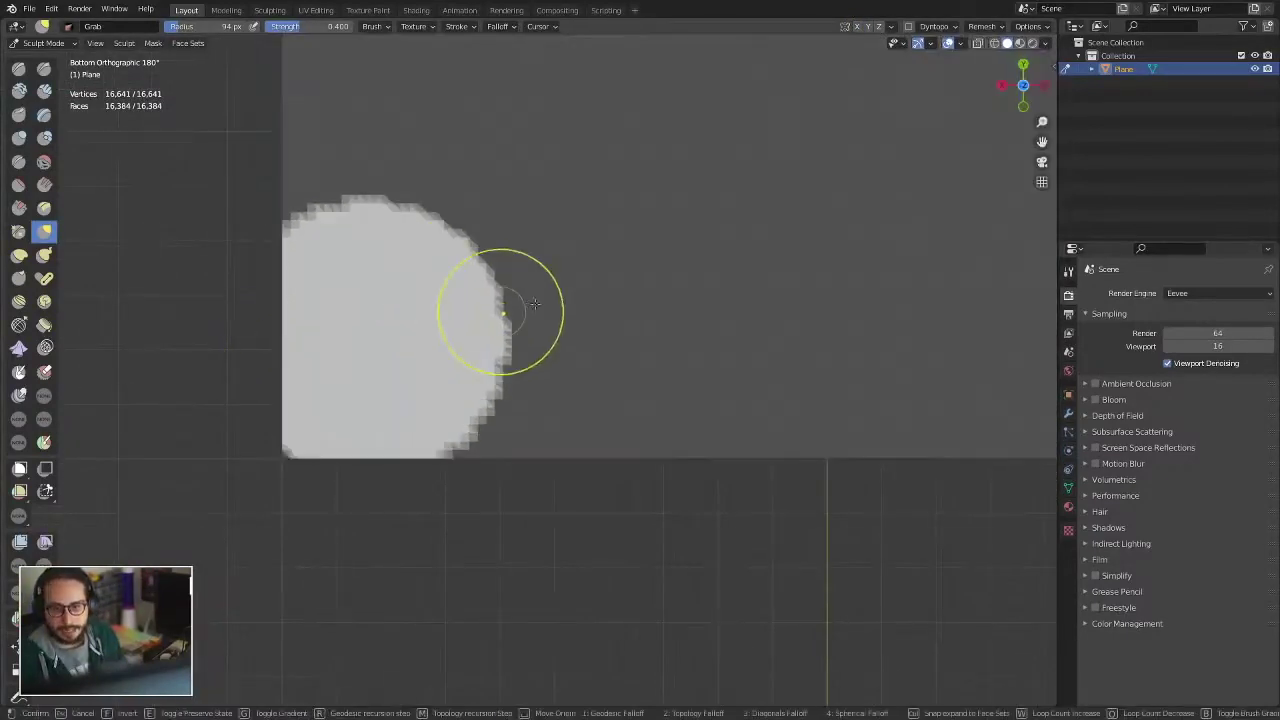
scroll(653, 246, "down", 2)
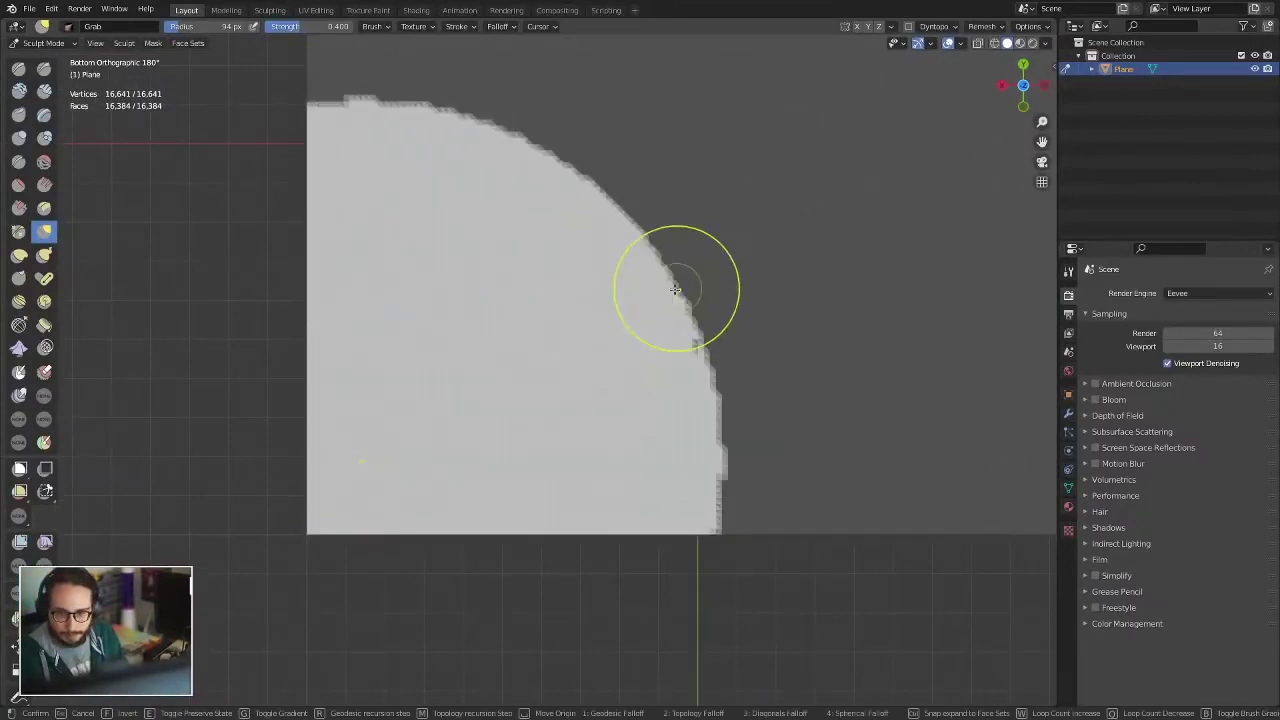
left_click(600, 337)
middle_click_drag(600, 337, 443, 329, "shift")
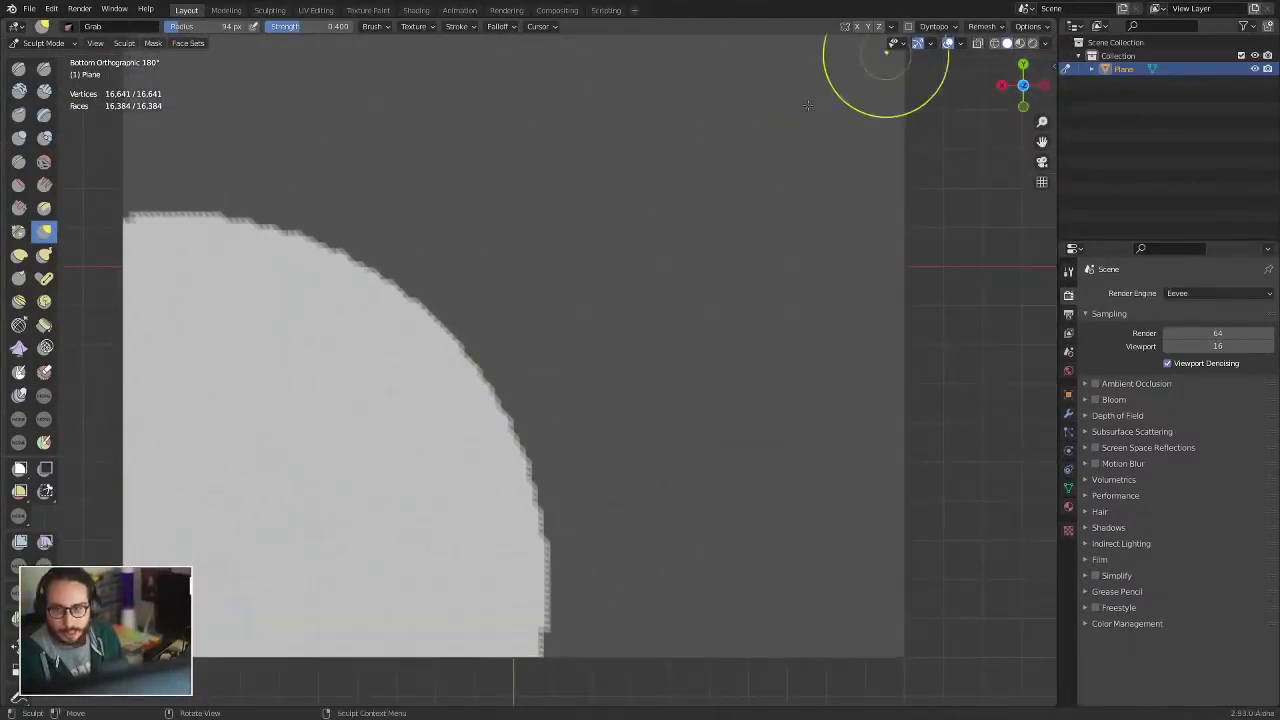
middle_click_drag(605, 237, 500, 334, "shift")
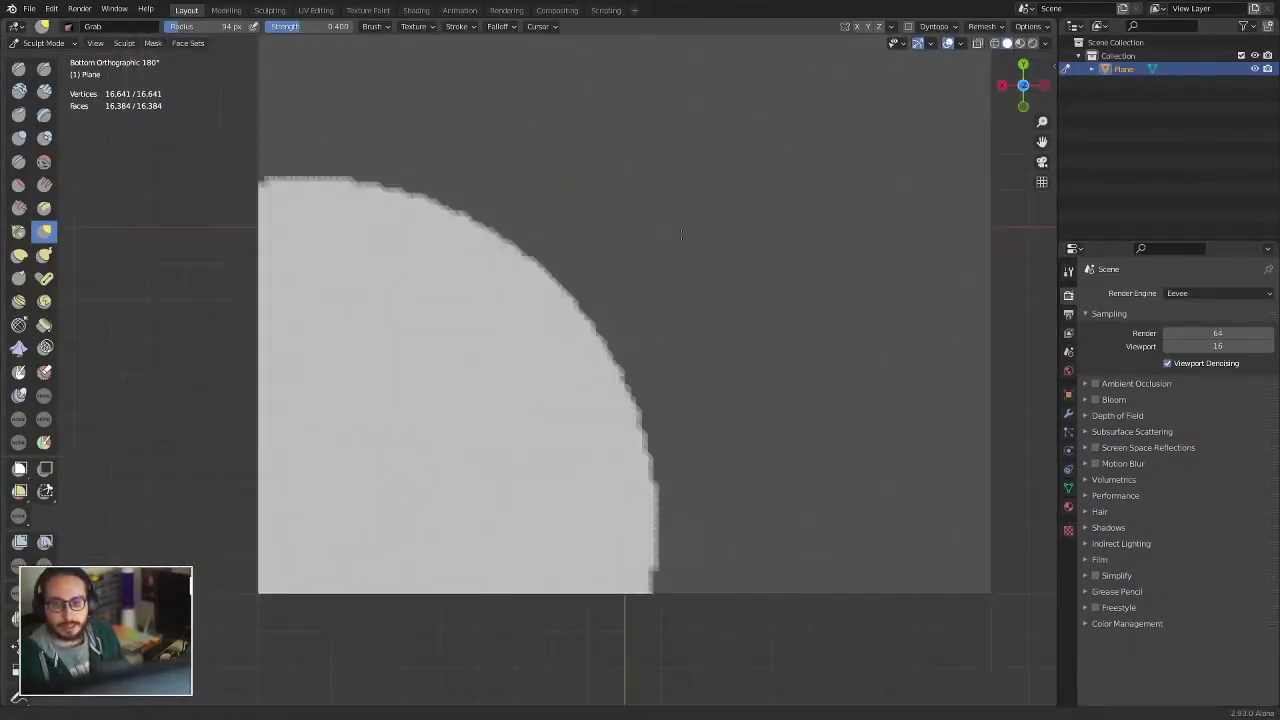
scroll(500, 334, "down", 1)
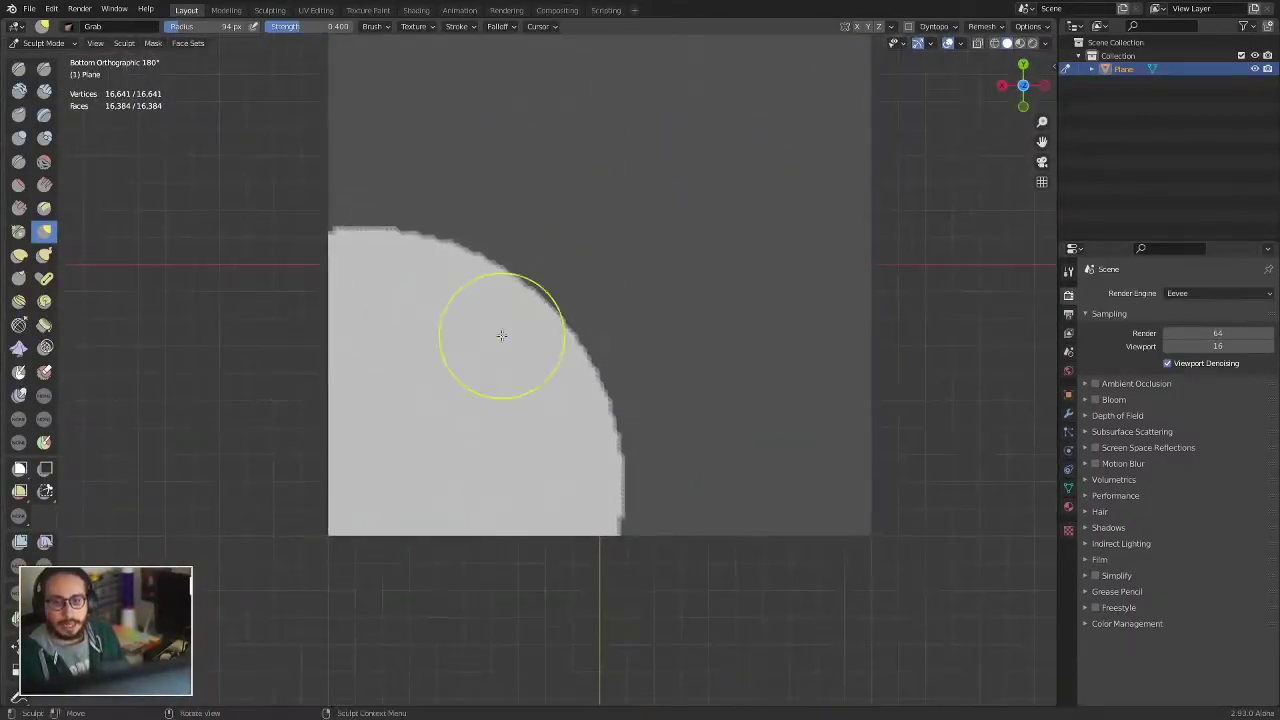
- Pick the Mask brush after trying other toolbar tools, and clear the existing mask
left_click(44, 396)
left_click(44, 419)
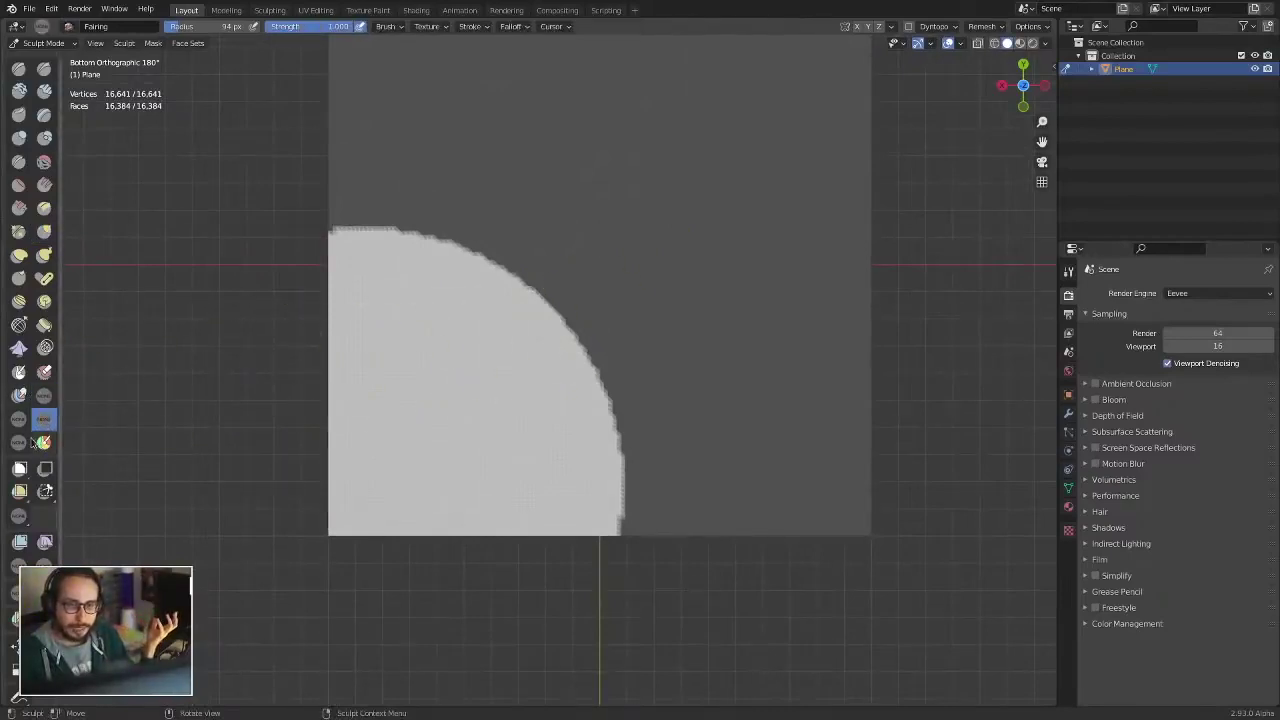
left_click(19, 442)
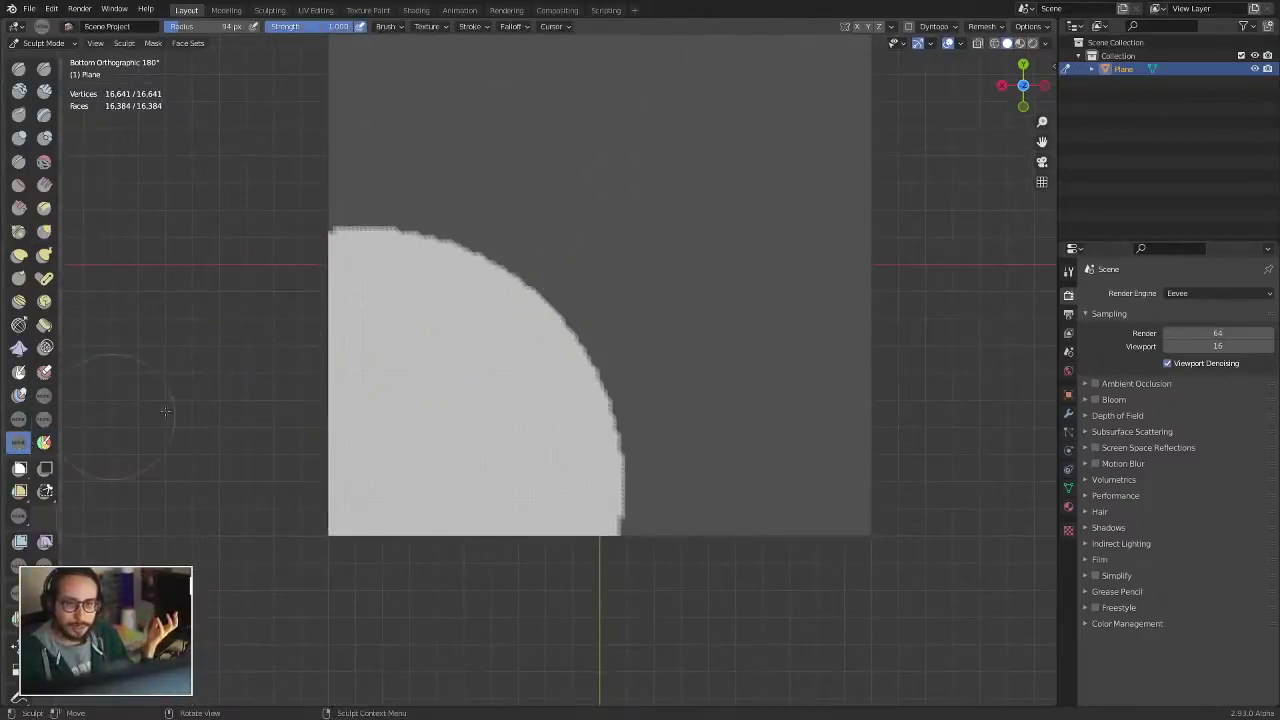
left_click(22, 374)
key("alt+m")
scroll(500, 375, "up", 2)
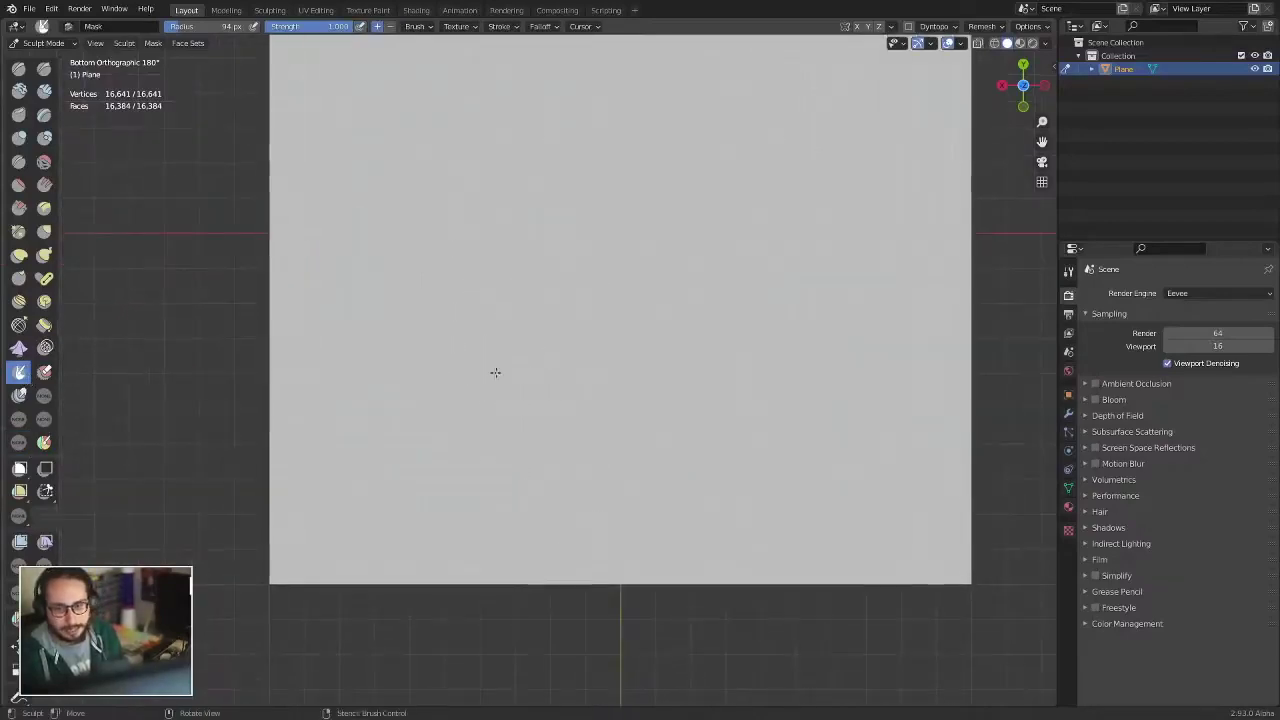
- Paint a mask blob, invert it and back via the A pie, then clear everything
left_click_drag(431, 396, 535, 458)
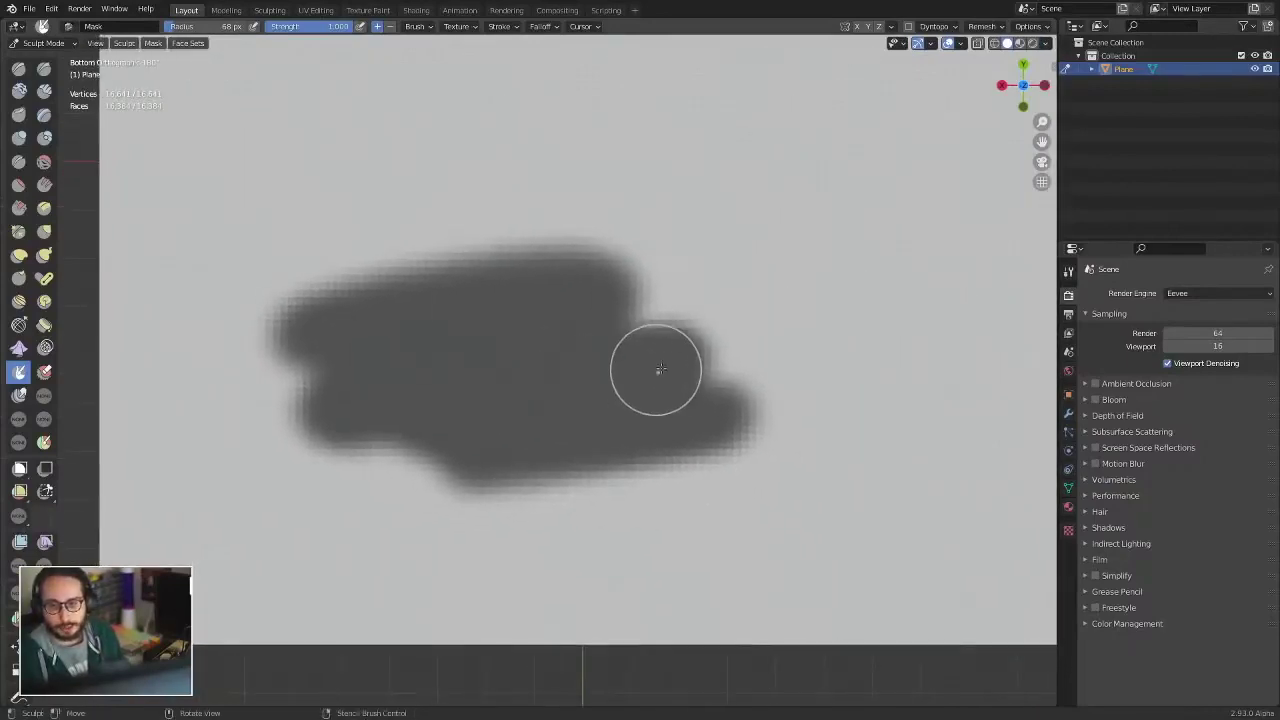
key("a")
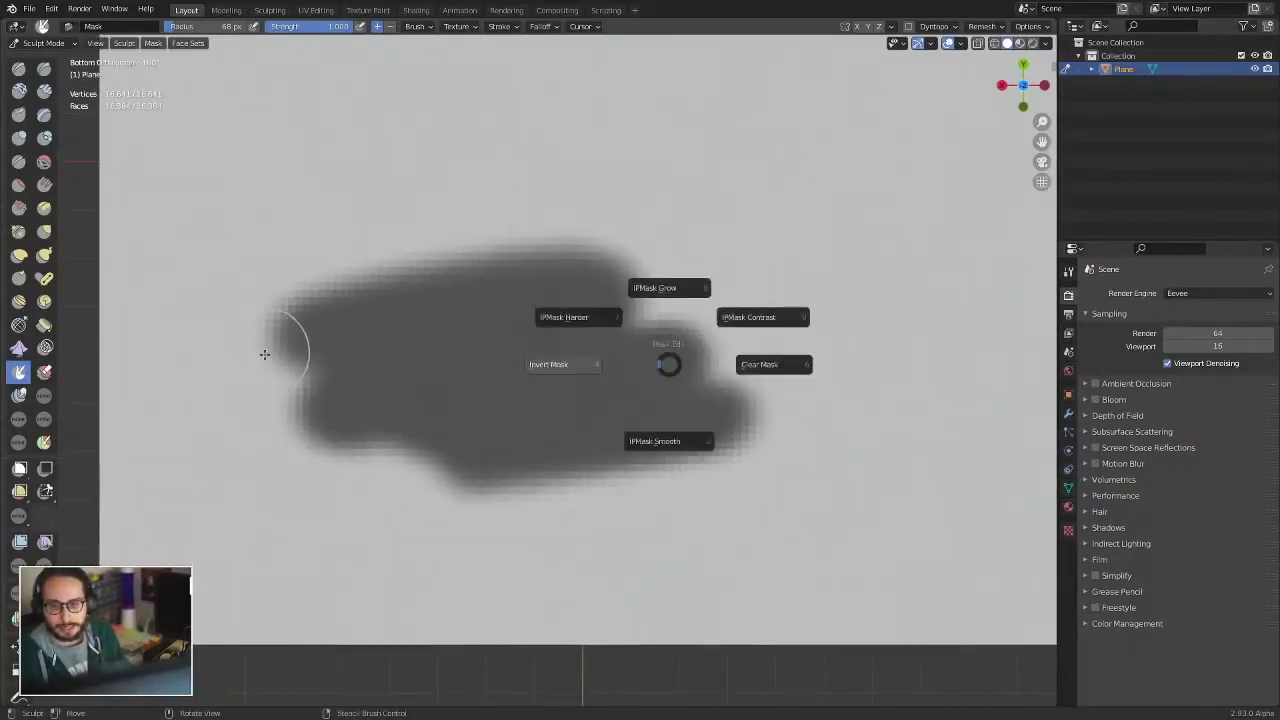
left_click(262, 360)
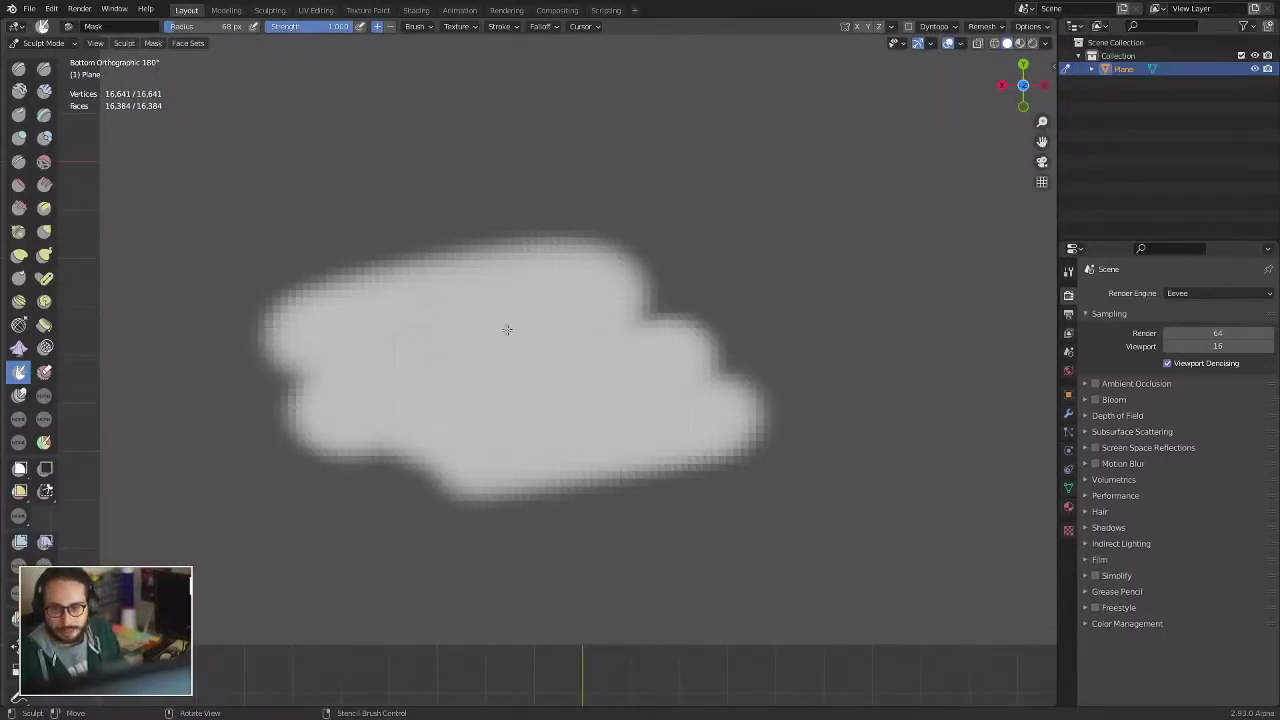
key("a")
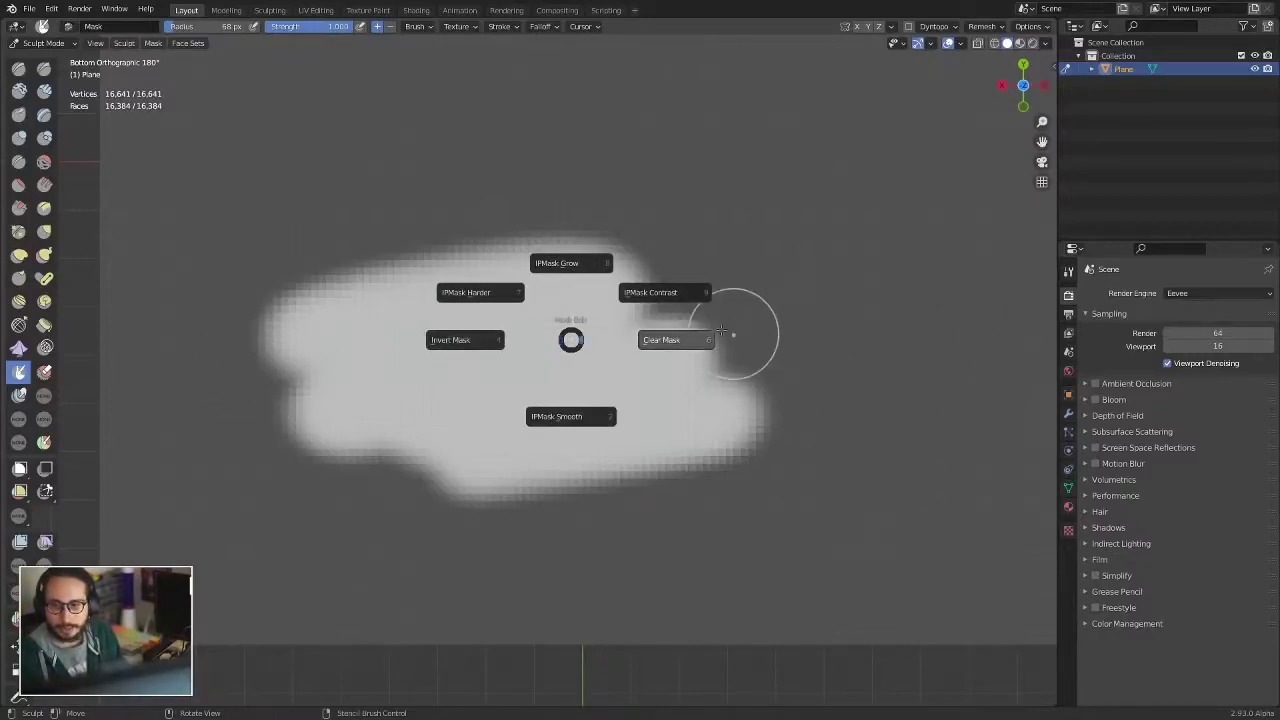
left_click(450, 340)
key("alt+m")
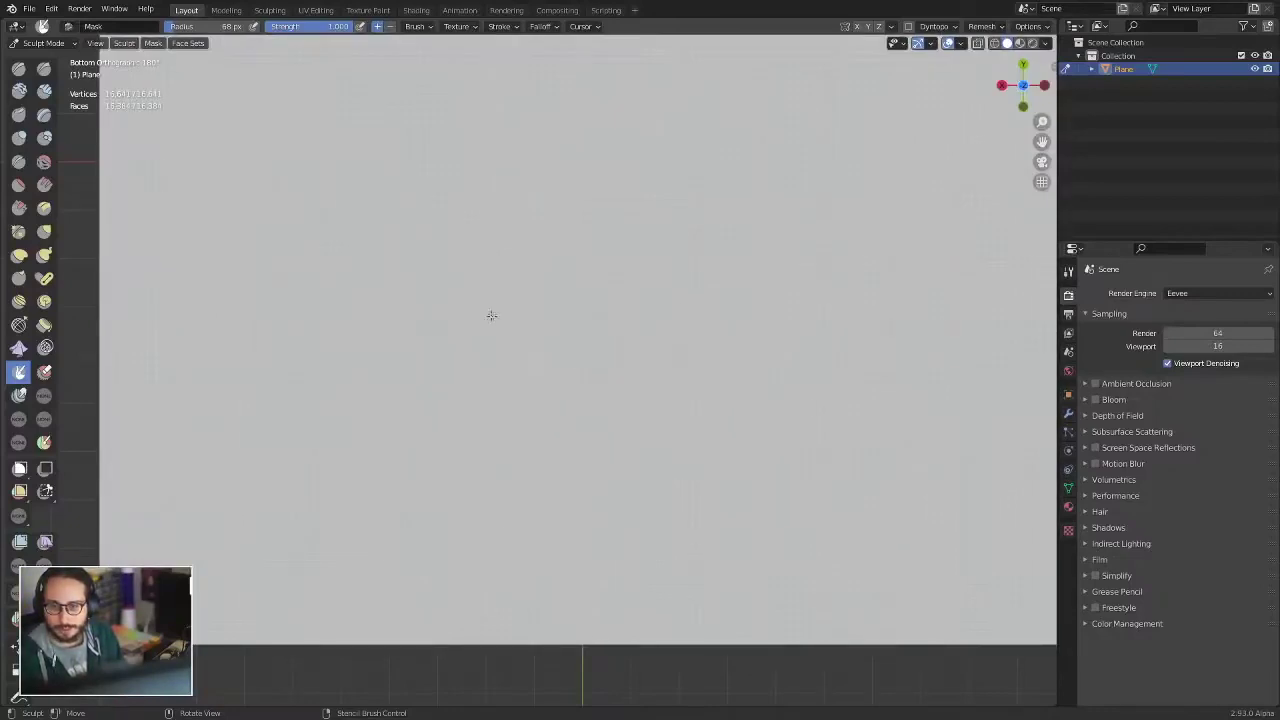
- Paint a mask stroke across the plane, invert and clear it, then start Expand Mask
mouse_move(380, 371)
left_mouse_down()
mouse_move(613, 404)
mouse_move(353, 436)
left_mouse_up()
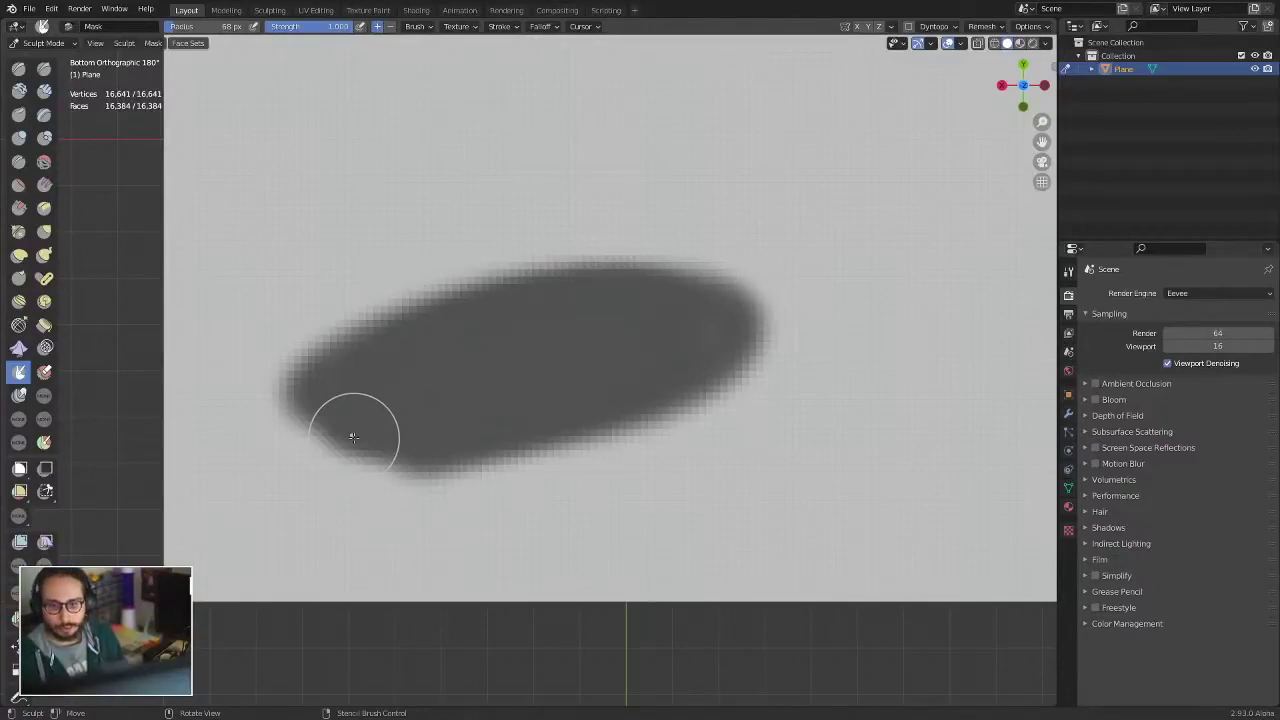
key("ctrl+i")
key("a")
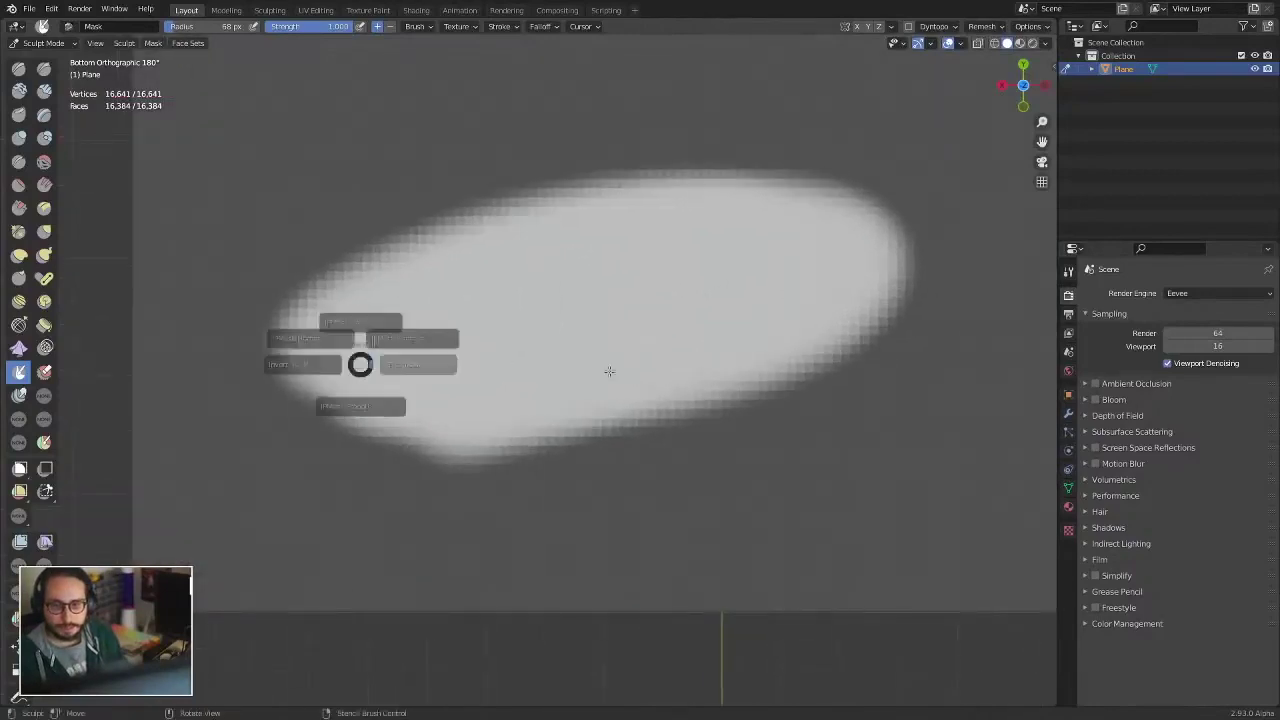
left_click(609, 371)
key("shift+a")
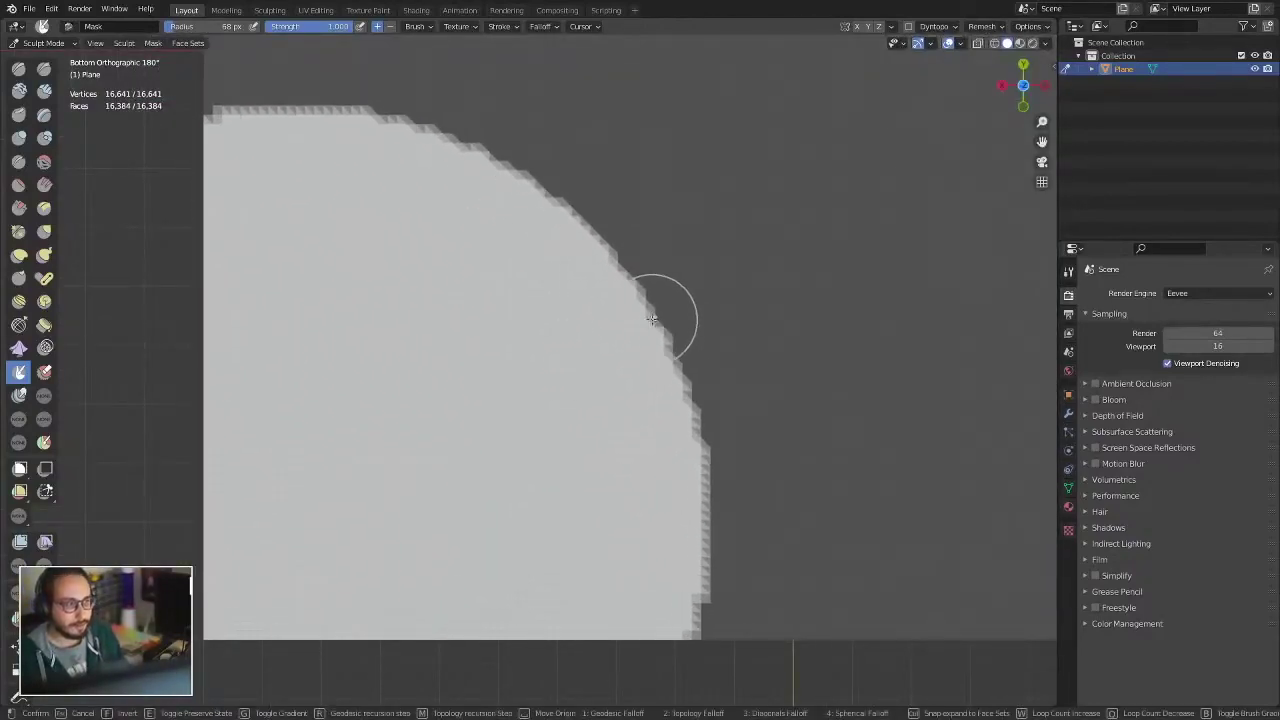
- Confirm the quarter-circle expansion, then grow a large circular mask from another point
left_click(652, 318)
scroll(543, 394, "down", 4)
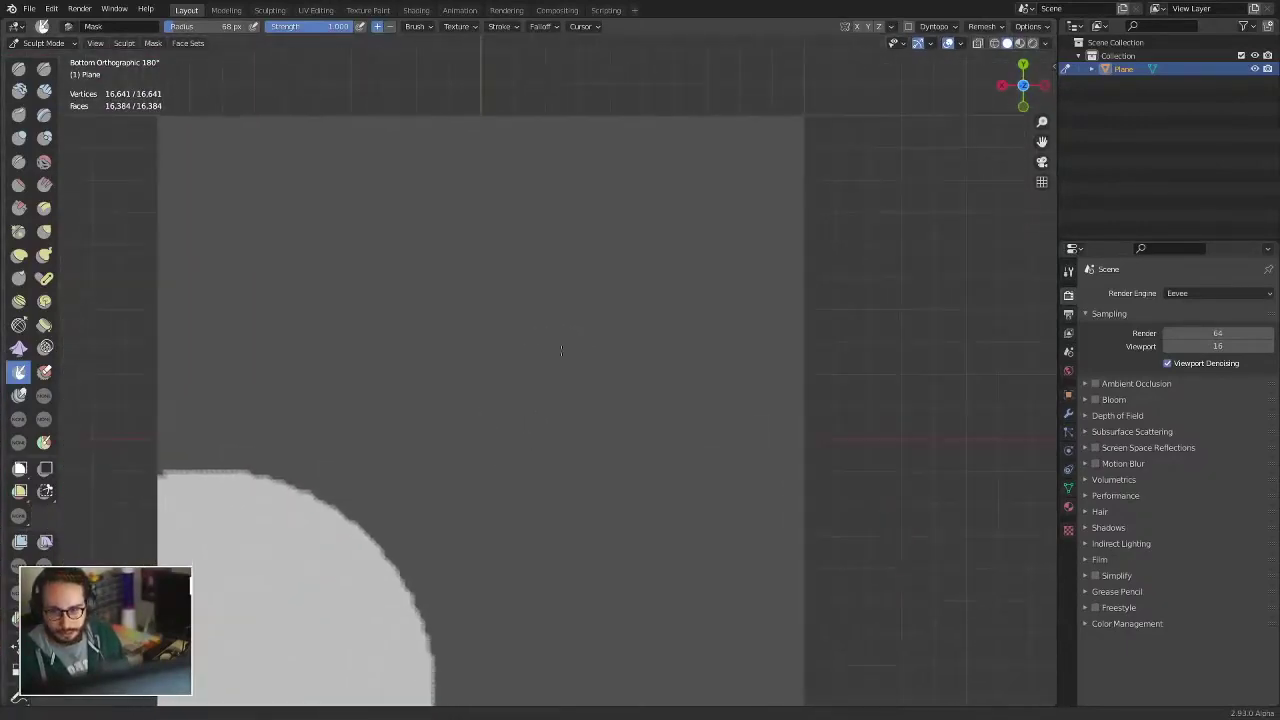
key("shift+a")
left_click(510, 385)
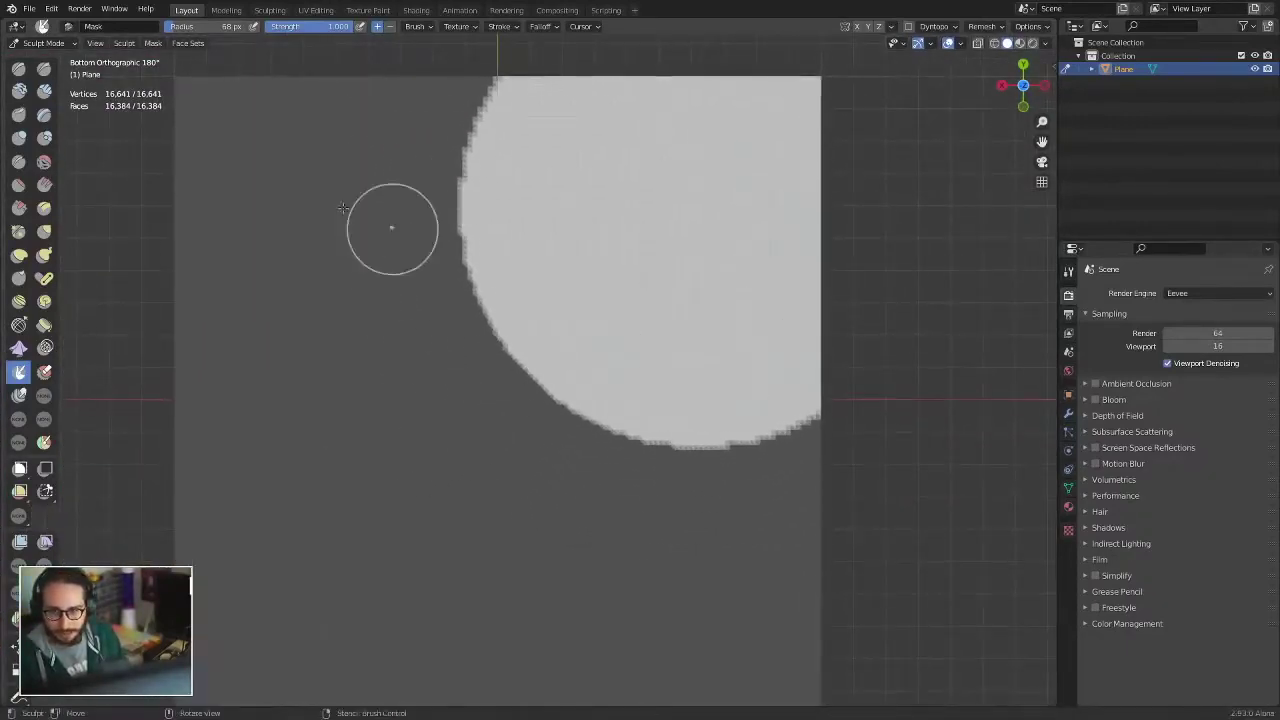
middle_click_drag(343, 207, 492, 321, "shift")
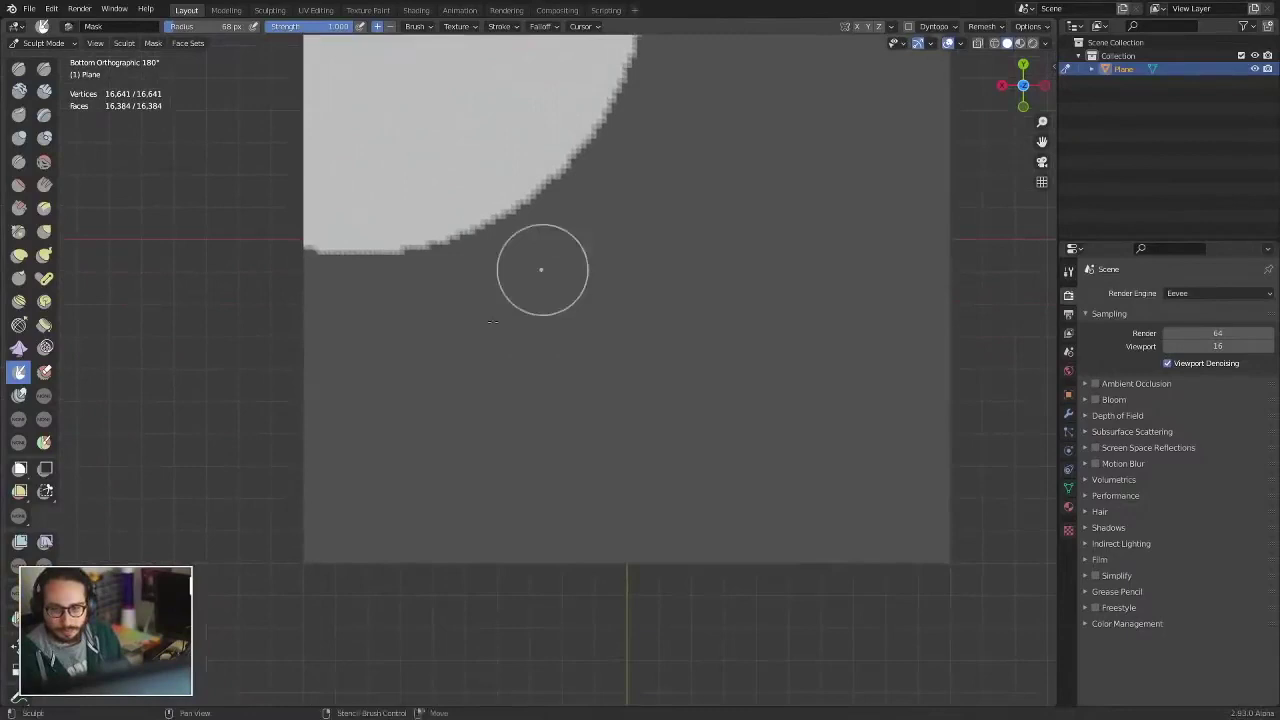
- Expand masks from two more points, ending with the mask grown across the plane
key("shift+a")
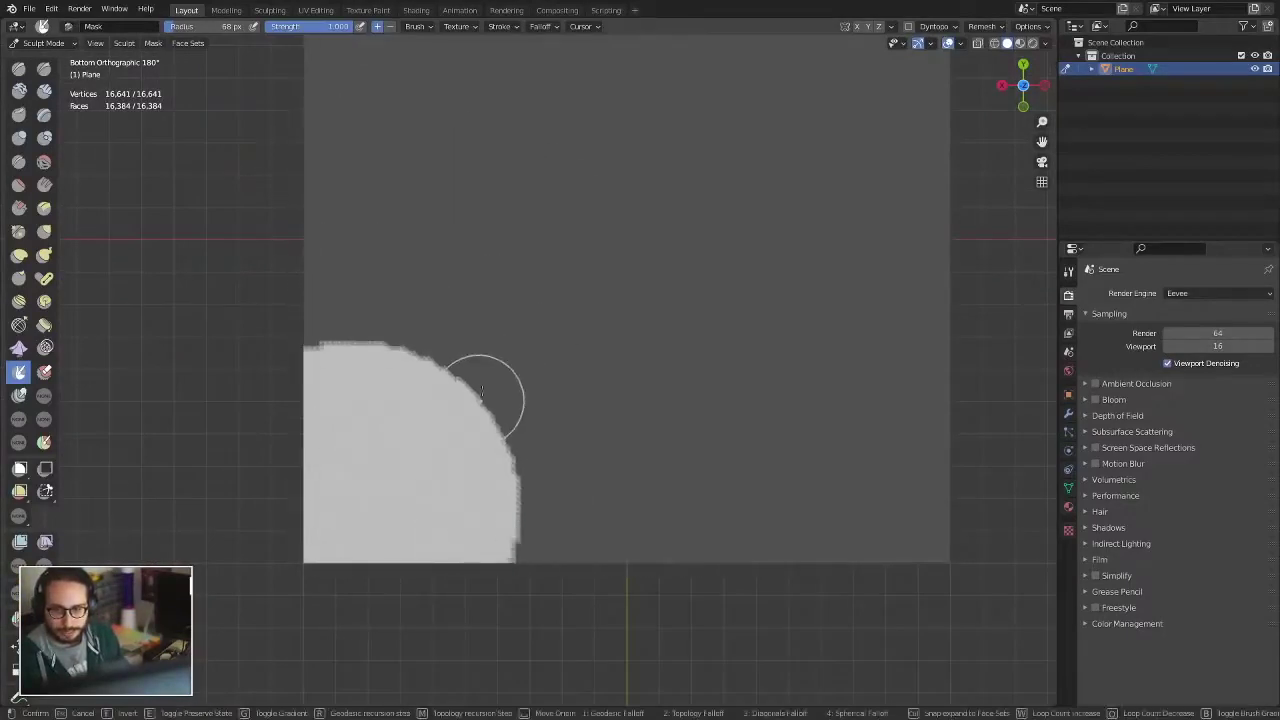
left_click(560, 300)
middle_click_drag(560, 356, 527, 393, "shift")
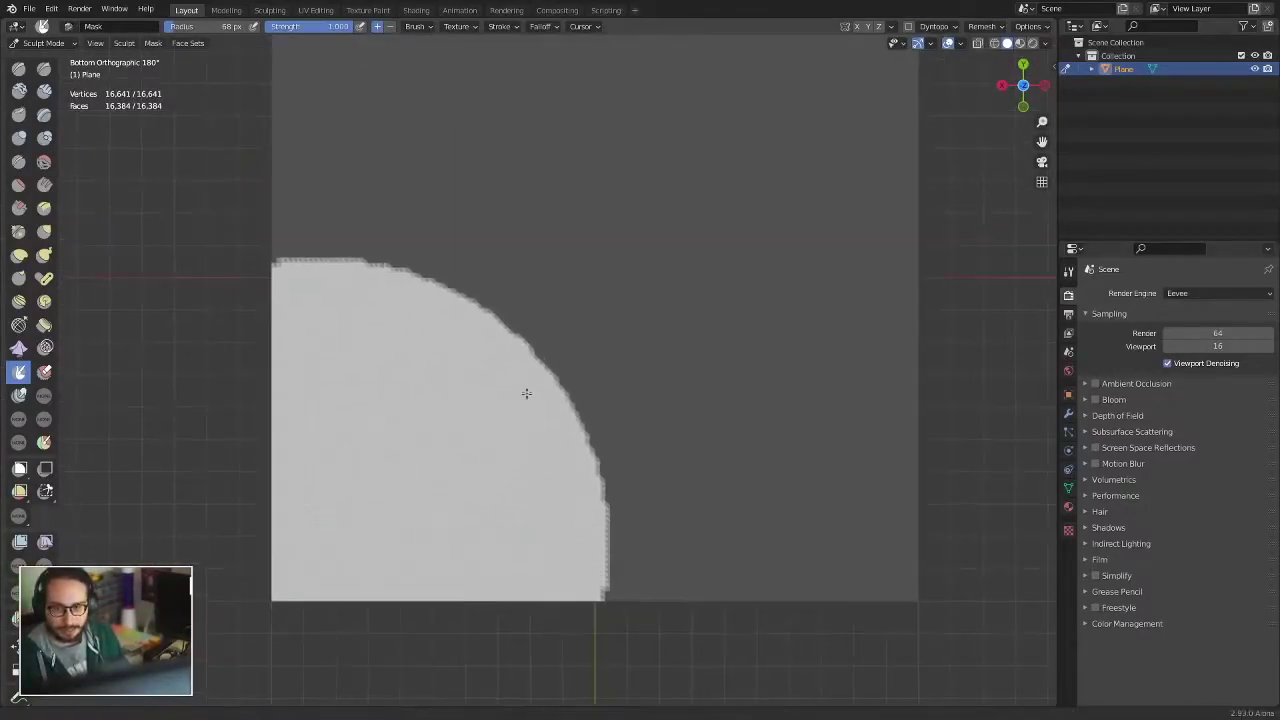
key("shift+a")
left_click(509, 334)
middle_click_drag(509, 334, 519, 303, "shift")
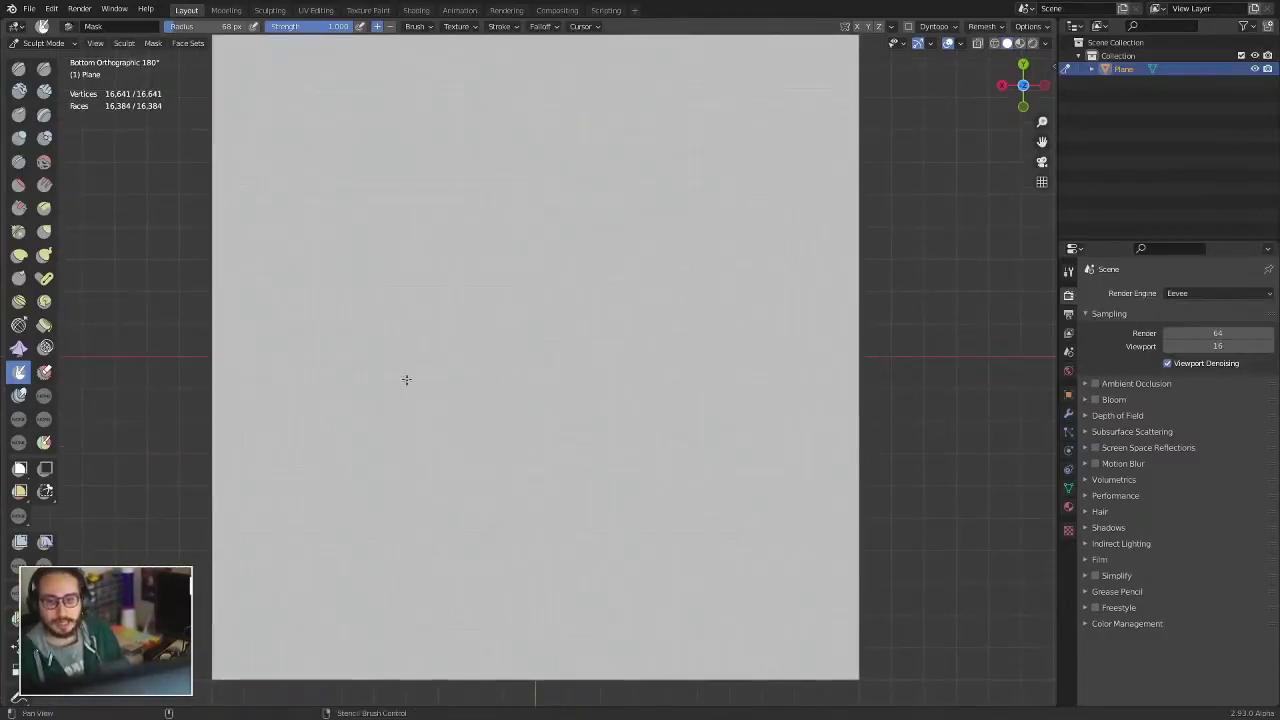
scroll(406, 379, "up", 3)
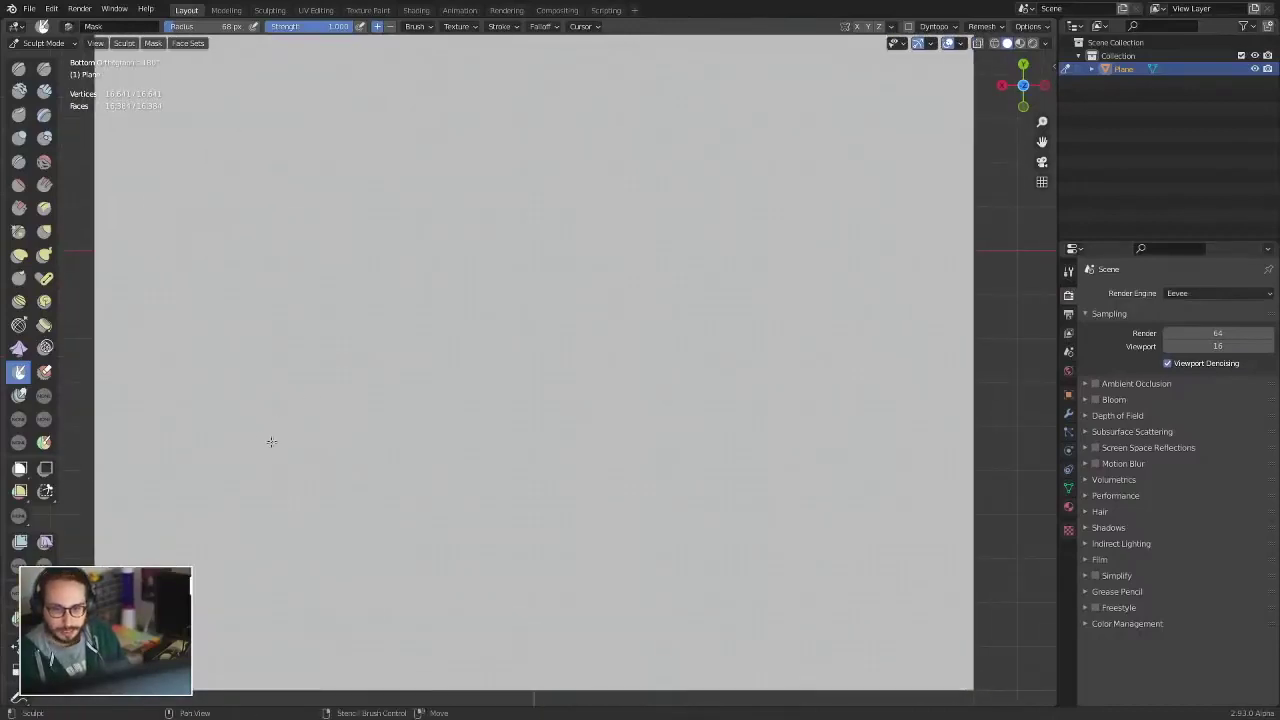
- Expand an inverted circular mask, shrink it to a dark disc, and confirm it in the lower-left
key("shift+a")
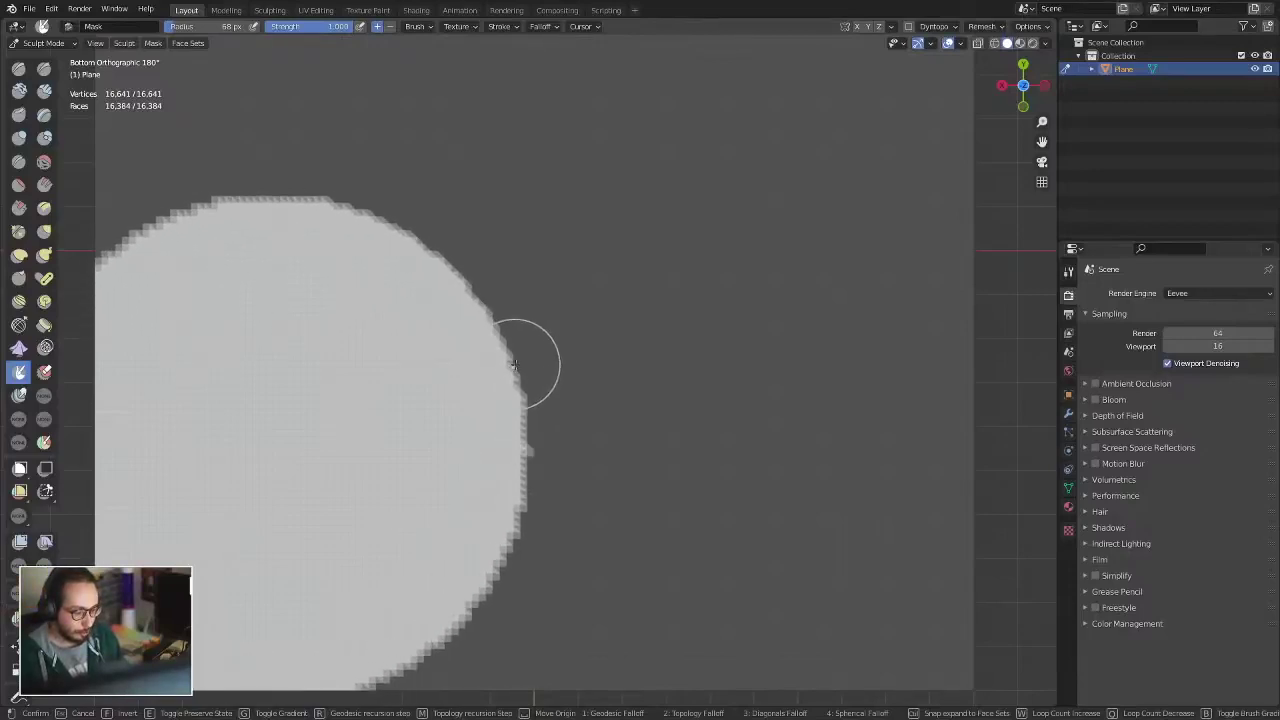
key("f")
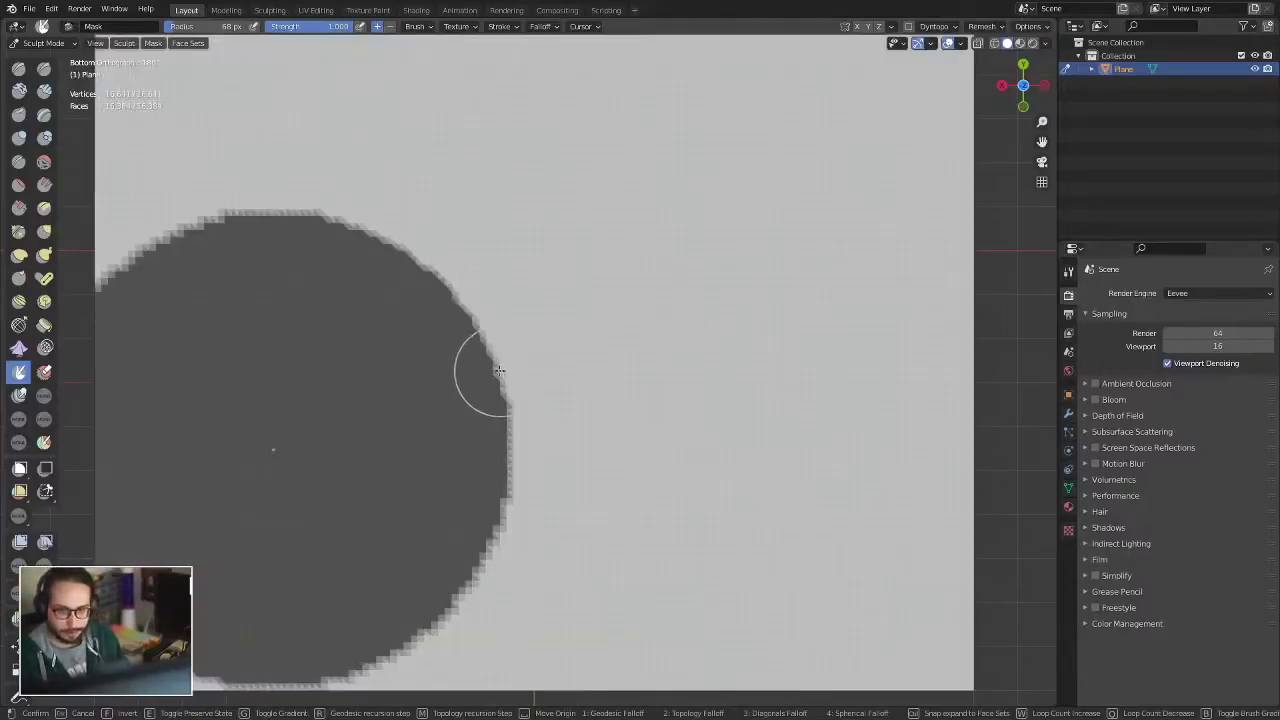
key("f")
key("f")
key("f")
key("f")
key("f")
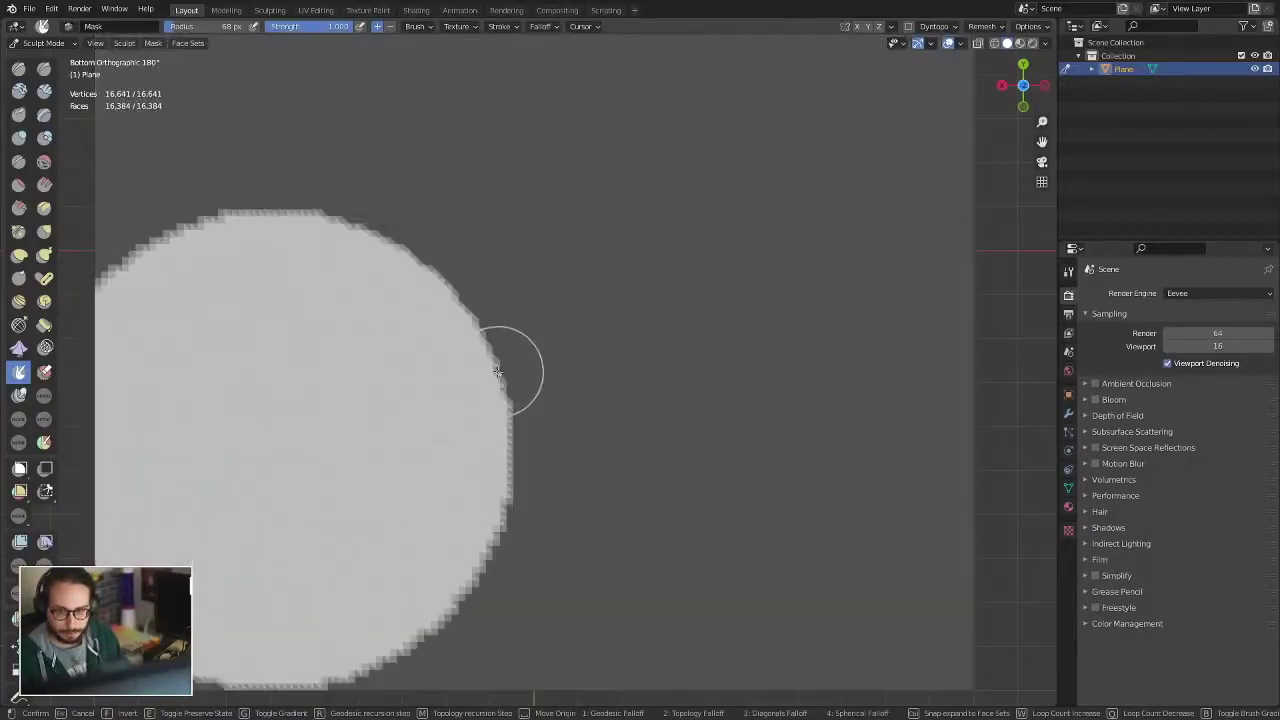
key("f")
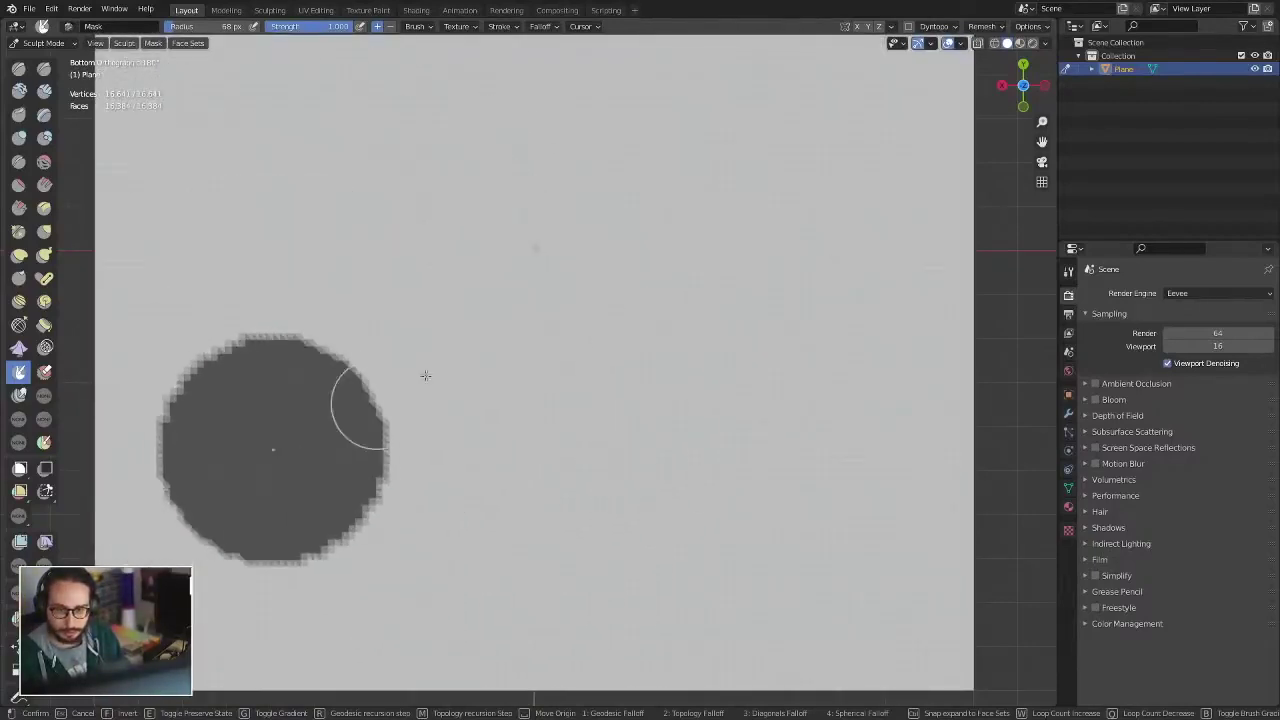
left_click(556, 304)
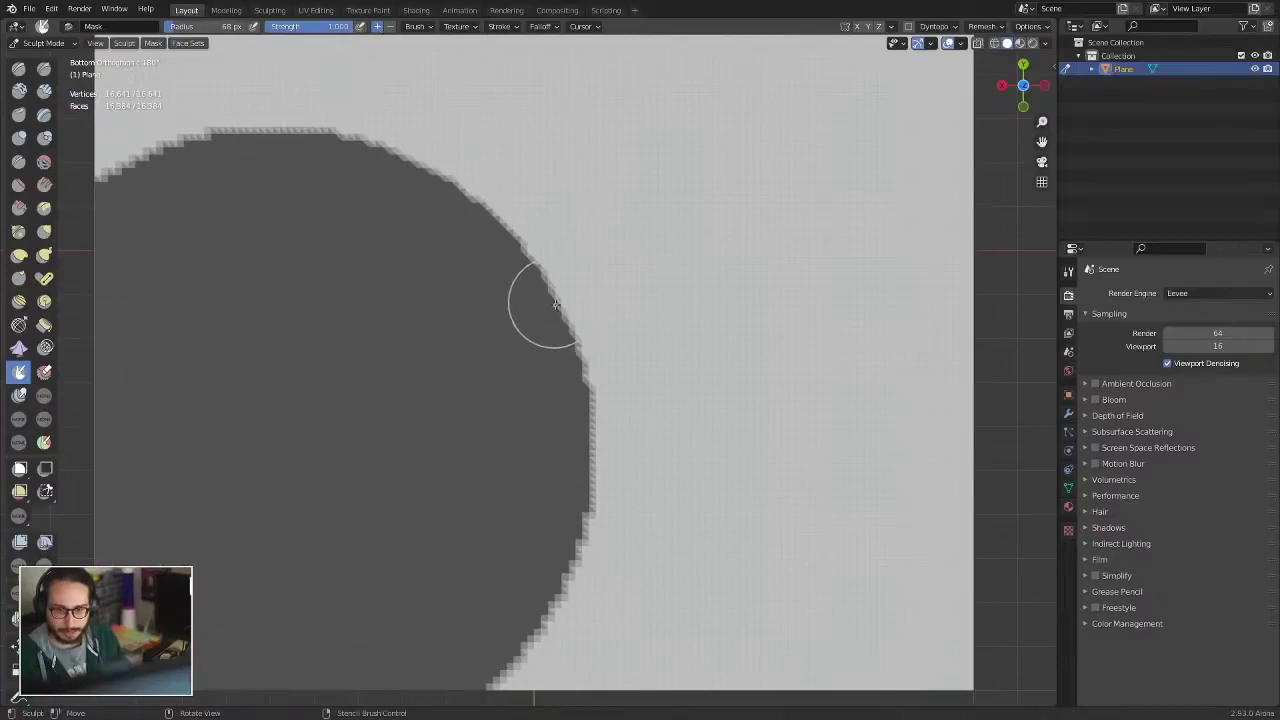
middle_click_drag(588, 234, 508, 434, "shift")
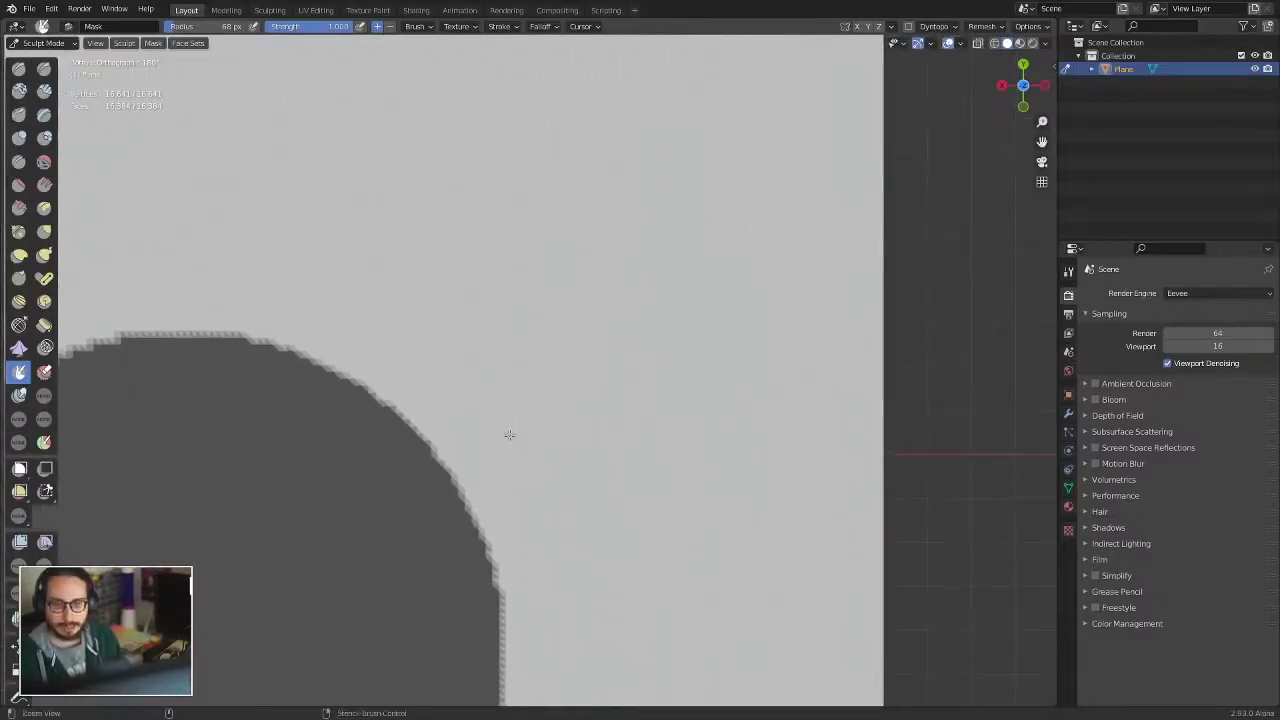
scroll(508, 434, "down", 3)
- Add a second, smaller inverted mask disc above the first one
scroll(612, 274, "up", 2)
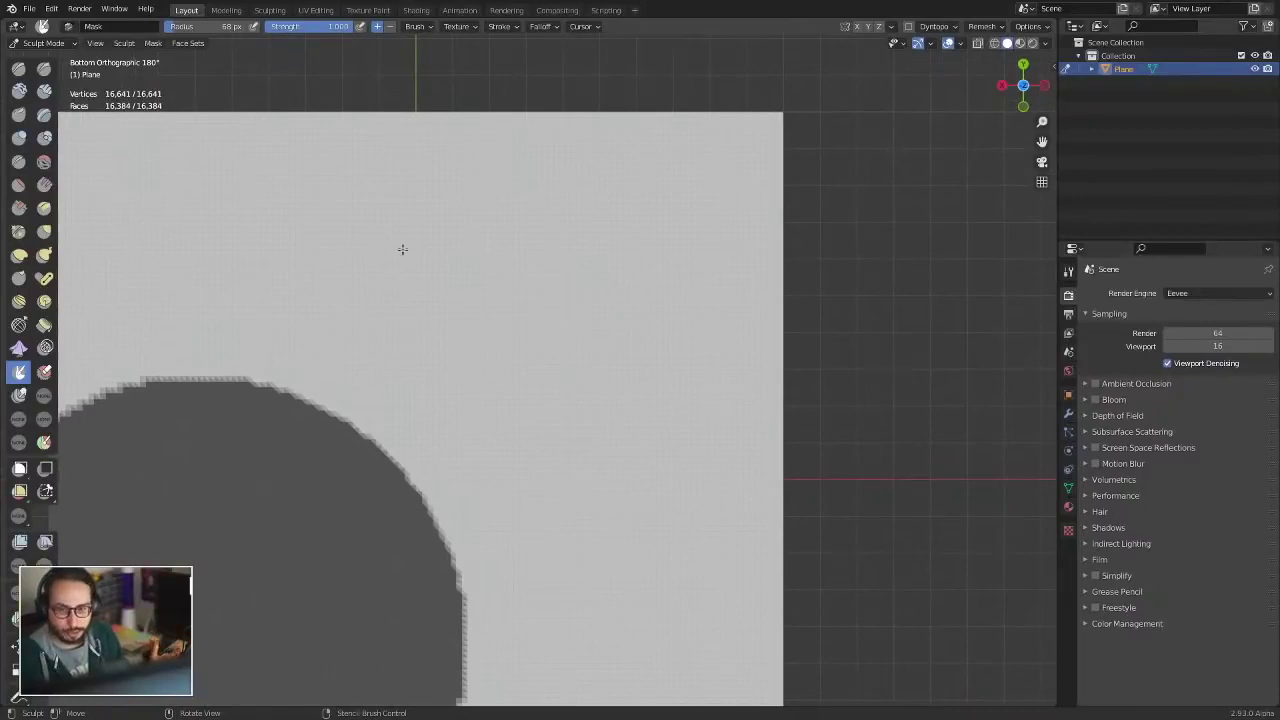
middle_click_drag(511, 309, 655, 204, "shift")
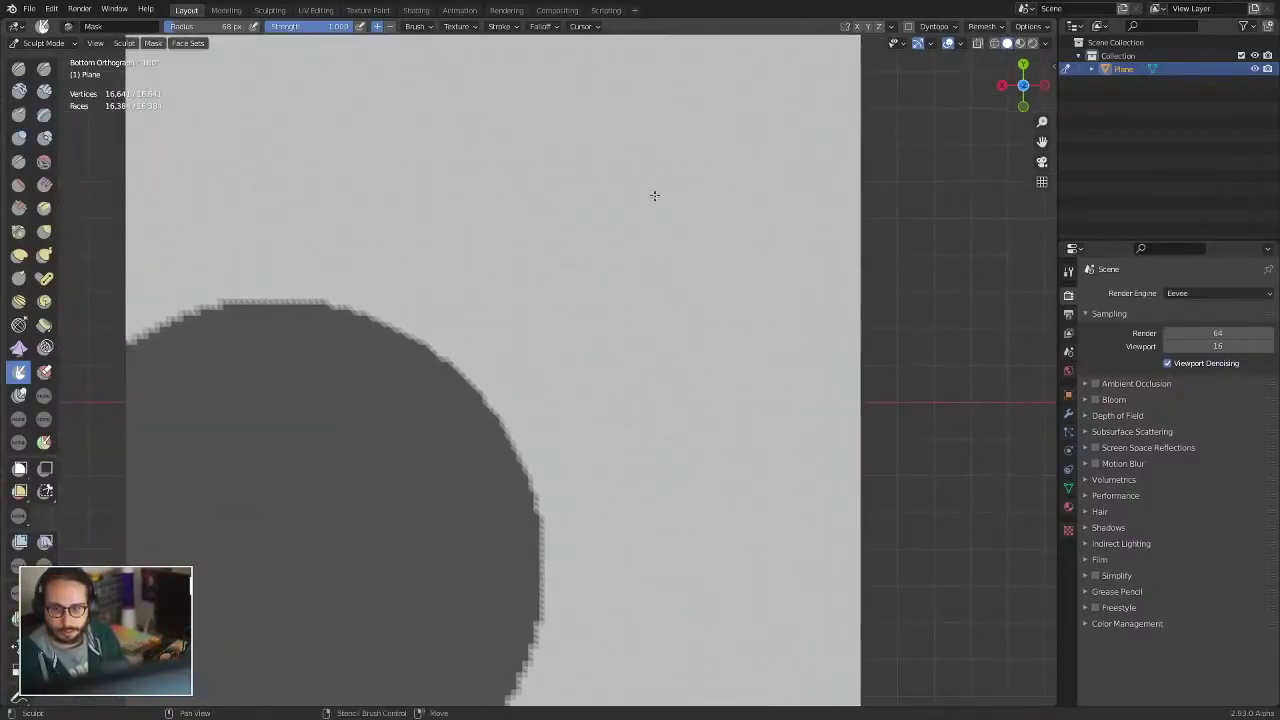
key("shift+a")
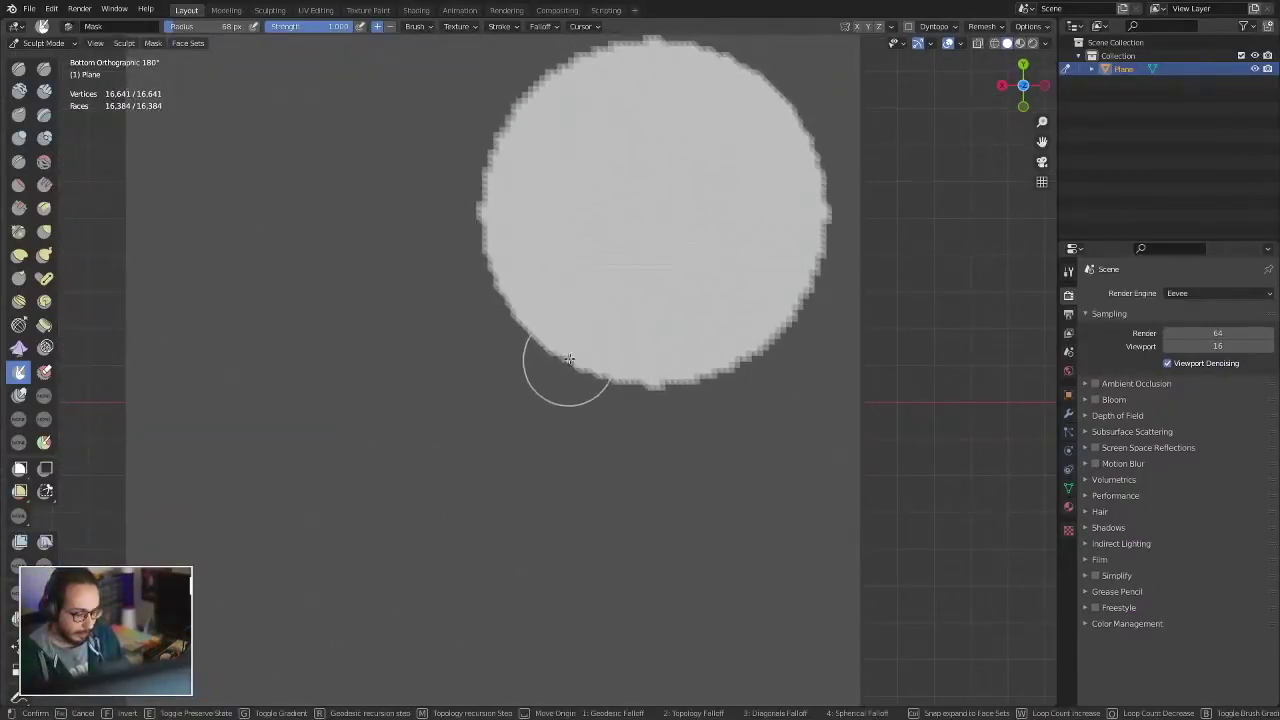
key("f")
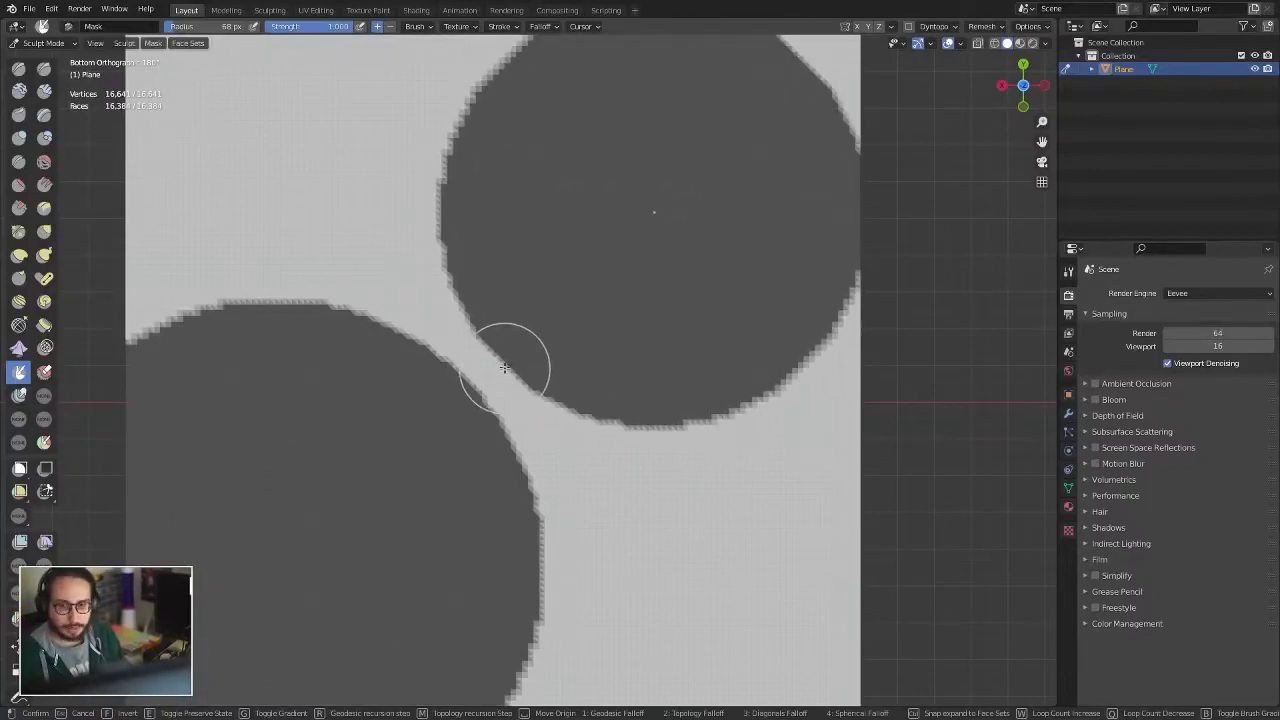
left_click(578, 302)
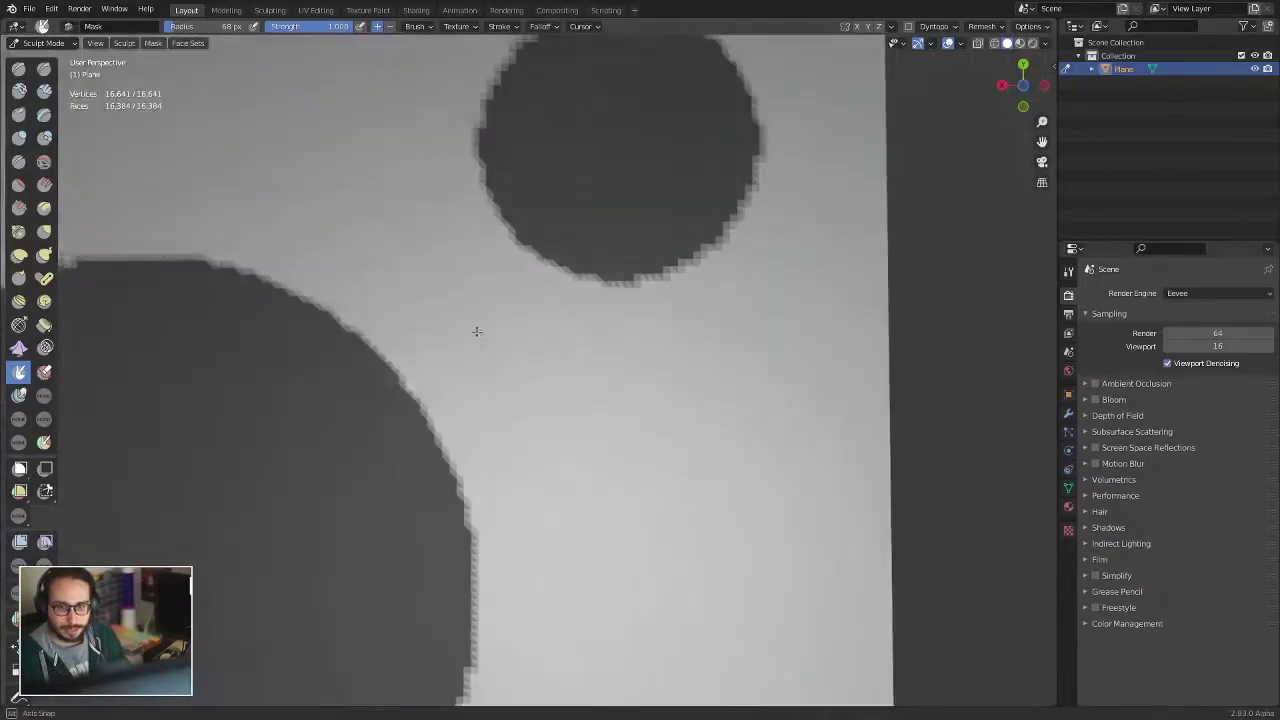
- Return to the straight-on view and start an expand with Diagonals (octagonal) falloff
middle_click_drag(474, 331, 514, 300)
scroll(517, 434, "down", 4)
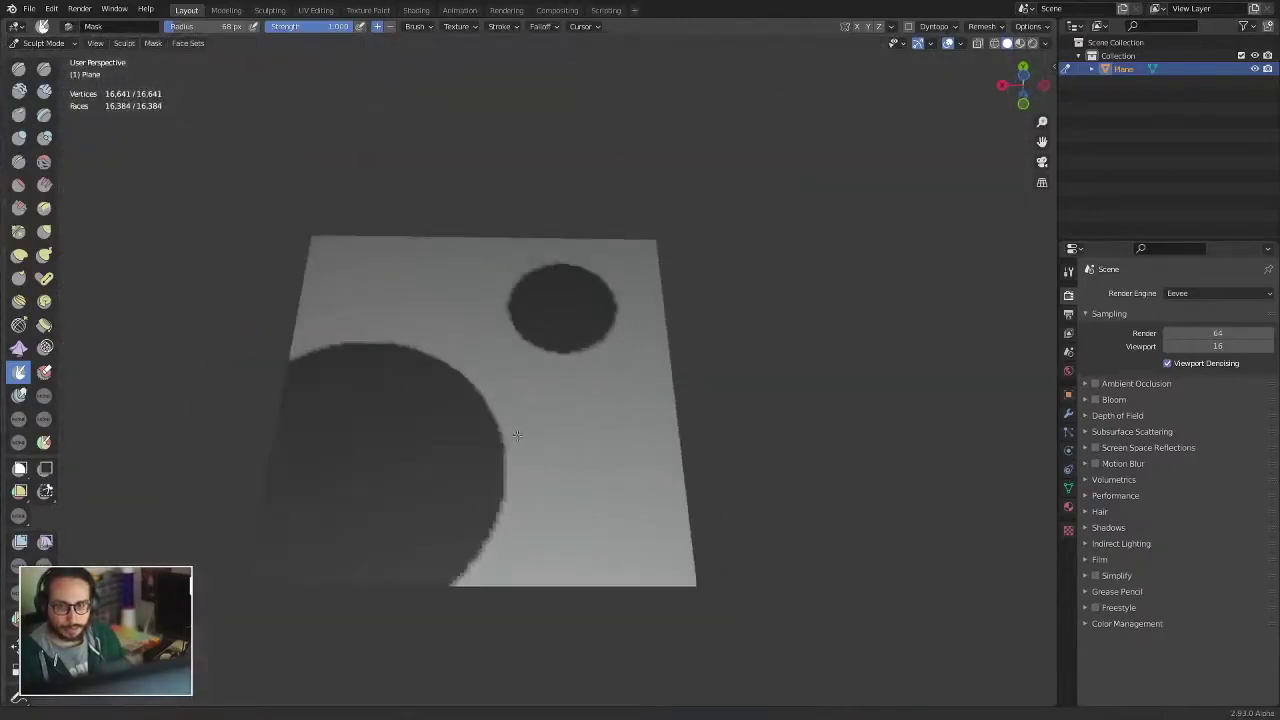
key("ctrl+KP_7")
scroll(540, 320, "up", 5)
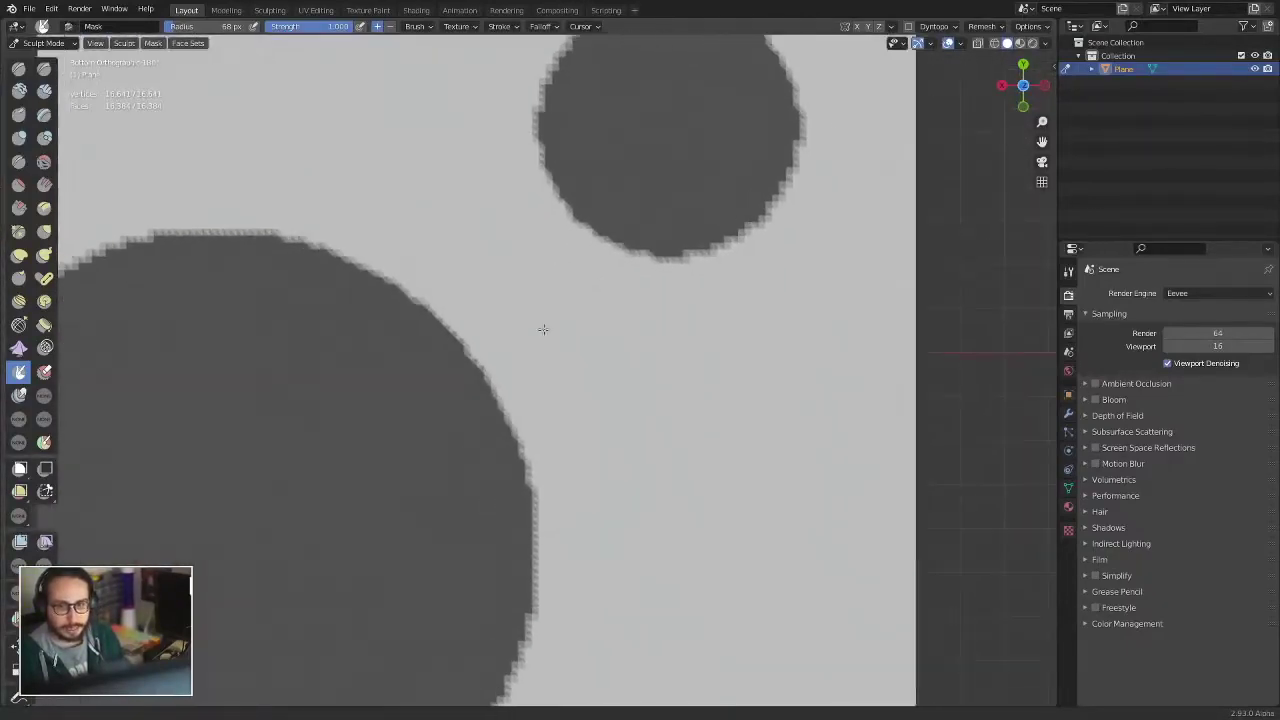
scroll(555, 320, "up", 1)
scroll(510, 405, "down", 2)
scroll(465, 435, "down", 1)
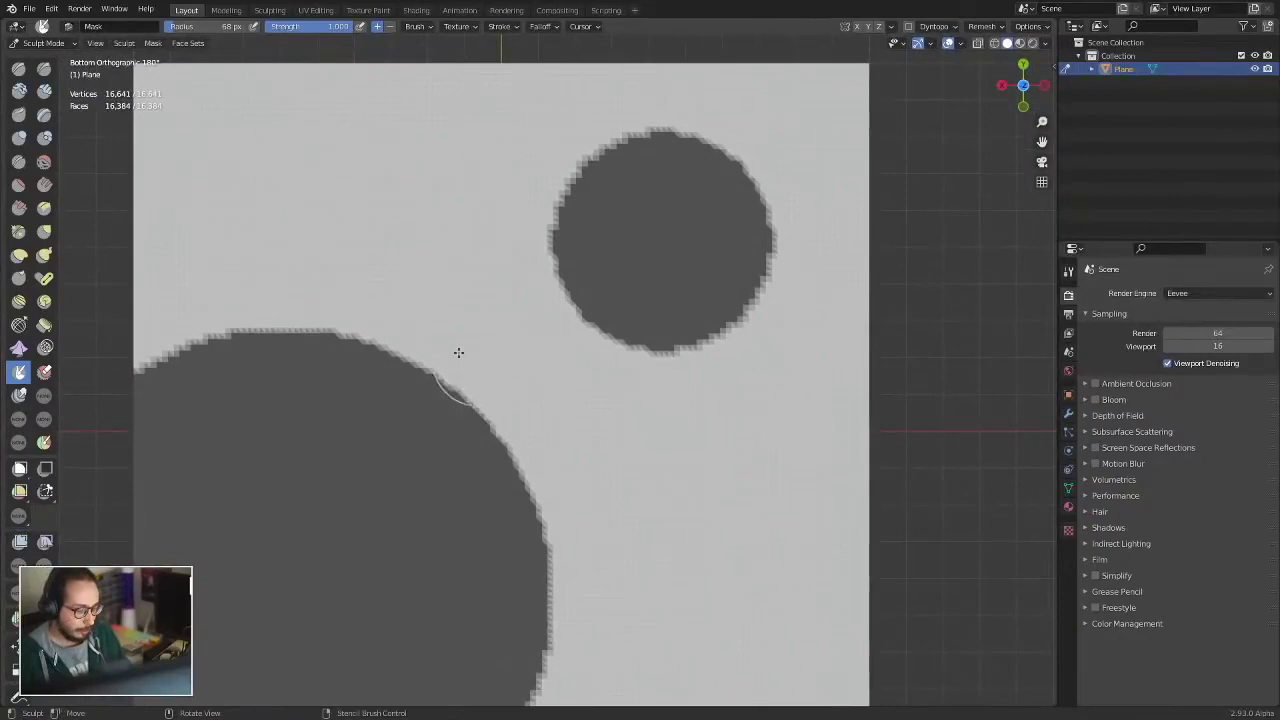
key("shift+a")
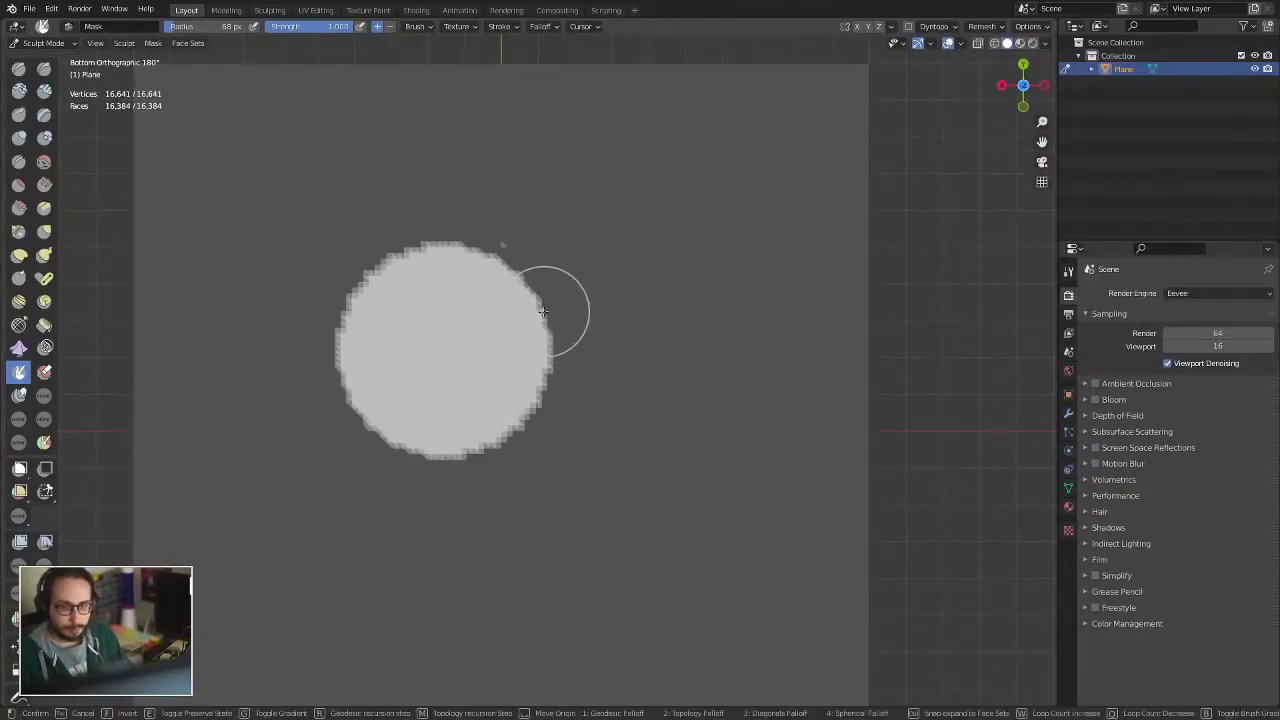
key("3")
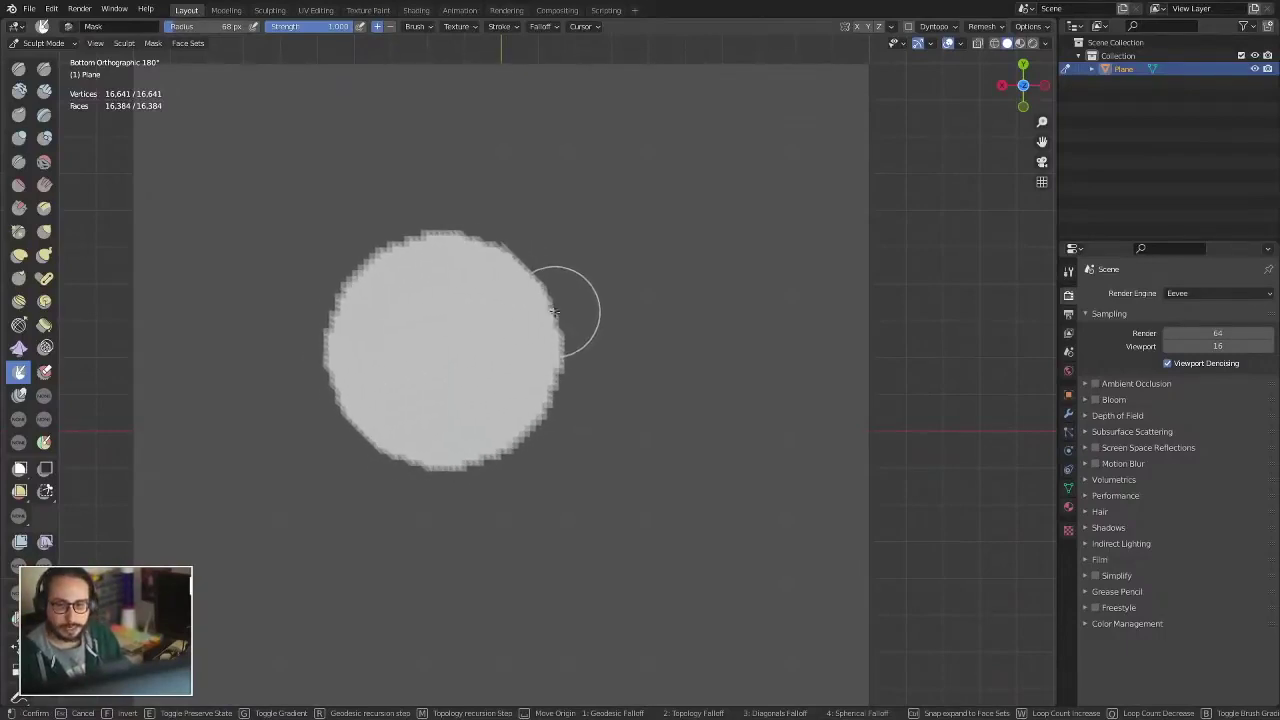
- Confirm the octagonal expand and add two more mask blobs beside it
left_click(555, 308)
key("shift+a")
left_click(645, 400)
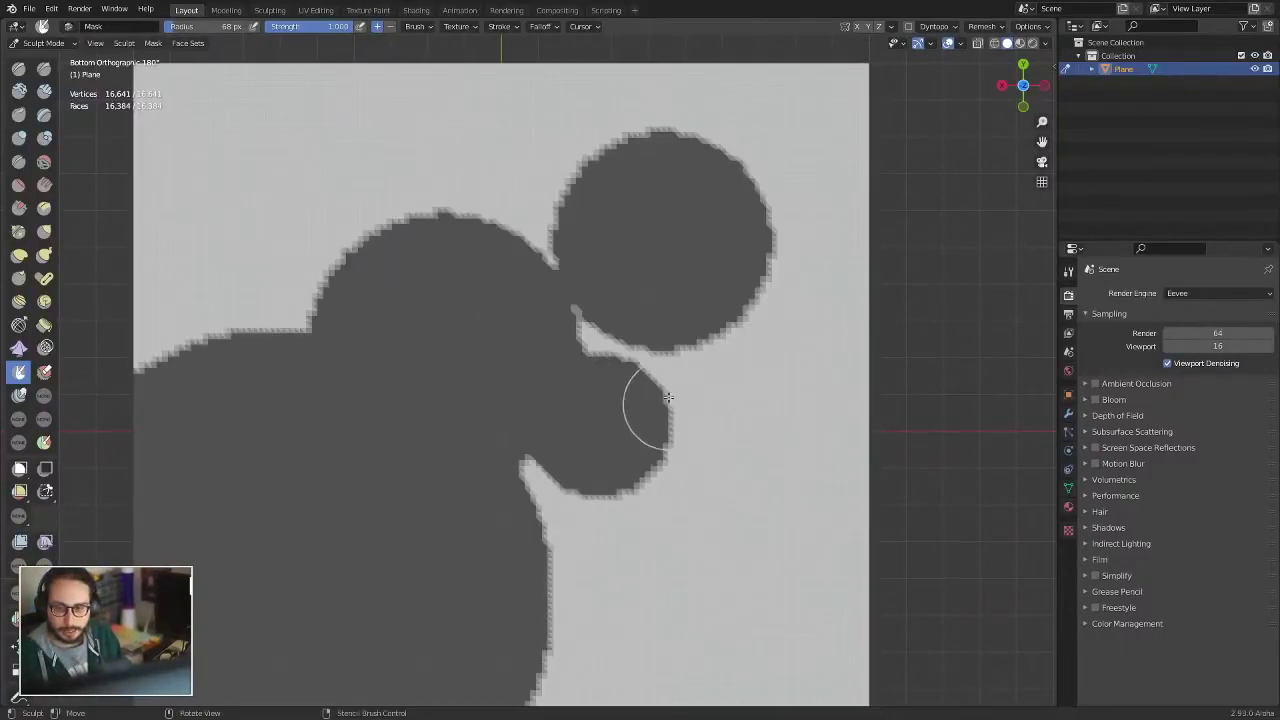
key("shift+a")
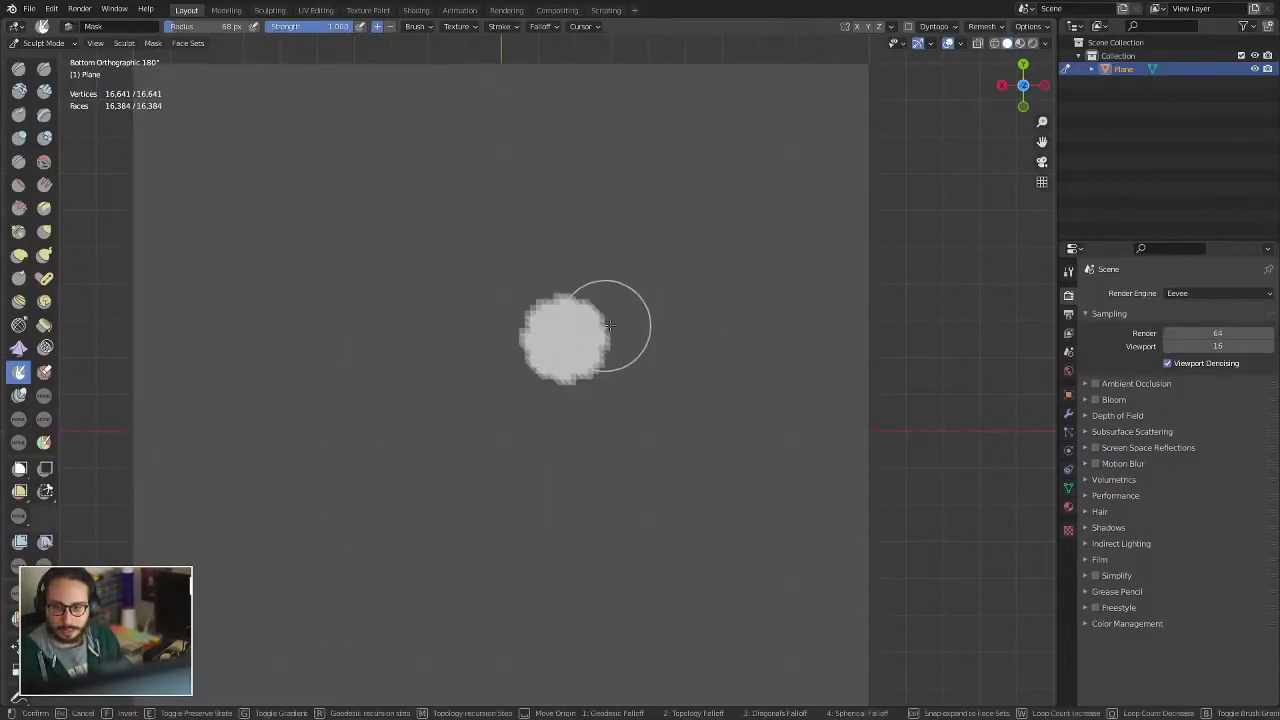
left_click(623, 314)
middle_click_drag(563, 446, 583, 313, "shift")
- Add two more small mask bumps around the shape with further expands
key("shift+a")
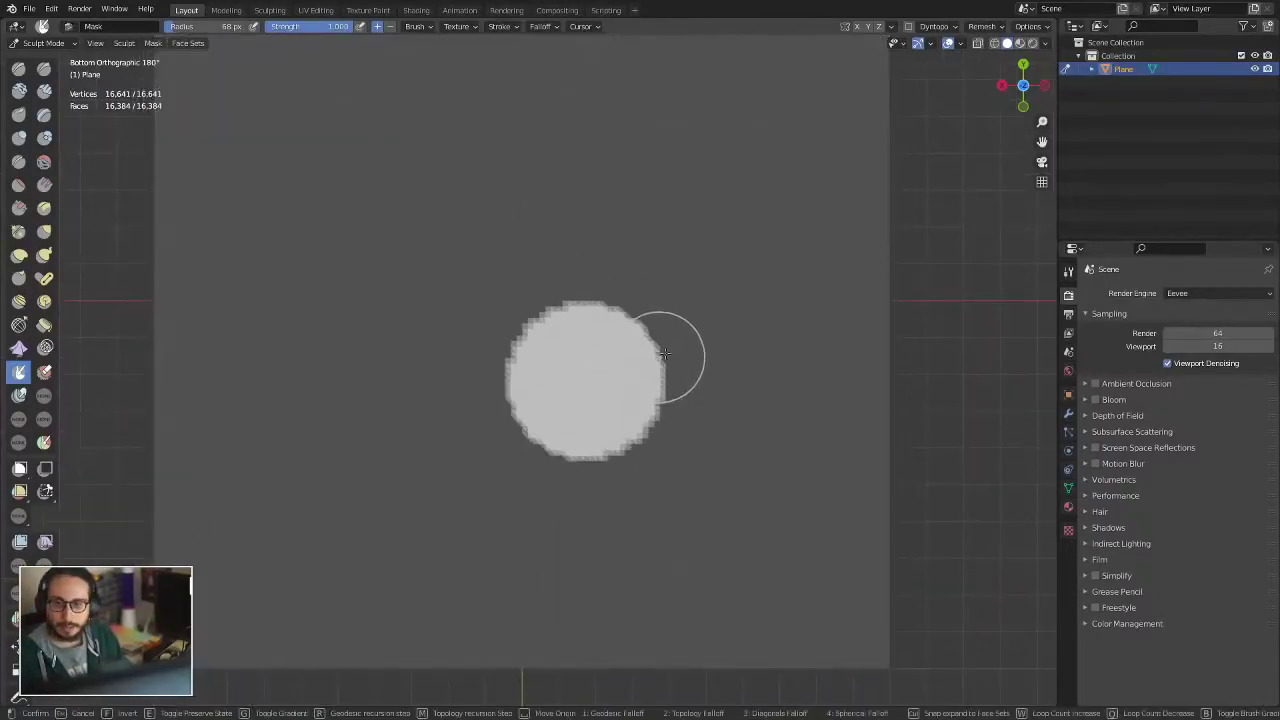
left_click(690, 350)
middle_click_drag(668, 348, 570, 326, "shift")
key("shift+a")
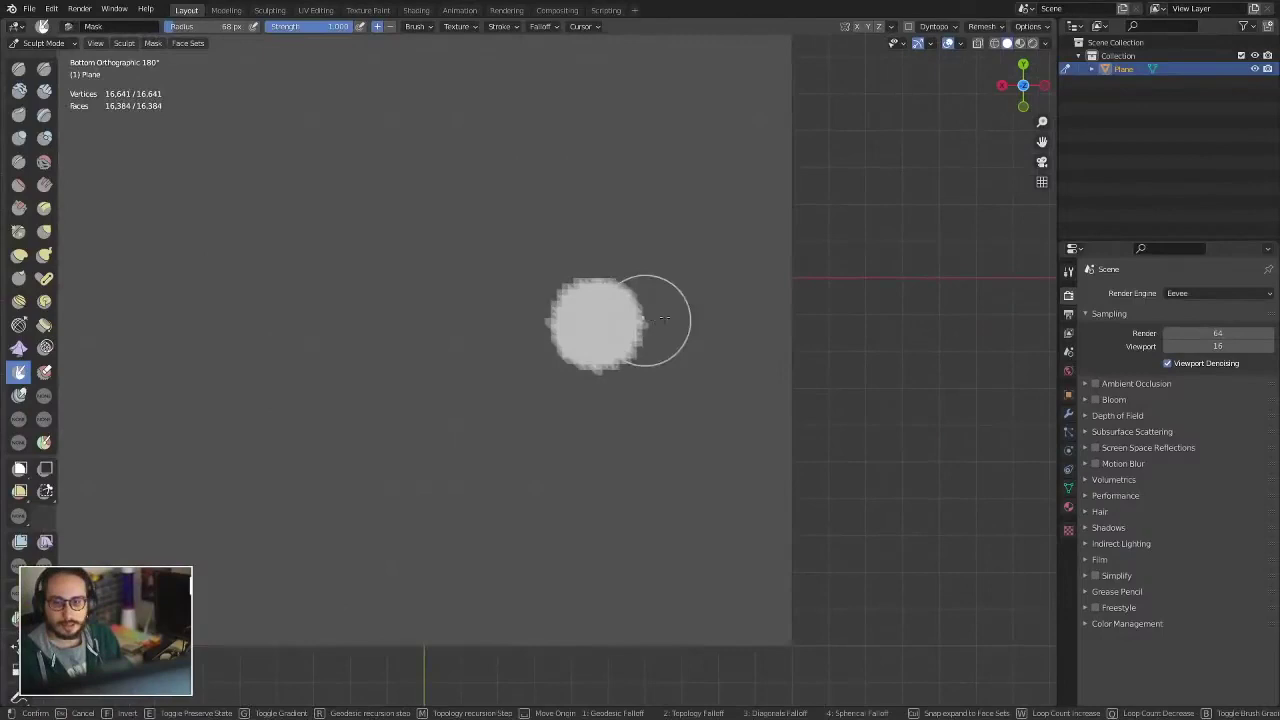
left_click(645, 312)
middle_click_drag(540, 400, 581, 520, "shift")
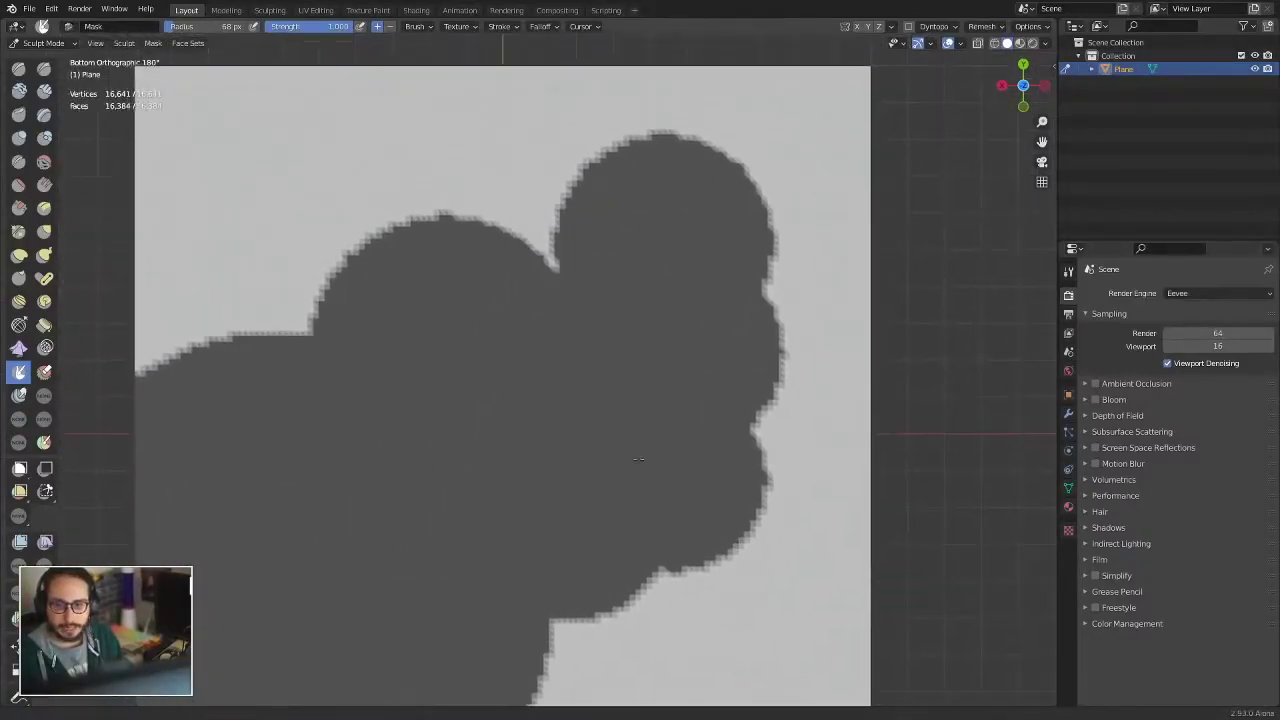
middle_click_drag(684, 527, 749, 357, "shift")
- Invert the mask from the A pie menu, then clear it with Alt+M
key("a")
left_click(177, 343)
mouse_move(547, 347)
middle_mouse_down("shift")
mouse_move(529, 497)
mouse_move(391, 366)
middle_mouse_up("shift")
key("alt+m")
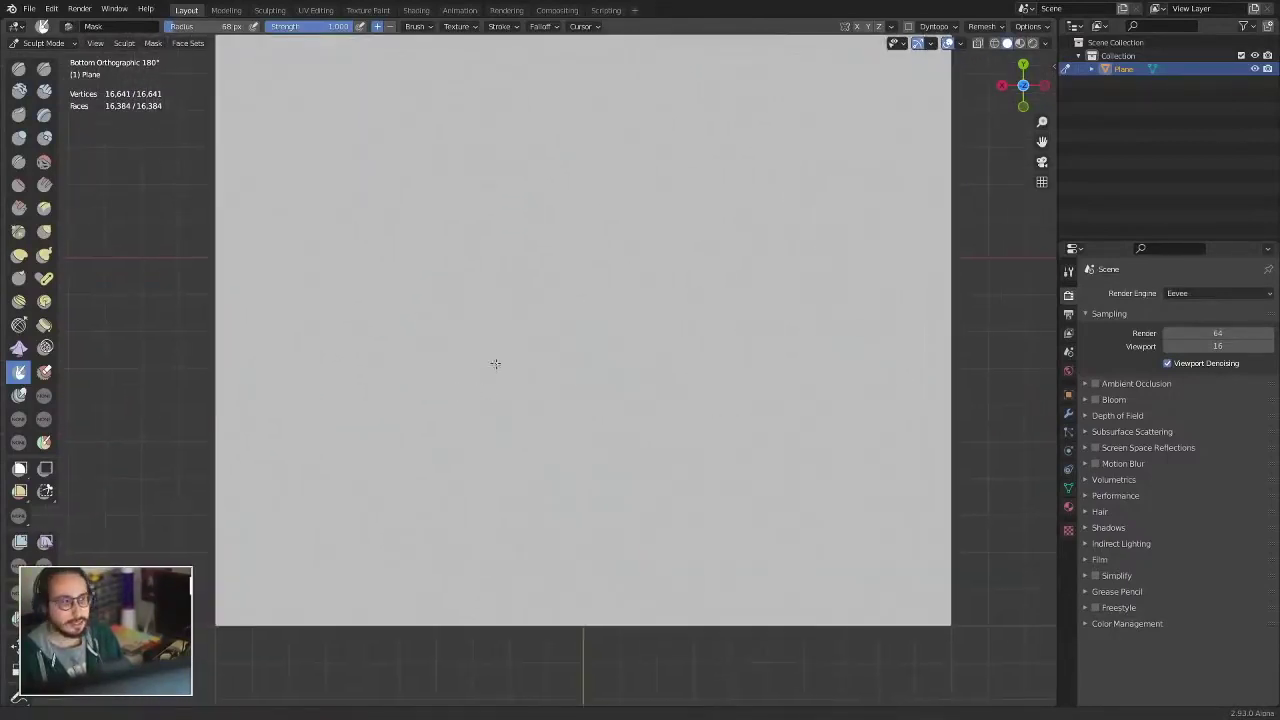
- Zoom into the plane's lower-left corner and expand a quarter-circle mask from it
scroll(513, 345, "up", 1)
middle_click_drag(513, 345, 556, 263, "shift")
scroll(556, 263, "up", 1)
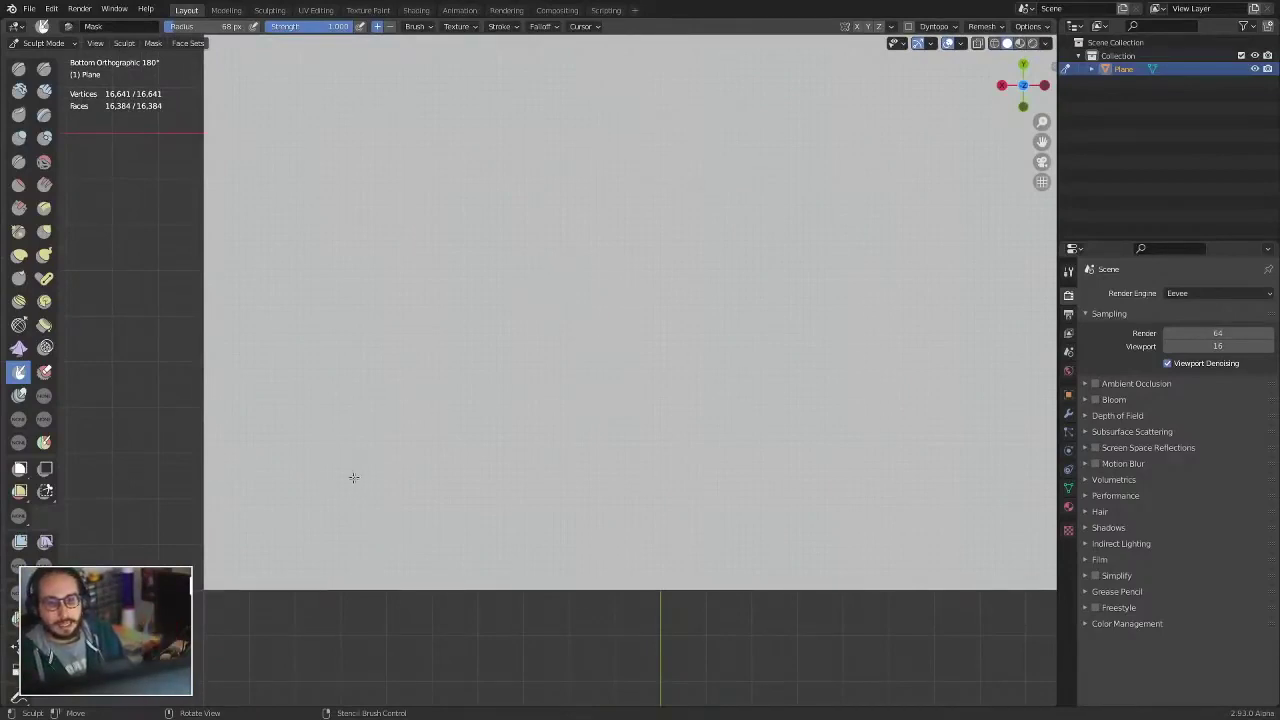
mouse_move(353, 478)
middle_mouse_down("shift")
mouse_move(389, 420)
mouse_move(383, 373)
middle_mouse_up("shift")
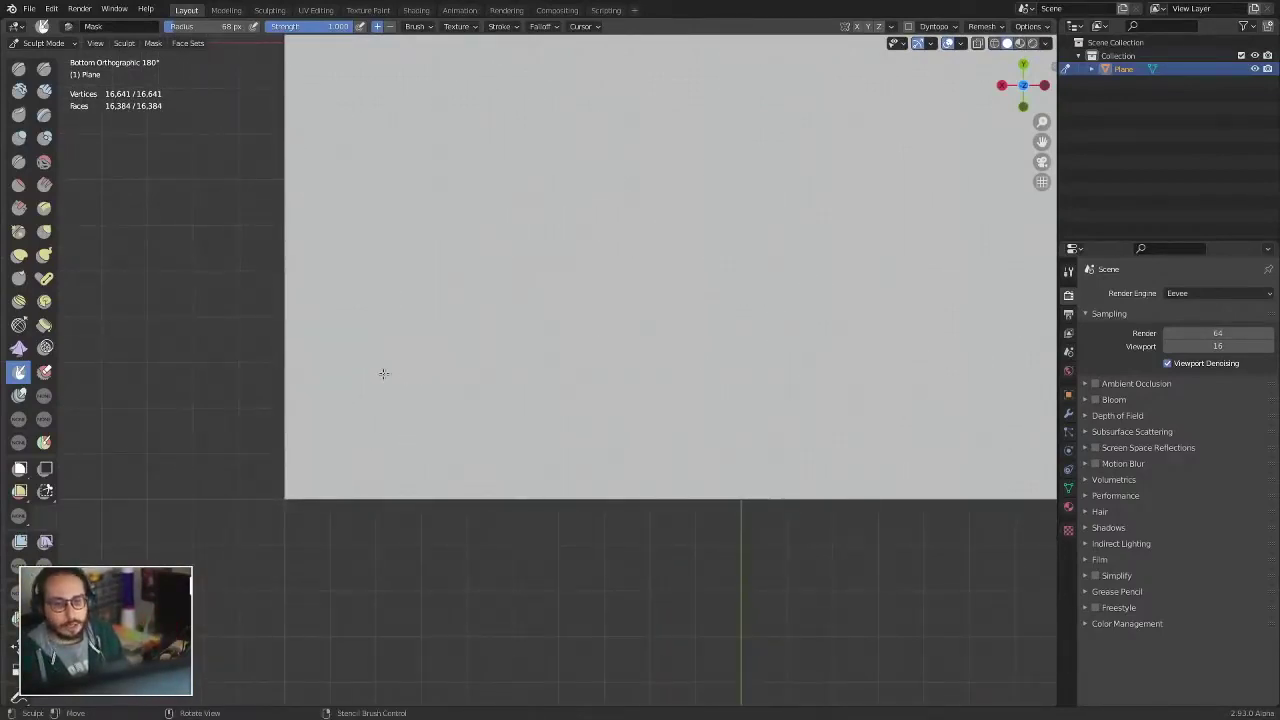
middle_click_drag(419, 444, 434, 414, "shift")
scroll(434, 414, "up", 1)
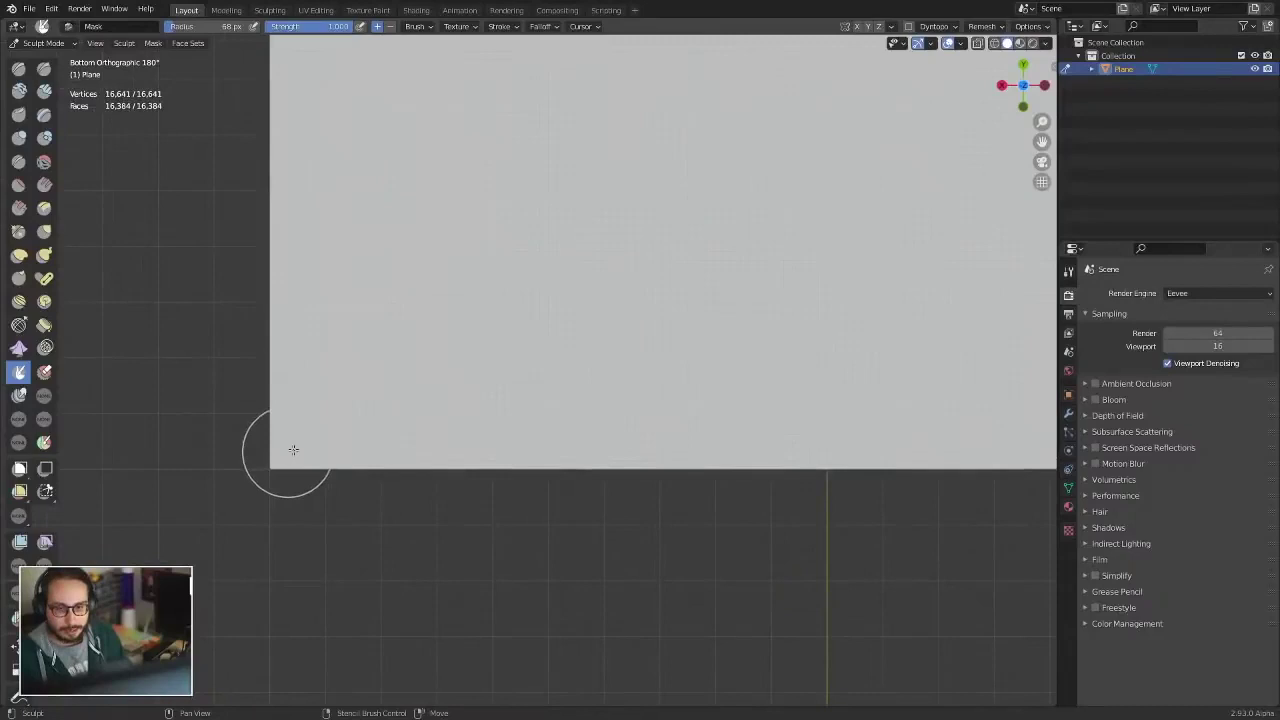
key("shift+a")
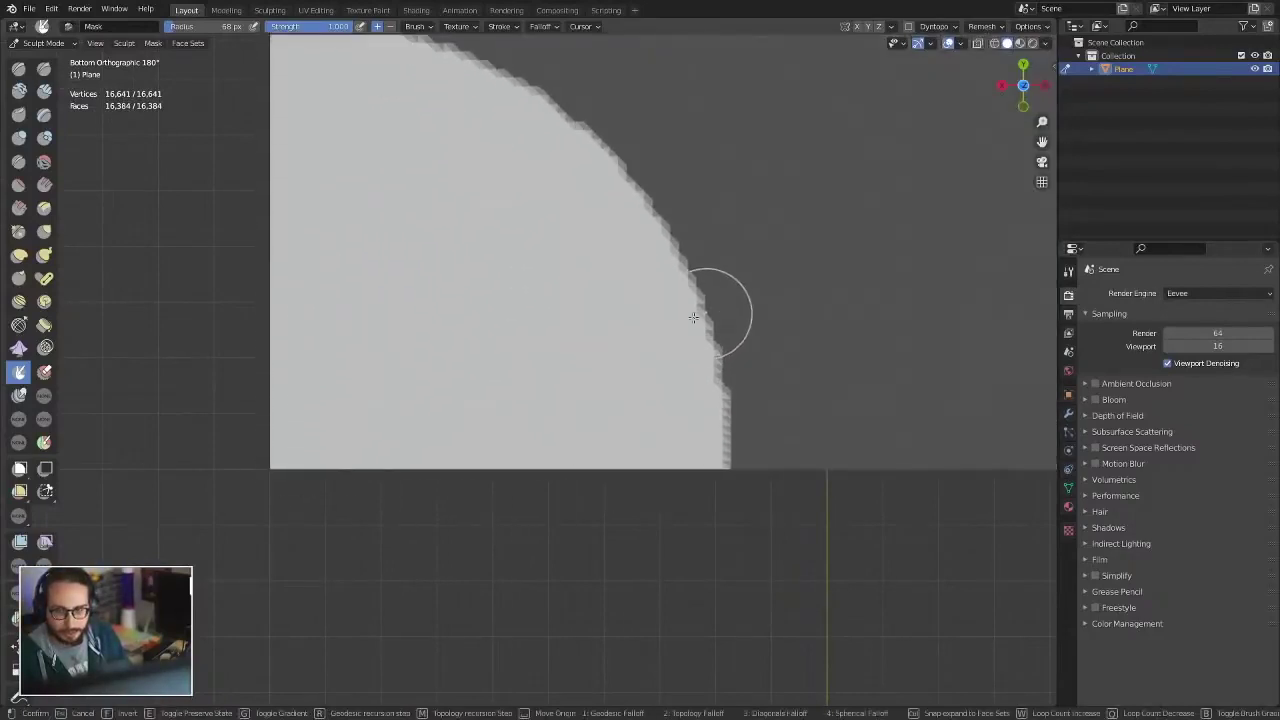
left_click(693, 317)
- Orbit around the plane to inspect the corner mask
middle_click_drag(383, 320, 402, 249, "shift")
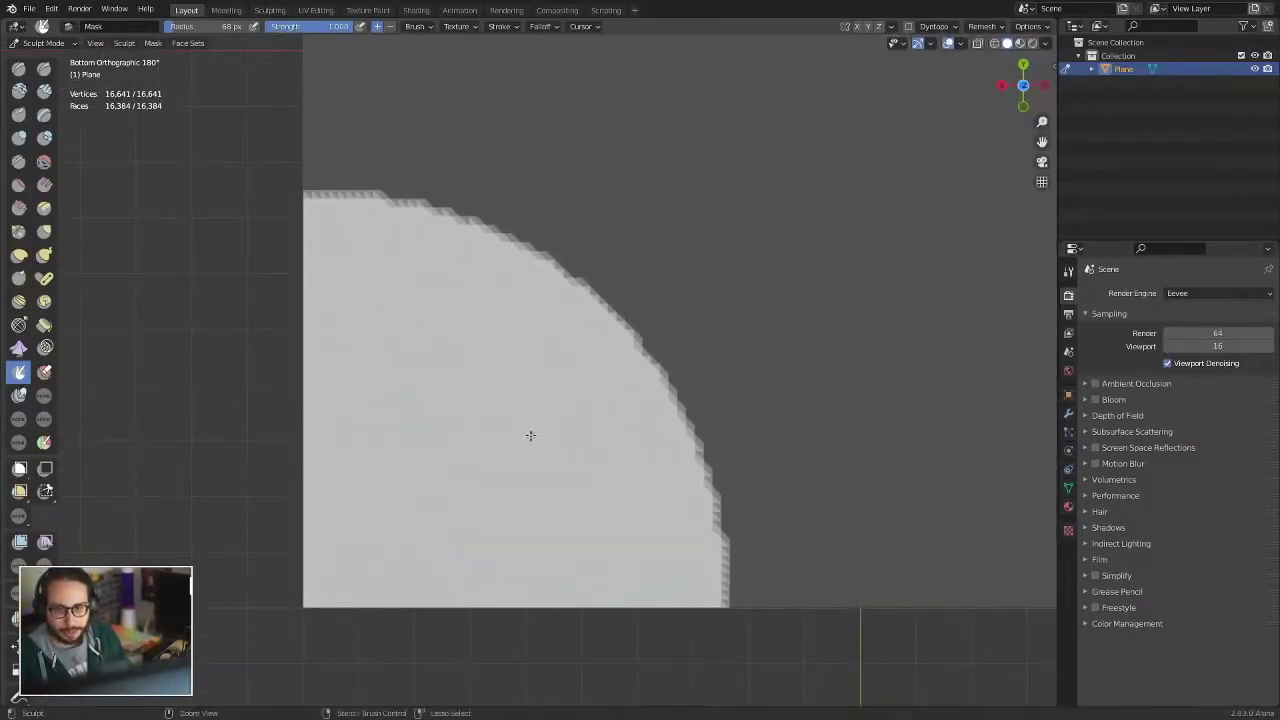
mouse_move(530, 435)
middle_mouse_down()
mouse_move(574, 417)
mouse_move(620, 334)
mouse_move(554, 423)
mouse_move(543, 349)
middle_mouse_up()
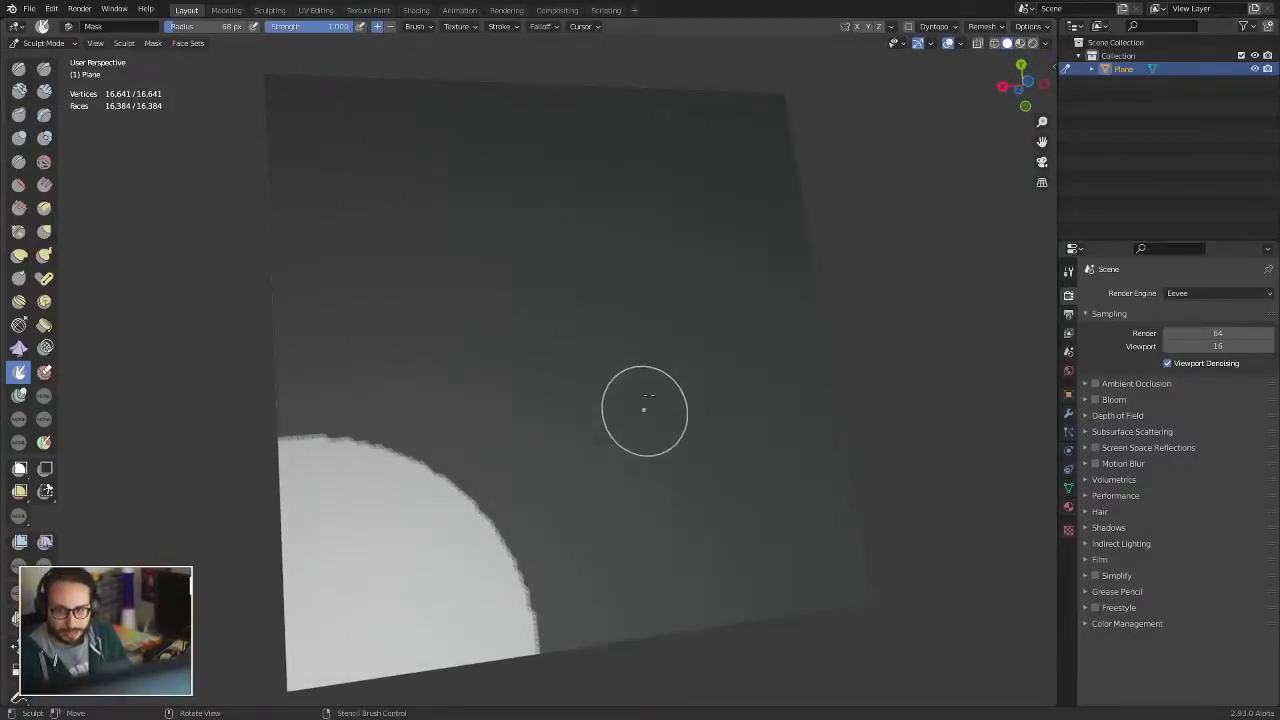
mouse_move(644, 409)
middle_mouse_down()
mouse_move(648, 243)
mouse_move(470, 417)
mouse_move(437, 402)
middle_mouse_up()
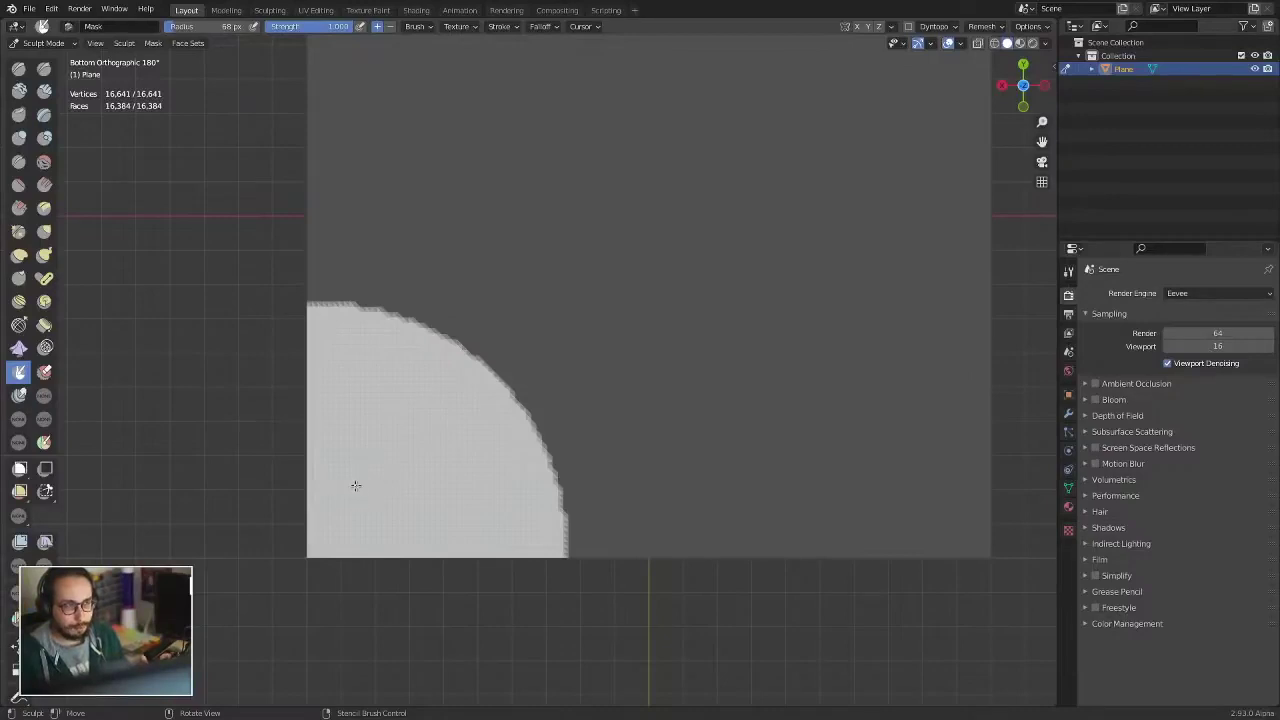
scroll(380, 470, "up", 2)
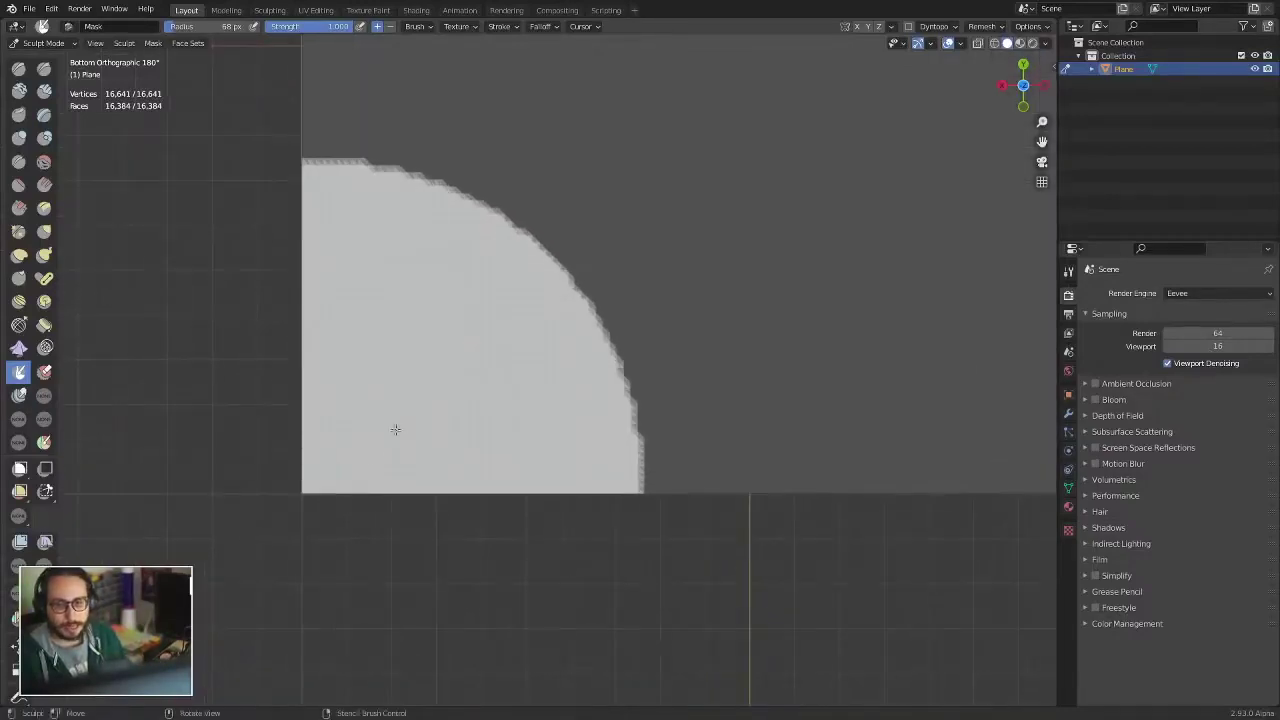
right_click_drag(394, 428, 487, 368, "shift")
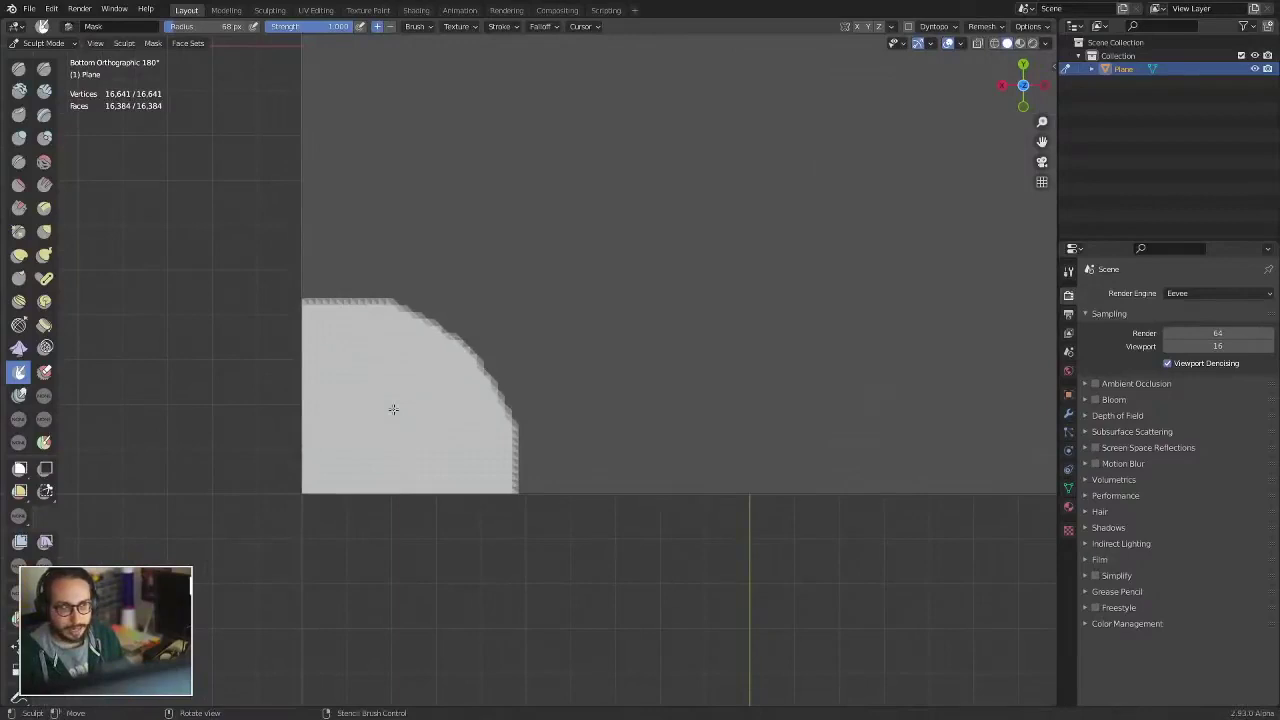
- Clear the mask with Alt+M and bring the whole plane back into view
key("alt+m")
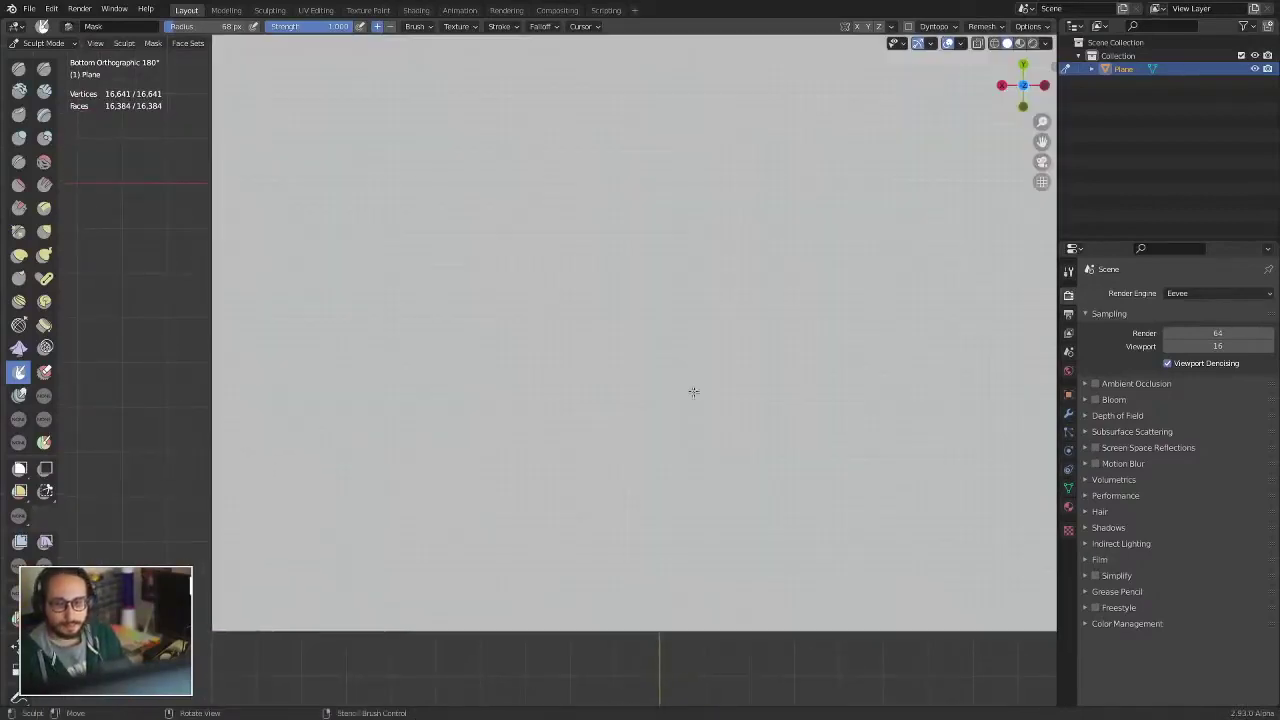
scroll(600, 420, "down", 4)
mouse_move(486, 471)
middle_mouse_down("shift")
mouse_move(505, 433)
mouse_move(473, 394)
middle_mouse_up("shift")
scroll(486, 437, "down", 1)
scroll(451, 443, "up", 1)
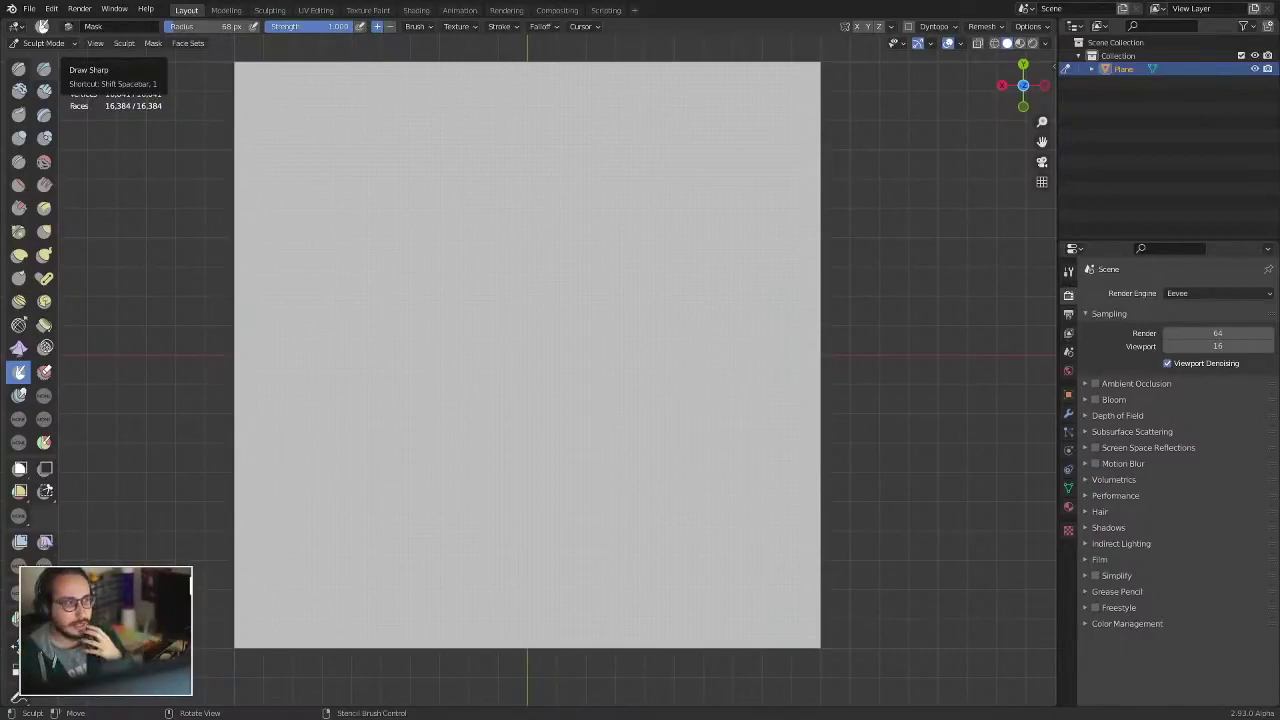
- Open the File menu to load another demo file
left_click(30, 9)
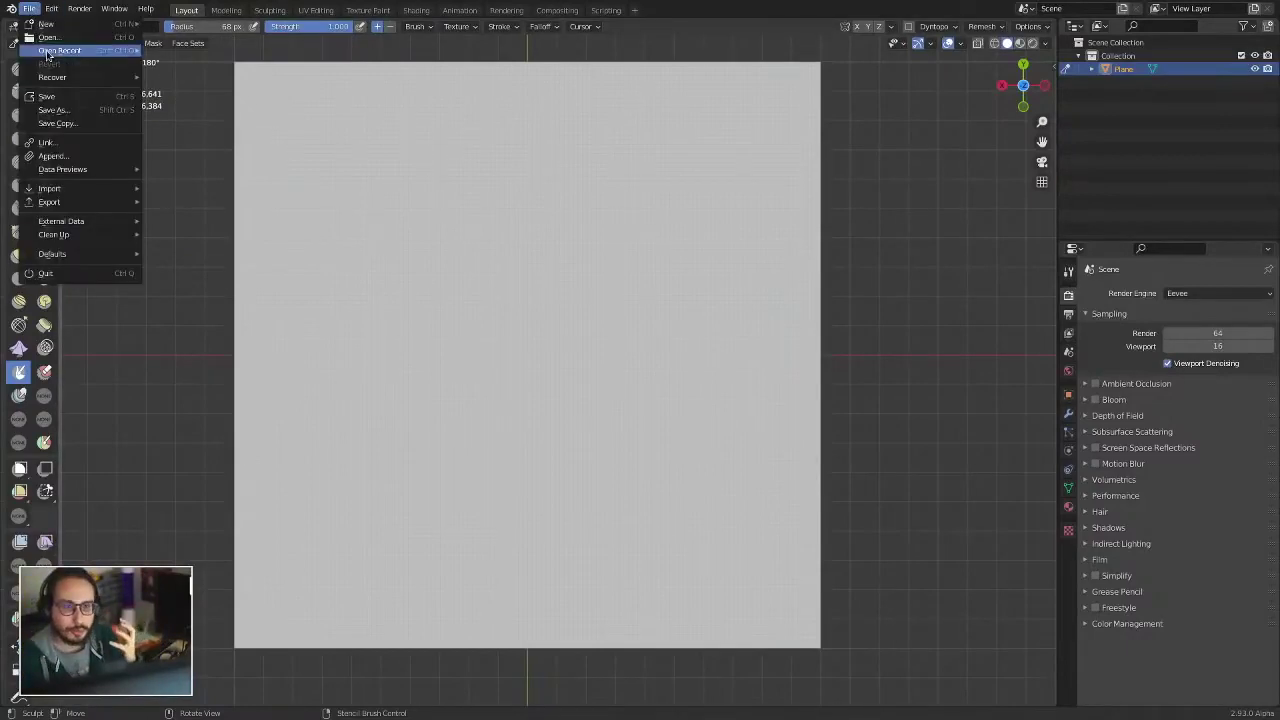
- Discard changes and open falloff_demo.blend, then browse the Expand folder's demo files again
left_click(91, 39)
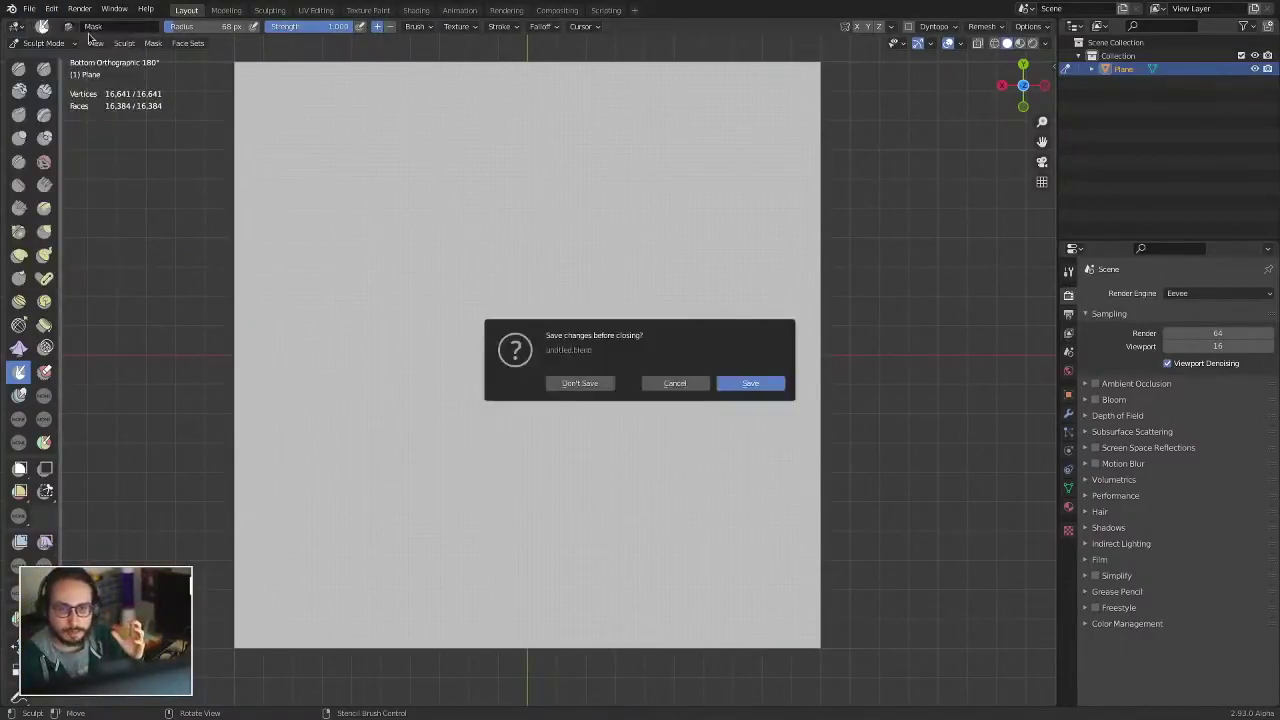
left_click(577, 384)
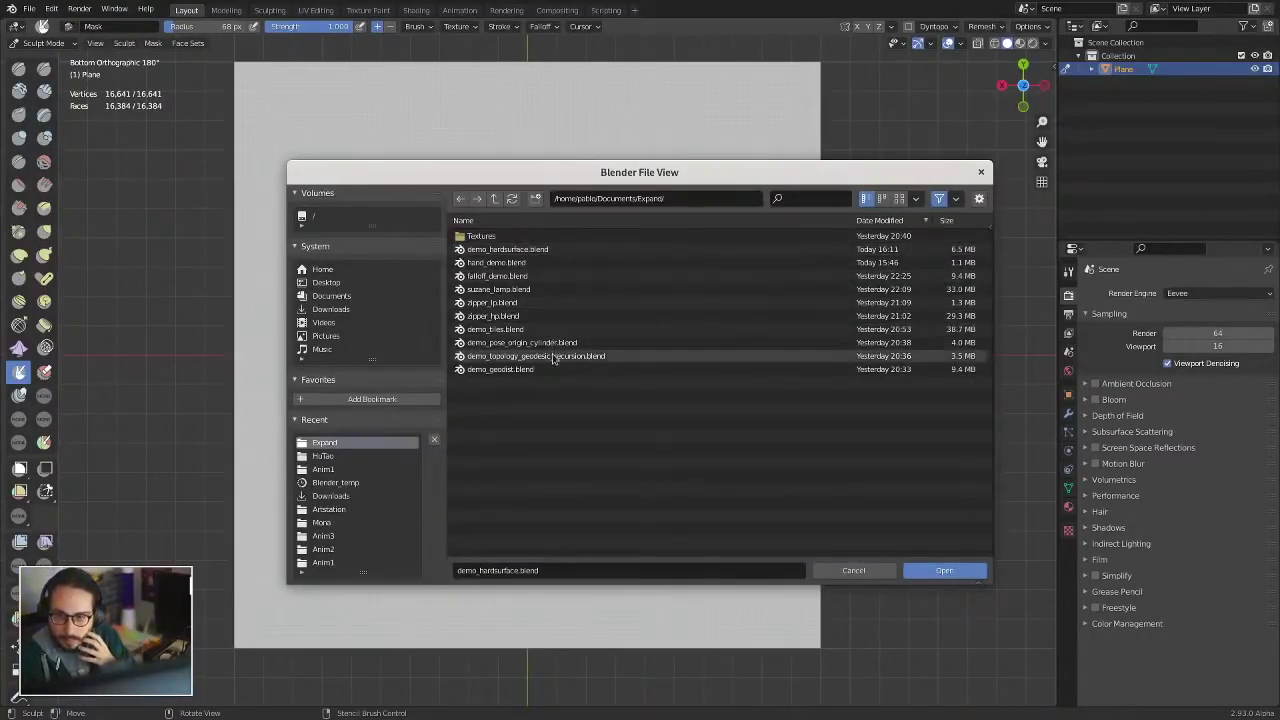
left_click(522, 278)
double_click(522, 278)
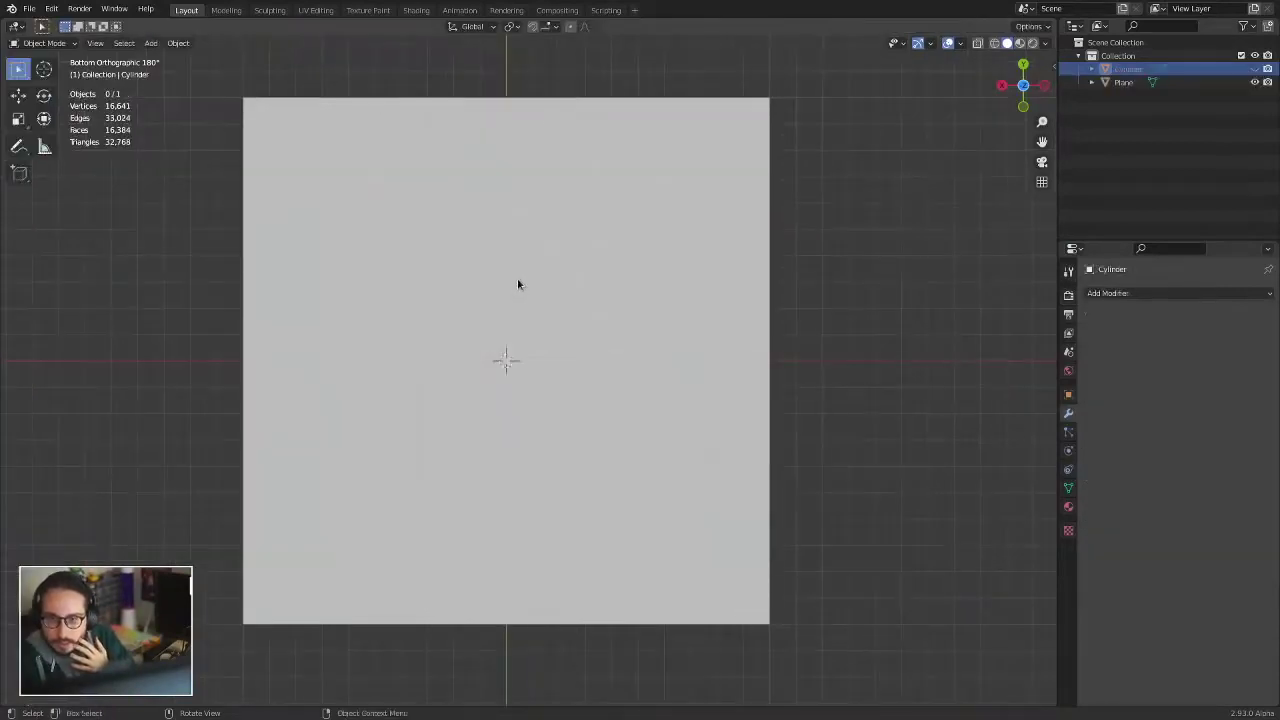
left_click(29, 8)
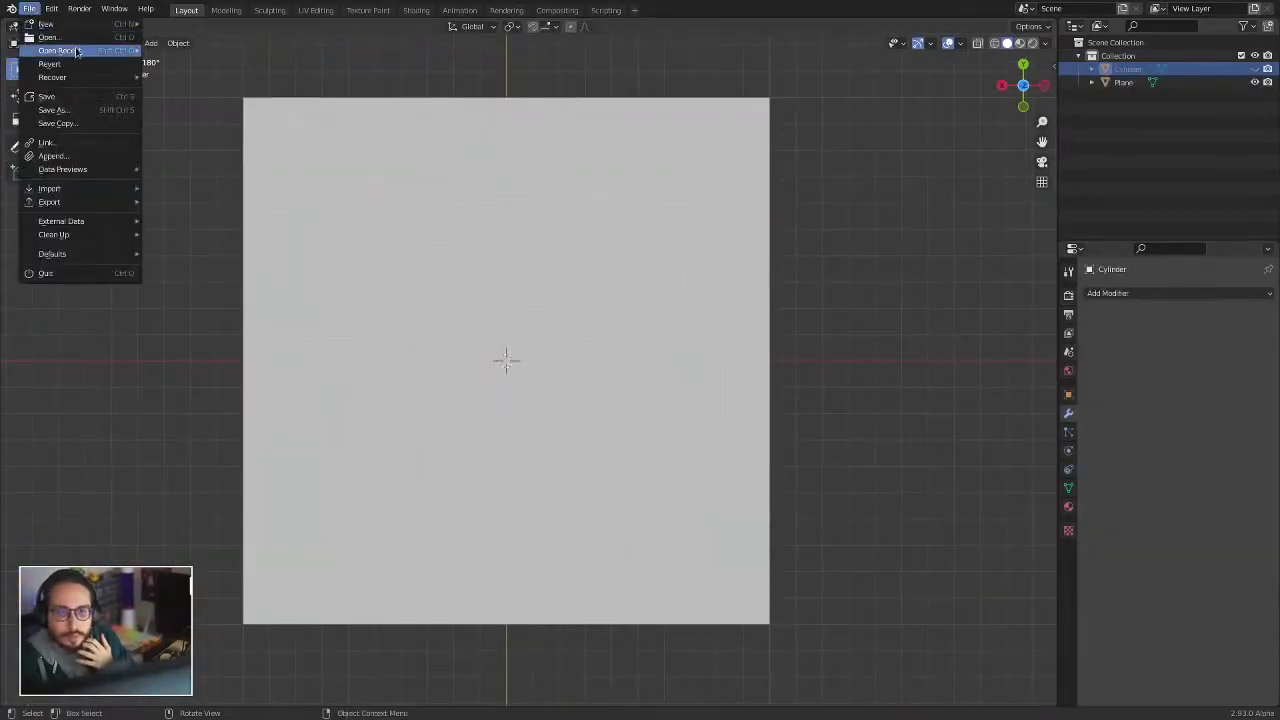
left_click(98, 37)
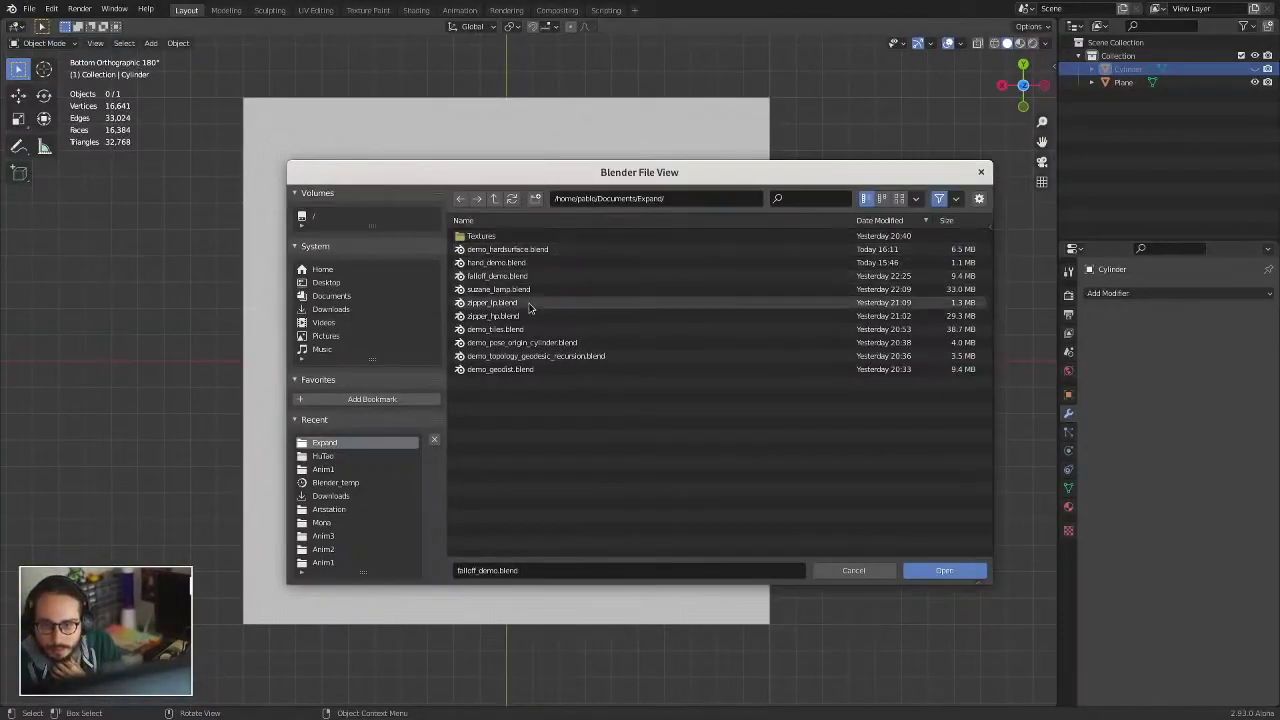
- Open demo_geodist.blend and orbit around the bent strip
left_click(549, 370)
double_click(549, 370)
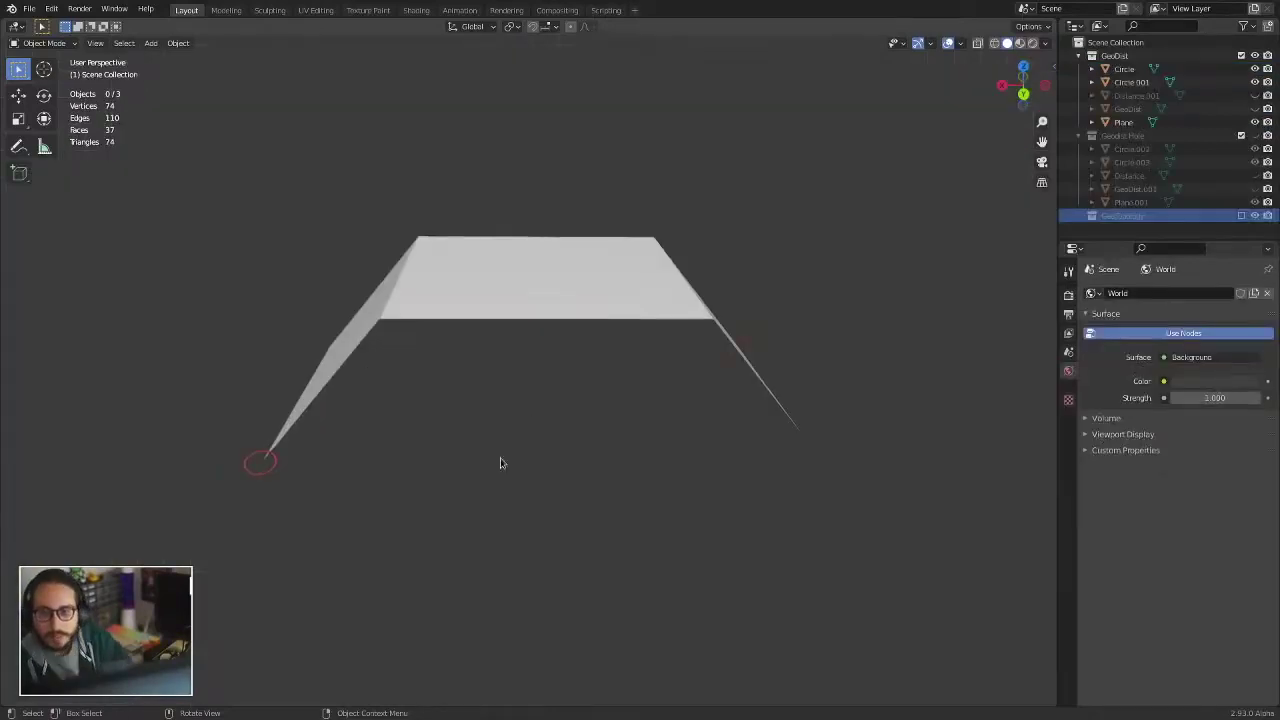
mouse_move(501, 421)
middle_mouse_down()
mouse_move(400, 411)
mouse_move(520, 426)
mouse_move(449, 394)
mouse_move(457, 263)
mouse_move(434, 449)
mouse_move(540, 434)
mouse_move(628, 480)
mouse_move(304, 218)
middle_mouse_up()
mouse_move(407, 384)
middle_mouse_down()
mouse_move(450, 330)
mouse_move(500, 343)
mouse_move(466, 394)
mouse_move(511, 312)
mouse_move(420, 303)
middle_mouse_up()
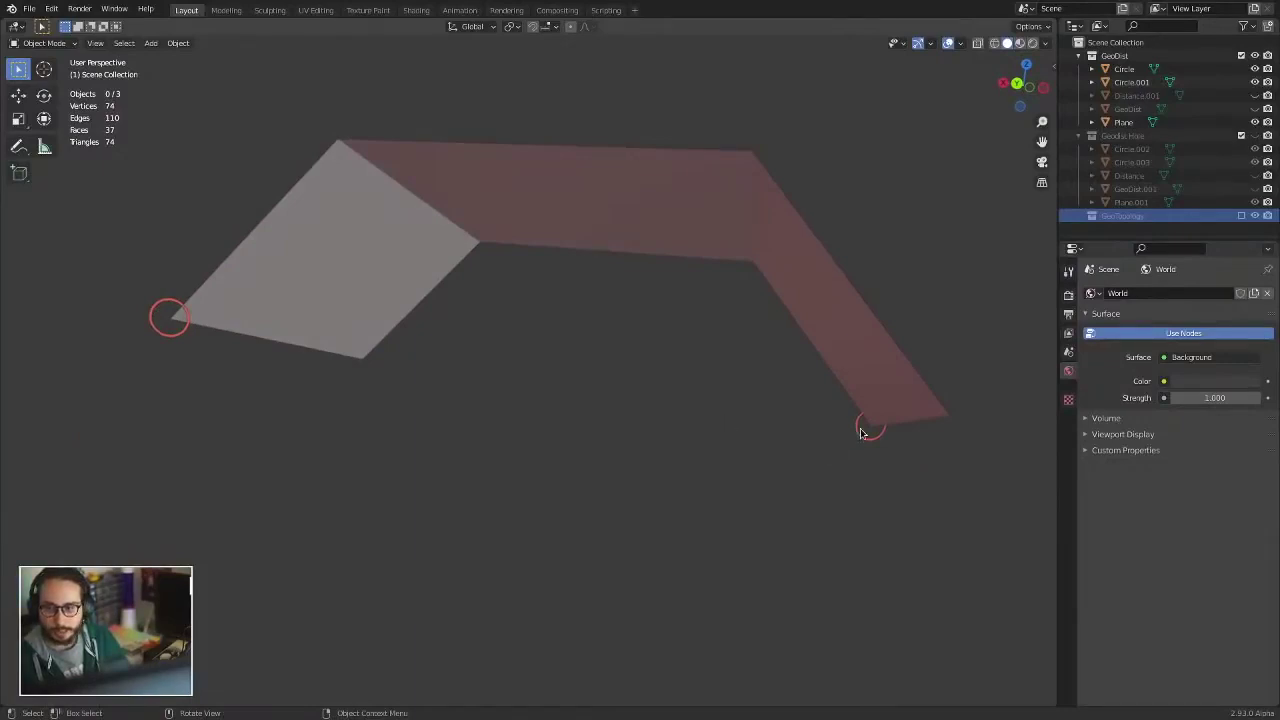
mouse_move(862, 432)
middle_mouse_down()
mouse_move(777, 329)
mouse_move(720, 354)
mouse_move(447, 392)
middle_mouse_up()
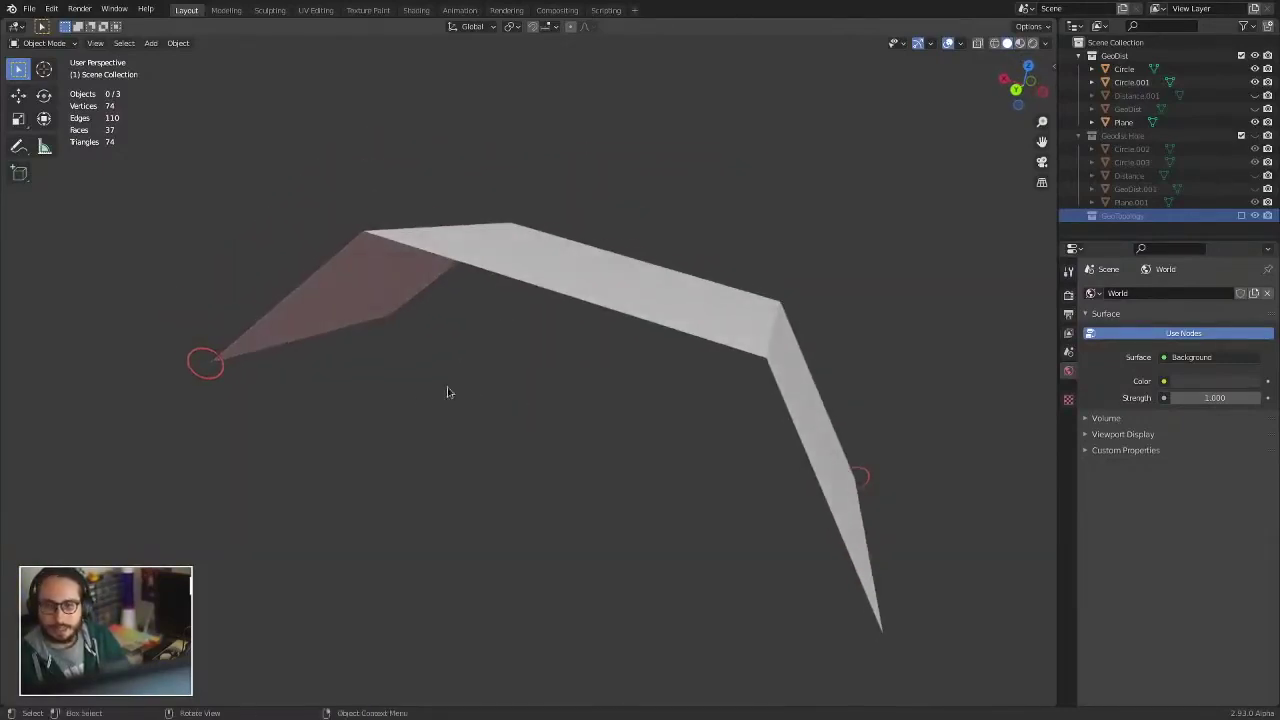
mouse_move(760, 349)
middle_mouse_down()
mouse_move(831, 306)
mouse_move(751, 291)
middle_mouse_up()
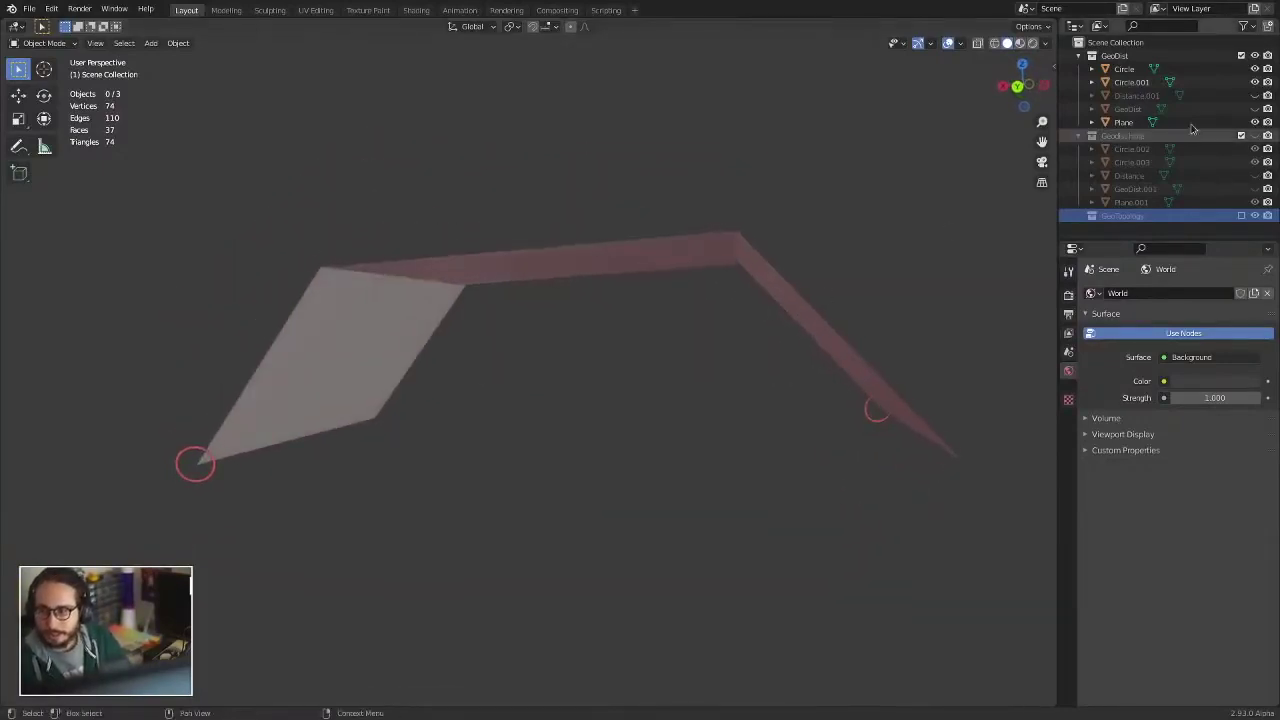
- Show Distance.001, follow the geodesic curve around the folded shape, then hide GeoDist
left_click(1254, 95)
mouse_move(749, 237)
middle_mouse_down()
mouse_move(540, 277)
mouse_move(400, 330)
mouse_move(213, 375)
middle_mouse_up()
mouse_move(600, 382)
middle_mouse_down()
mouse_move(634, 283)
mouse_move(600, 397)
middle_mouse_up()
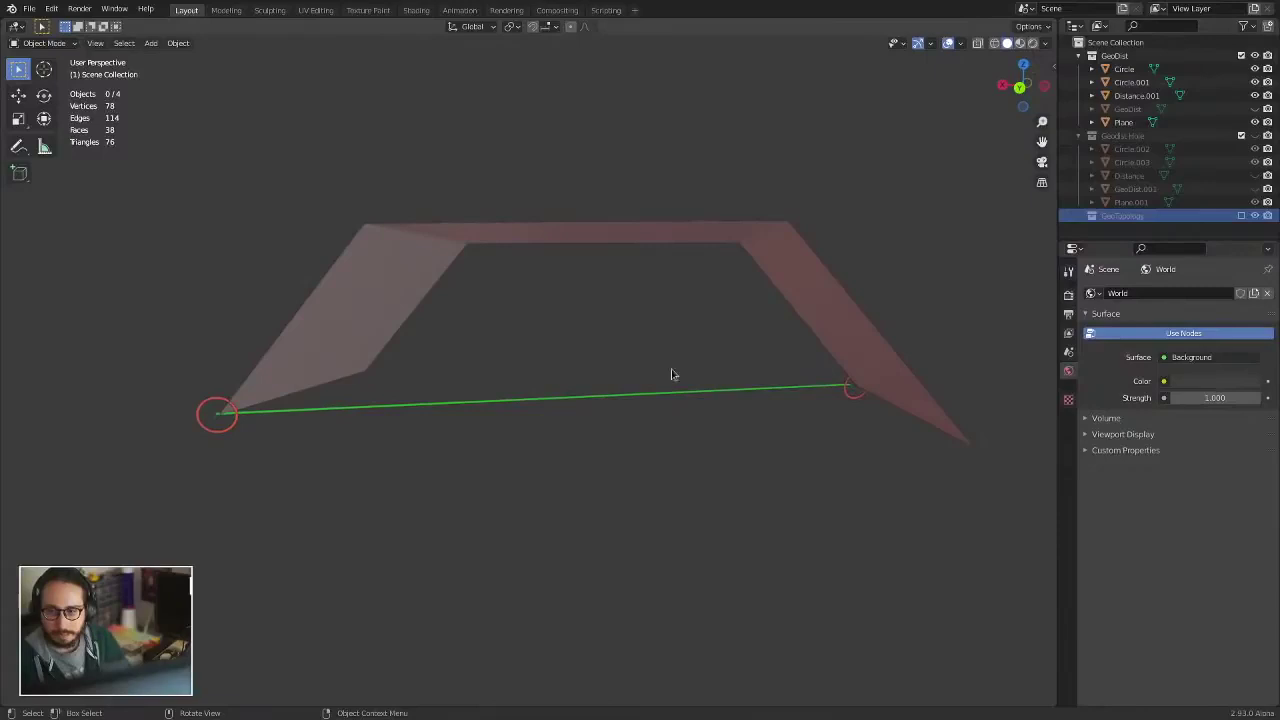
mouse_move(656, 312)
middle_mouse_down()
mouse_move(640, 480)
mouse_move(580, 400)
mouse_move(506, 412)
middle_mouse_up()
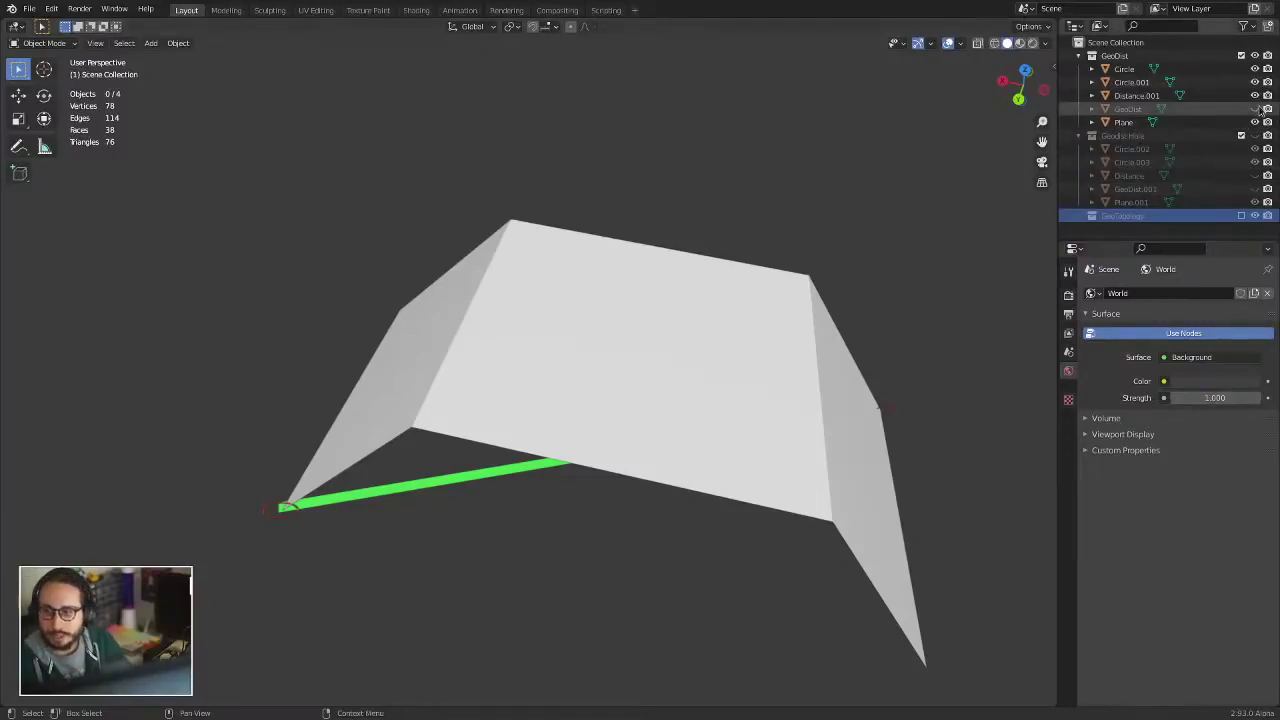
mouse_move(748, 220)
middle_mouse_down()
mouse_move(592, 378)
mouse_move(255, 428)
middle_mouse_up()
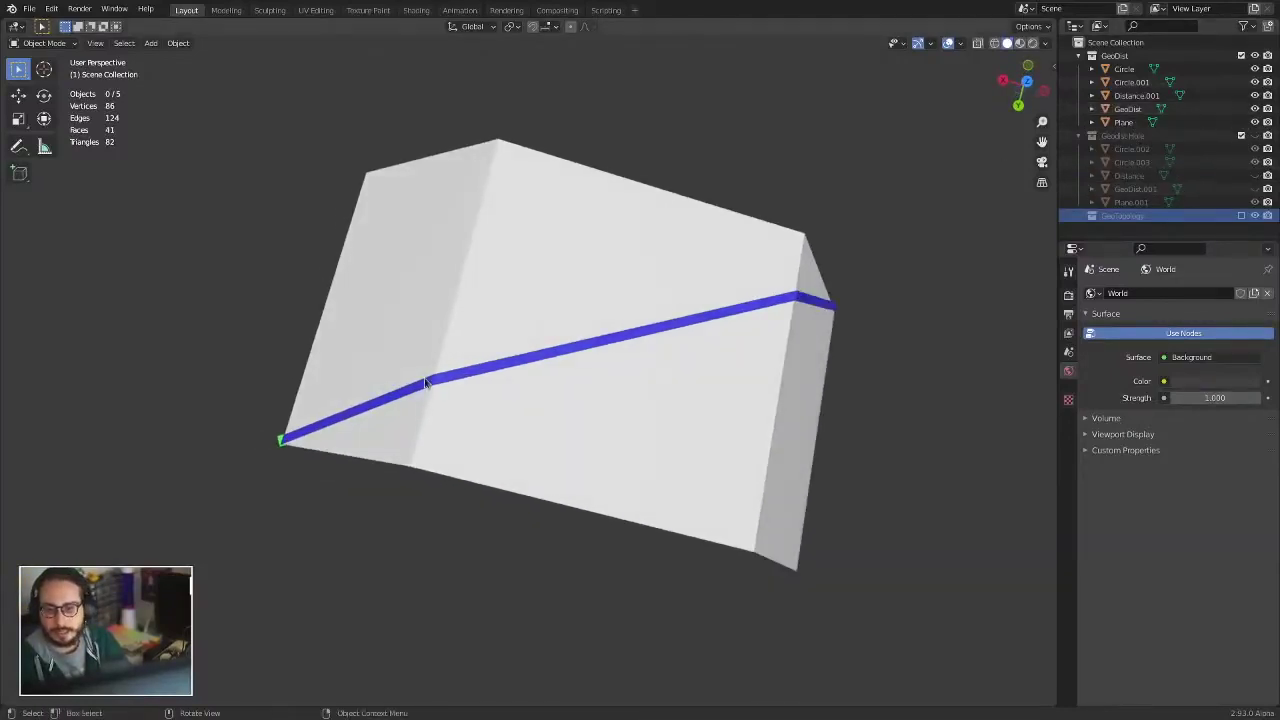
mouse_move(425, 383)
middle_mouse_down()
mouse_move(489, 323)
mouse_move(337, 354)
mouse_move(846, 240)
middle_mouse_up()
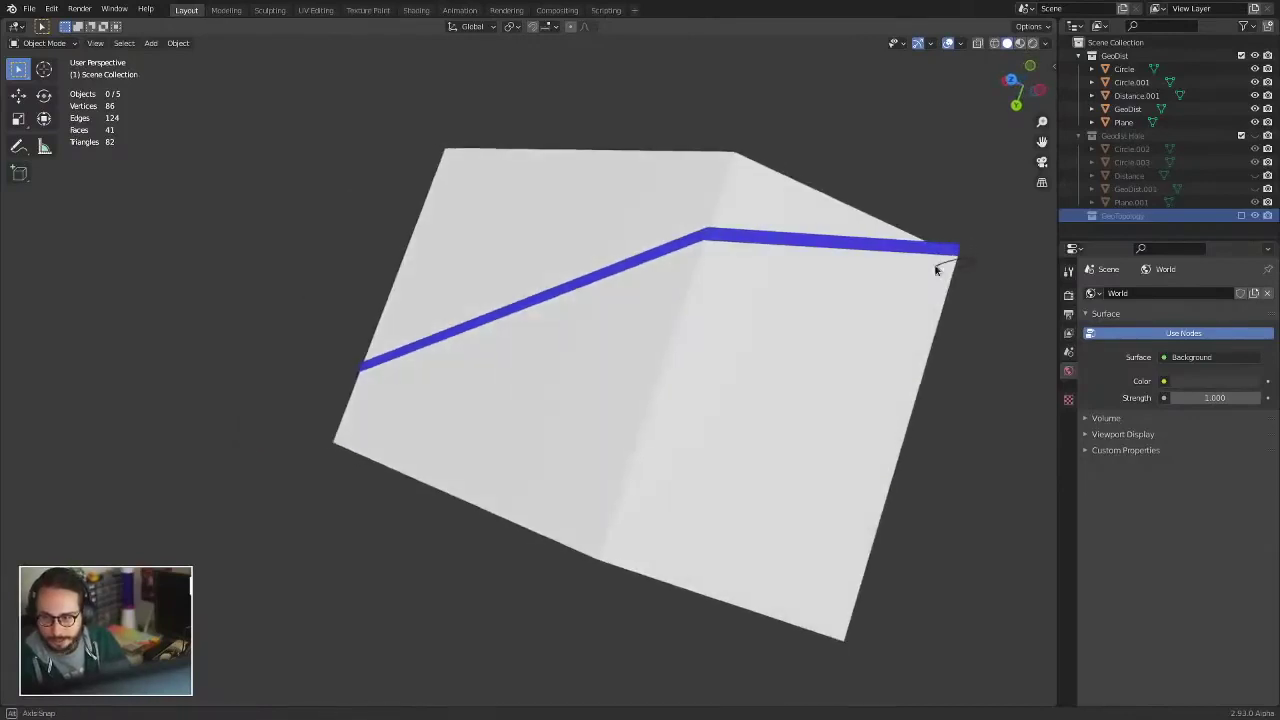
mouse_move(937, 270)
middle_mouse_down()
mouse_move(823, 317)
mouse_move(803, 417)
mouse_move(771, 449)
mouse_move(624, 371)
middle_mouse_up()
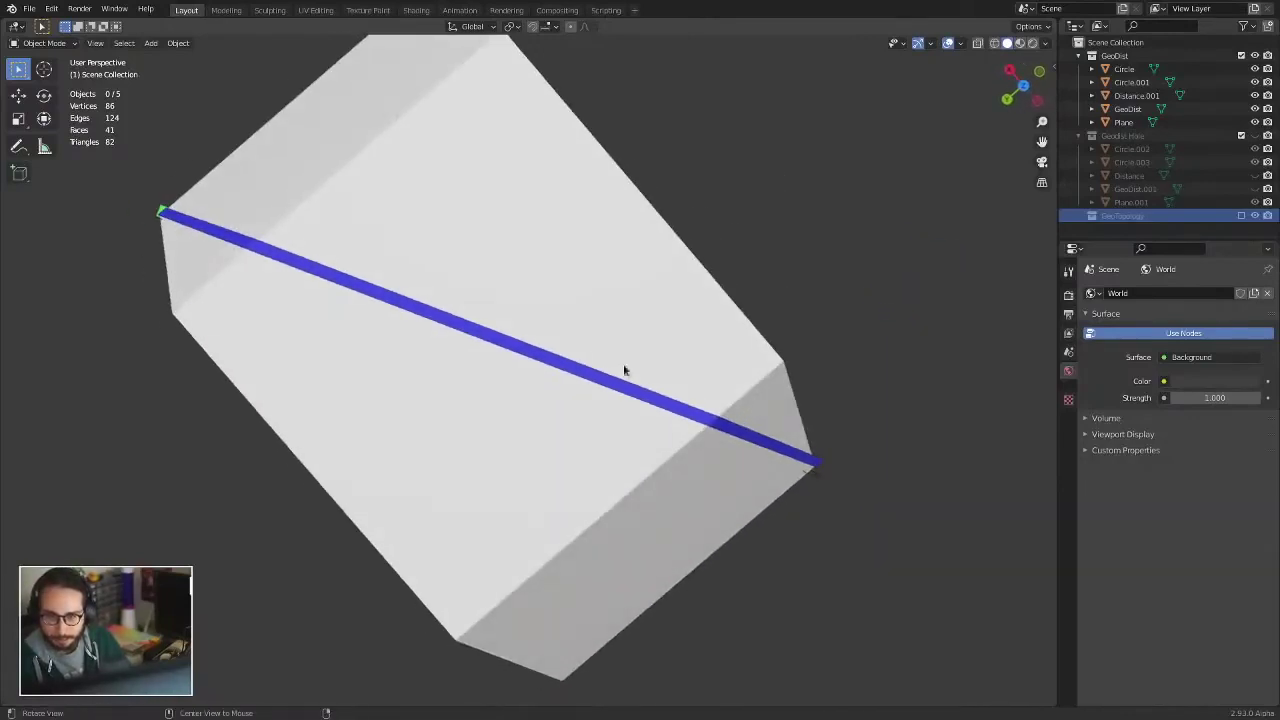
mouse_move(458, 325)
middle_mouse_down()
mouse_move(786, 437)
mouse_move(191, 208)
middle_mouse_up()
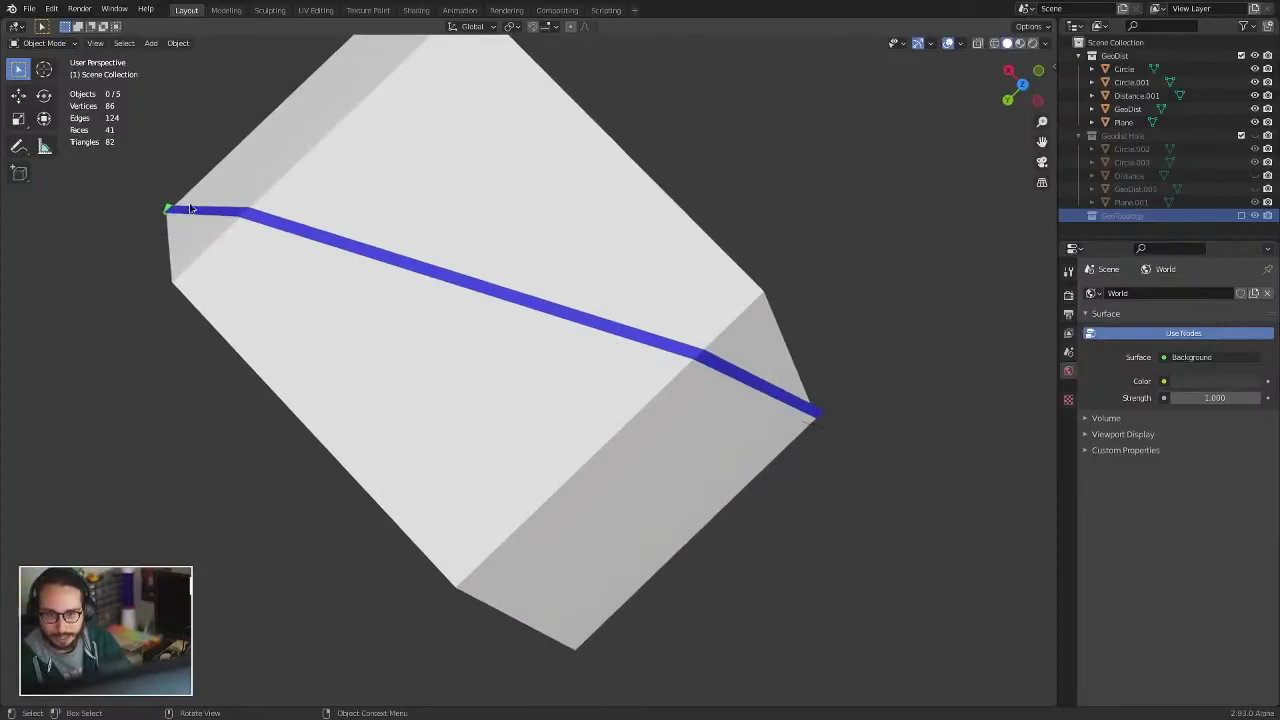
mouse_move(614, 343)
middle_mouse_down()
mouse_move(717, 331)
mouse_move(657, 414)
mouse_move(729, 294)
mouse_move(592, 322)
middle_mouse_up()
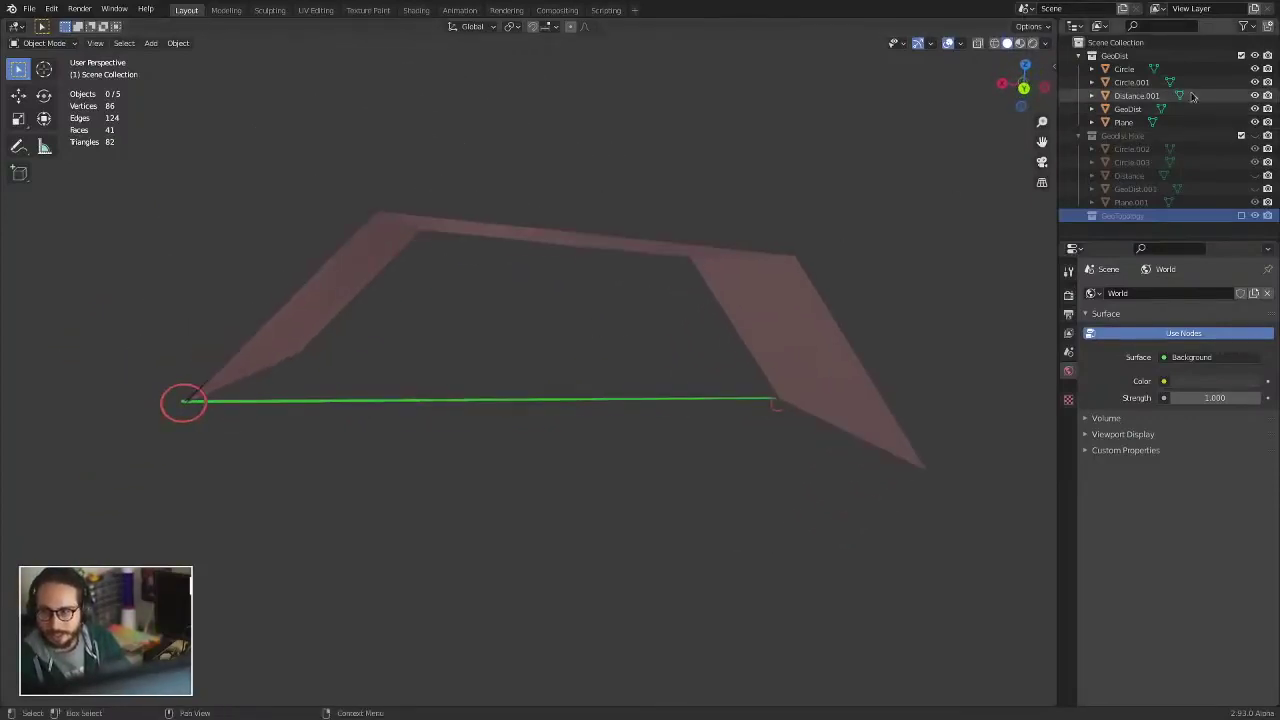
left_click(1256, 56)
- Show the Geodesic Hole collection and zoom into a top view of the holed plane
left_click(1255, 135)
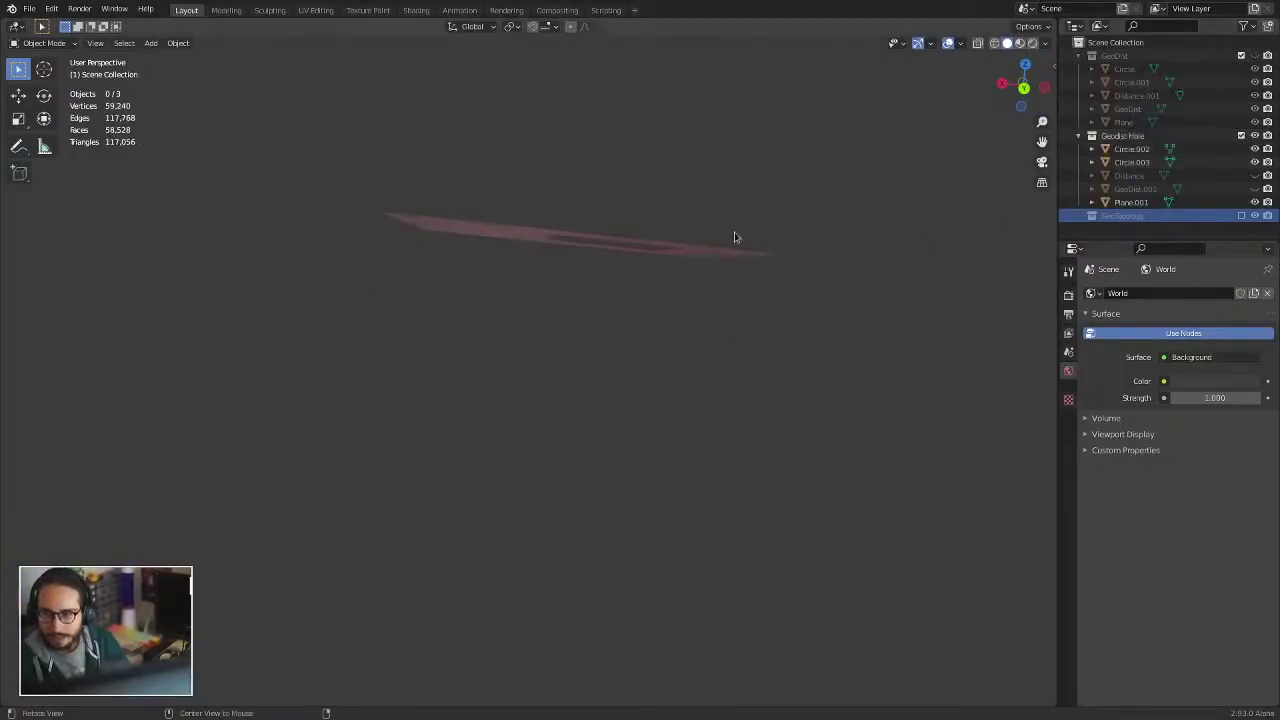
key("KP_7")
scroll(695, 289, "up", 4)
middle_click_drag(714, 266, 634, 280, "shift")
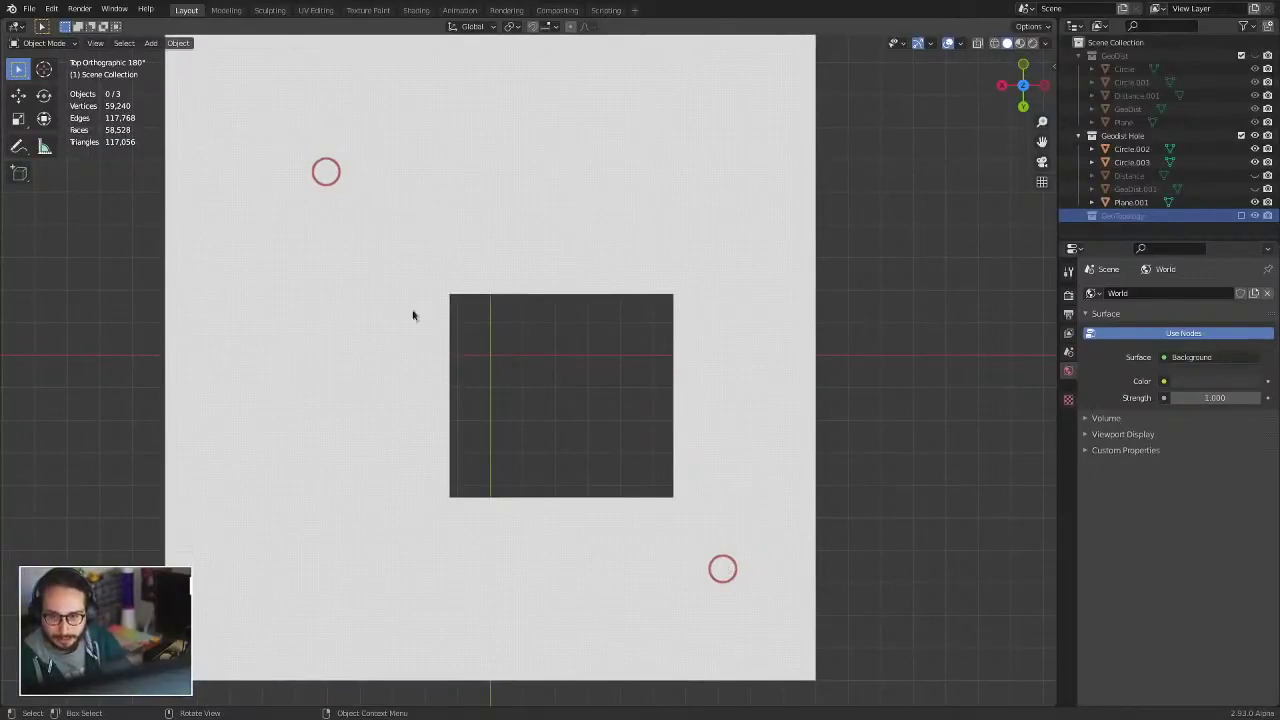
scroll(577, 373, "up", 1)
scroll(614, 343, "up", 1)
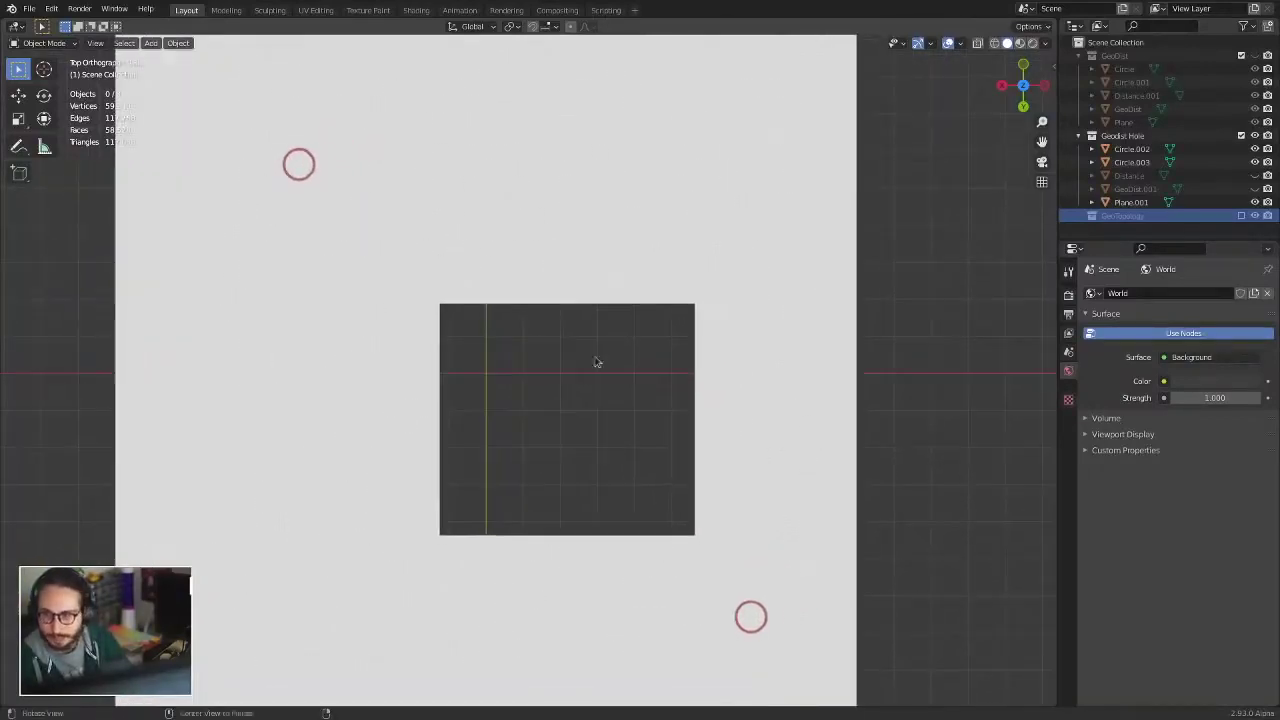
- Toggle the GeoDist.001 geodesic path off and back on around the hole
left_click(1255, 188)
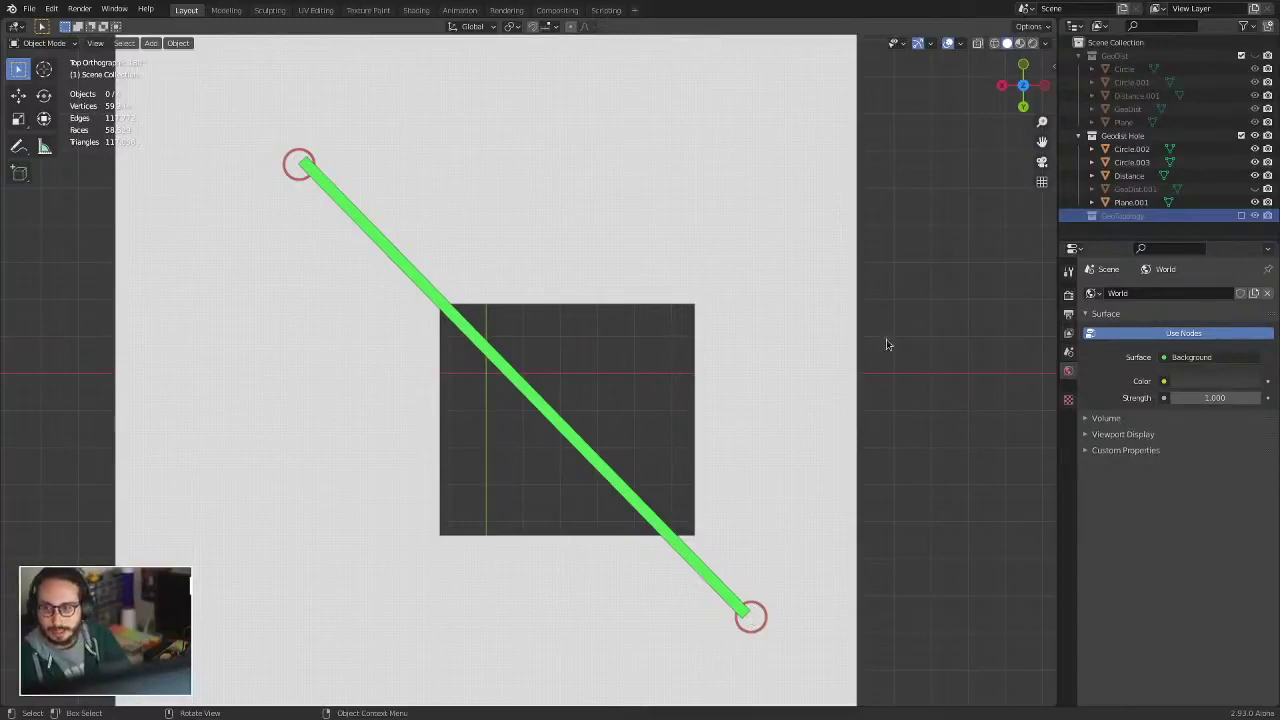
middle_click_drag(689, 318, 617, 288, "shift")
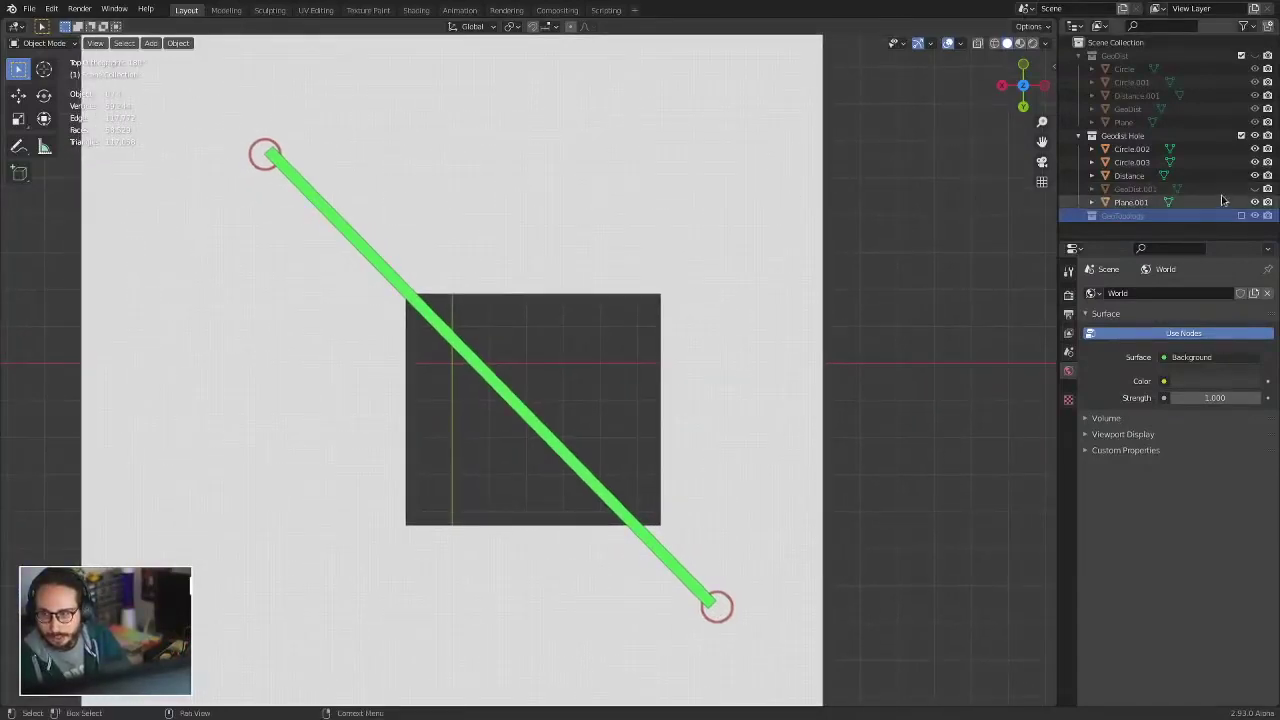
left_click(1255, 188)
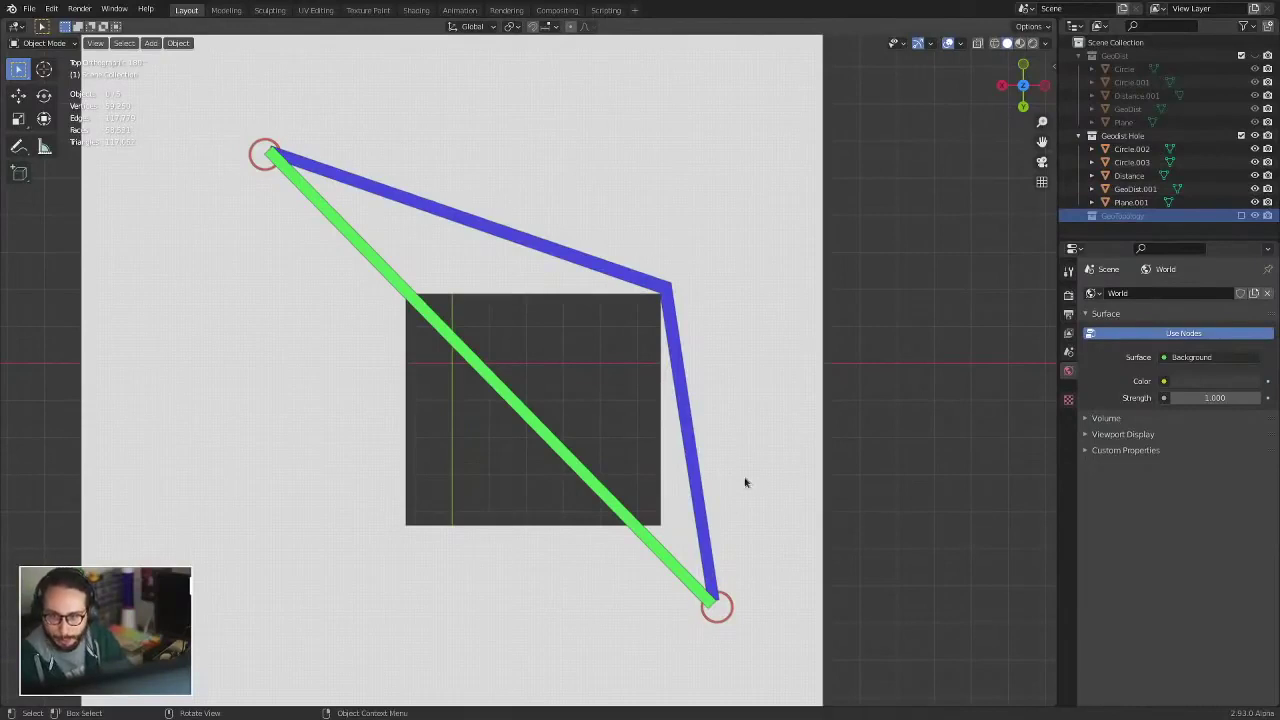
- Sculpt the holed plane and expand a mask from its lower-right marker around the hole
key("ctrl+Tab")
left_click(229, 290)
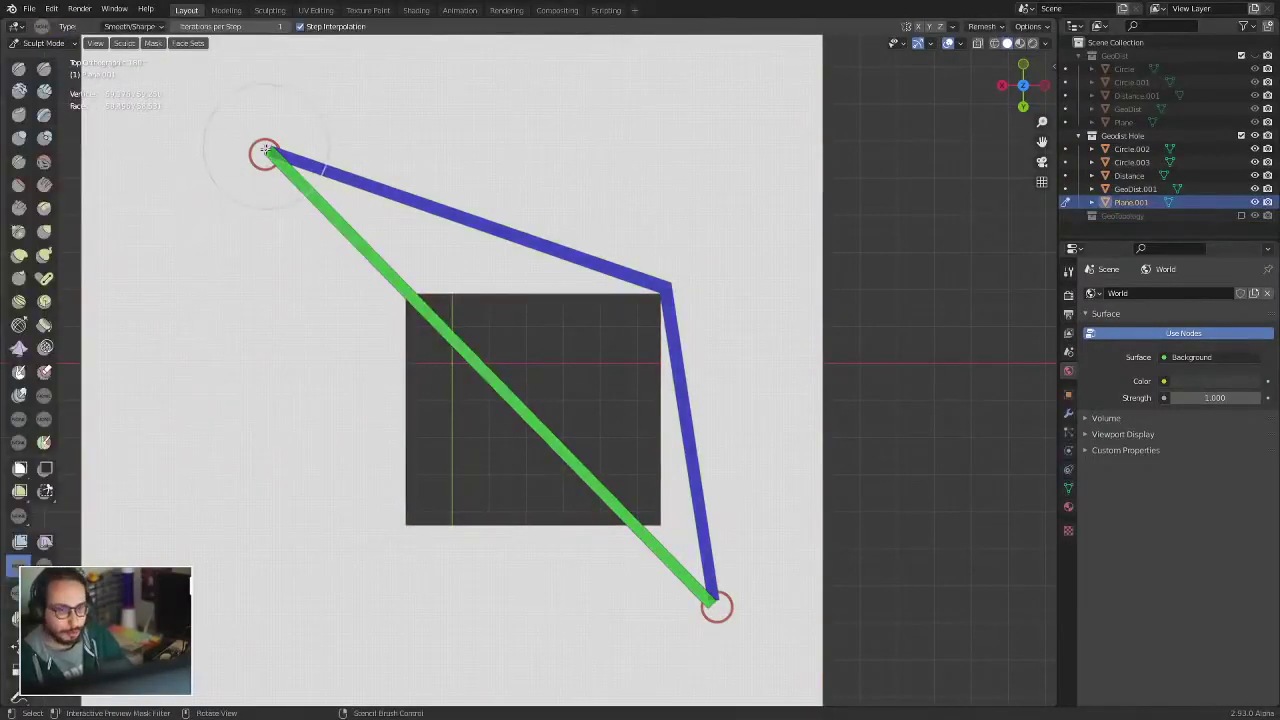
scroll(276, 145, "up", 1)
key("n")
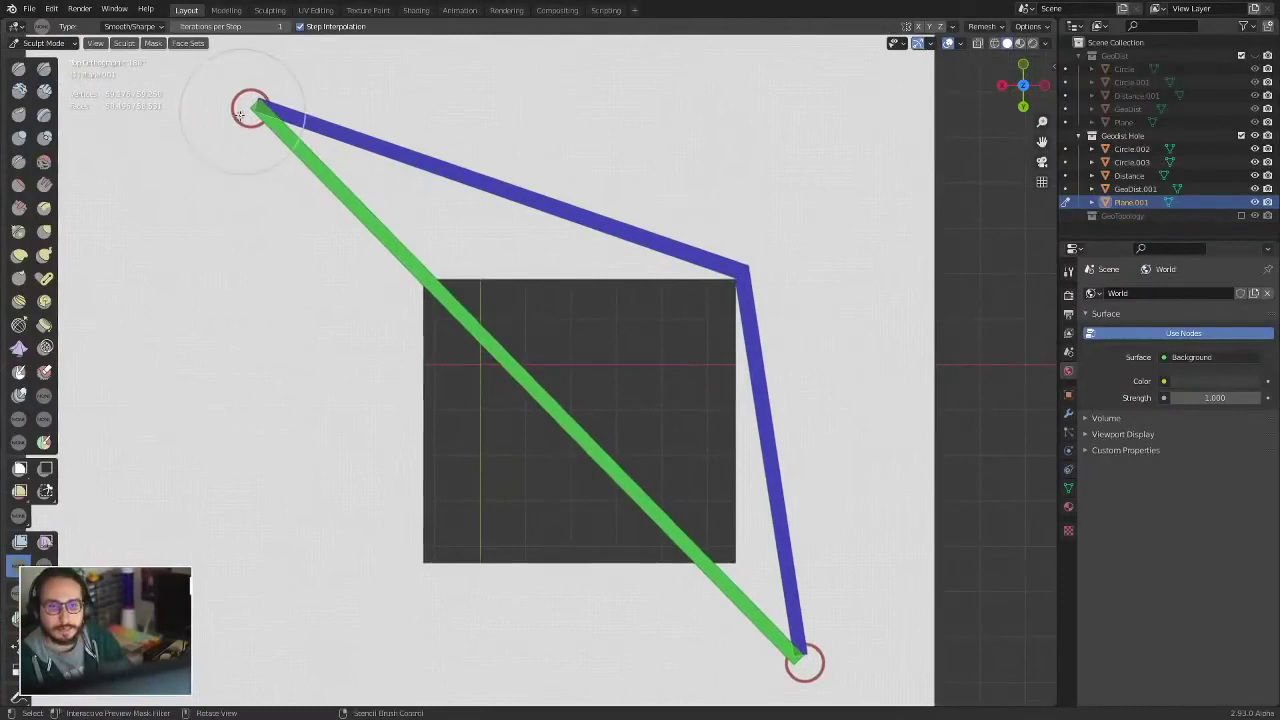
key("shift+a")
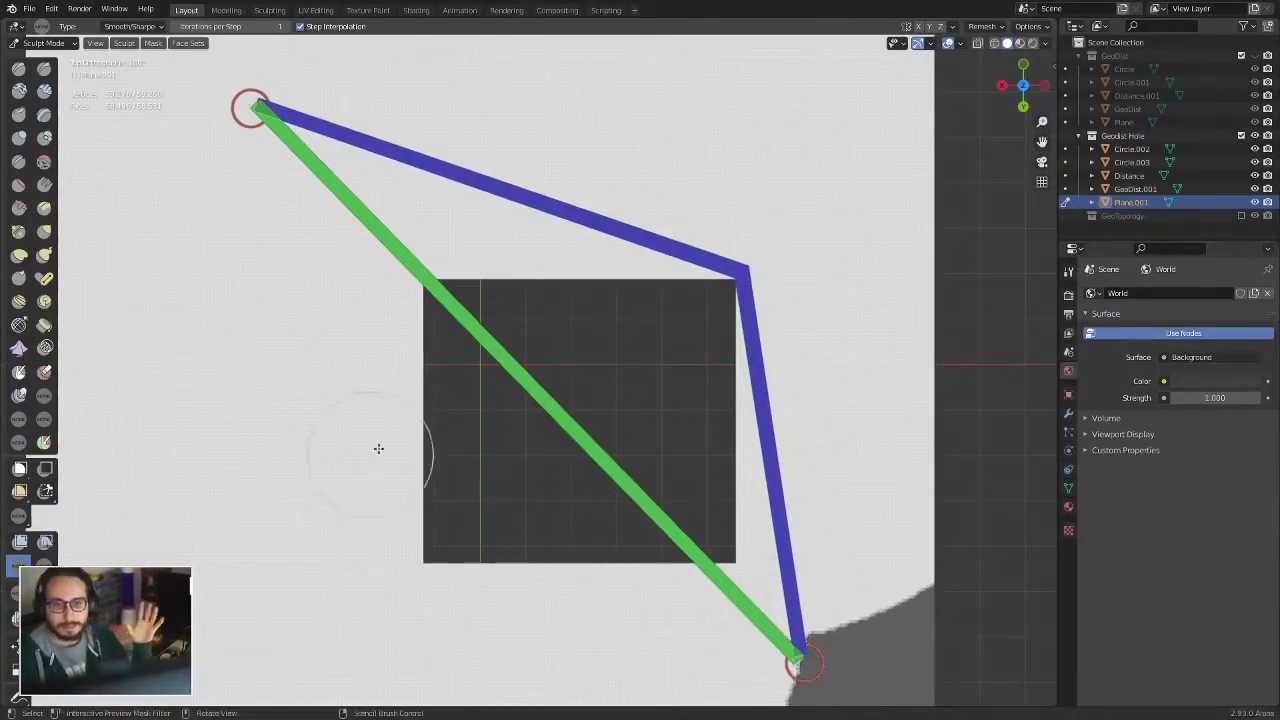
middle_click_drag(349, 360, 431, 317, "shift")
scroll(431, 317, "down", 5)
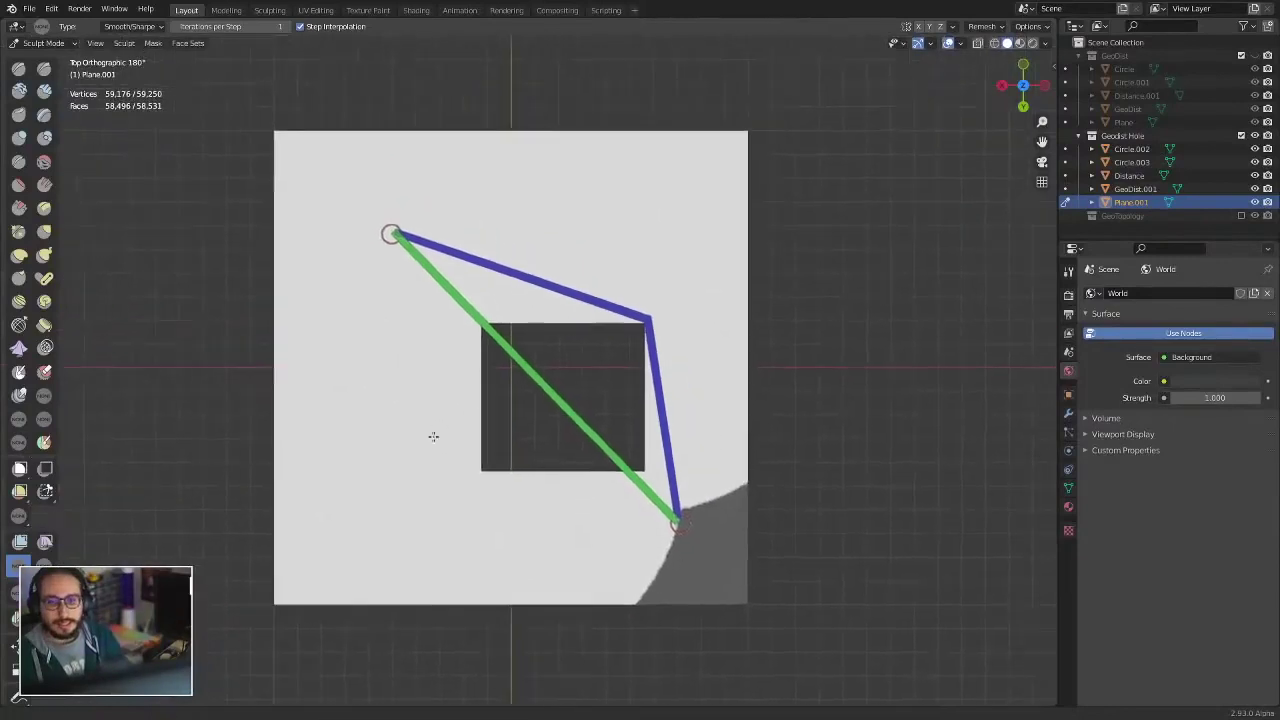
mouse_move(434, 434)
middle_mouse_down()
mouse_move(423, 377)
mouse_move(573, 350)
mouse_move(218, 196)
middle_mouse_up()
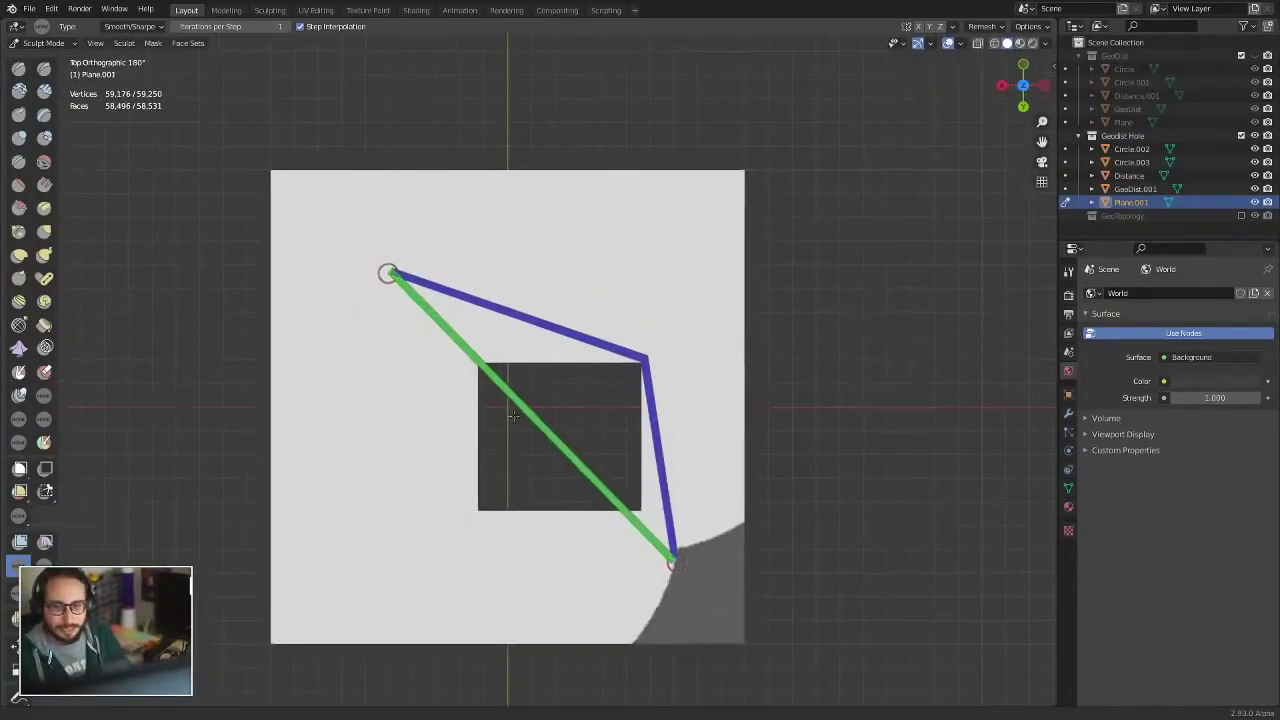
scroll(218, 196, "up", 3)
- Start a new Sculpting file, discarding the unsaved scene
left_click(30, 9)
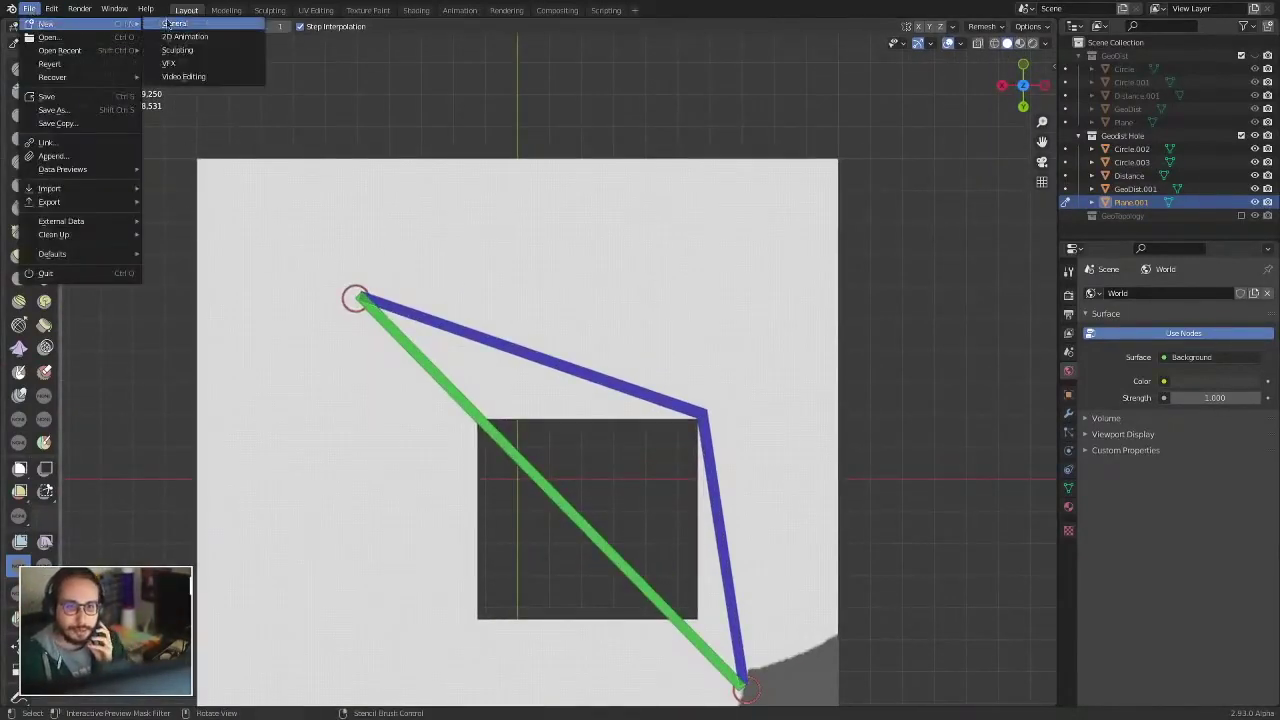
left_click(170, 23)
left_click(578, 385)
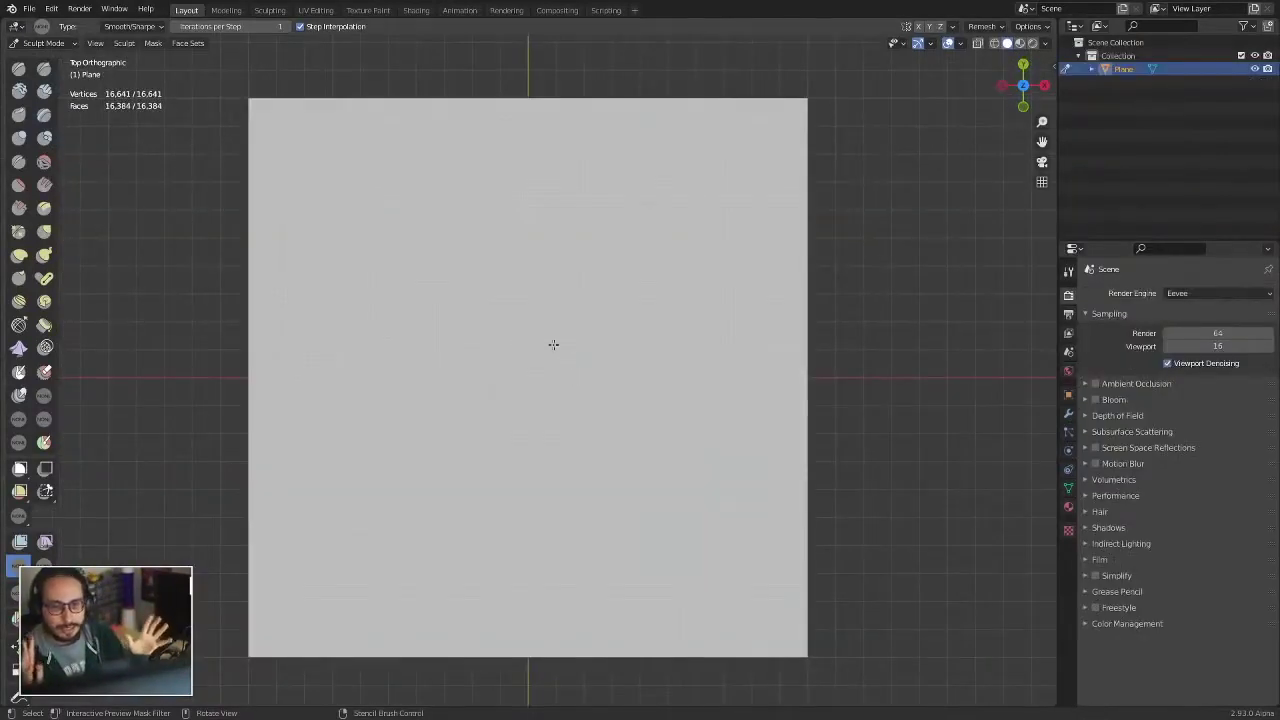
- Preview mask expand with geodesic, topology, diagonals and spherical falloffs, then cancel it
middle_click_drag(471, 386, 509, 305)
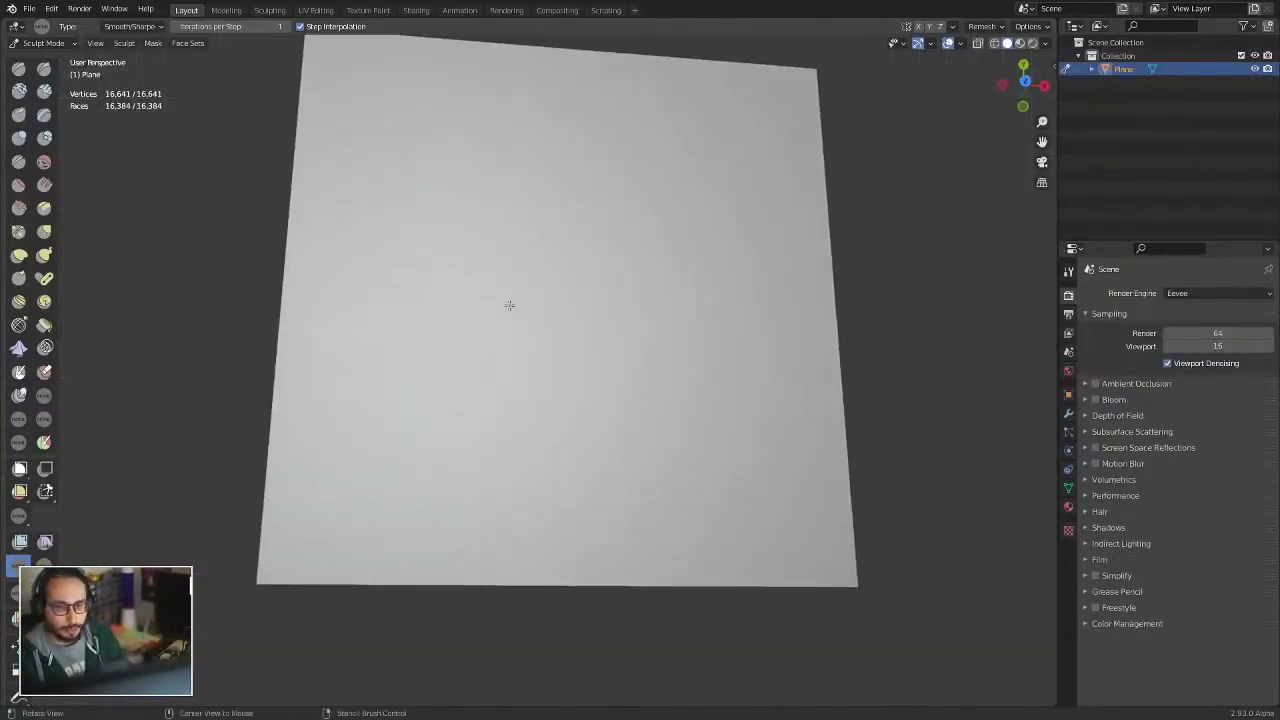
middle_click_drag(464, 522, 474, 460)
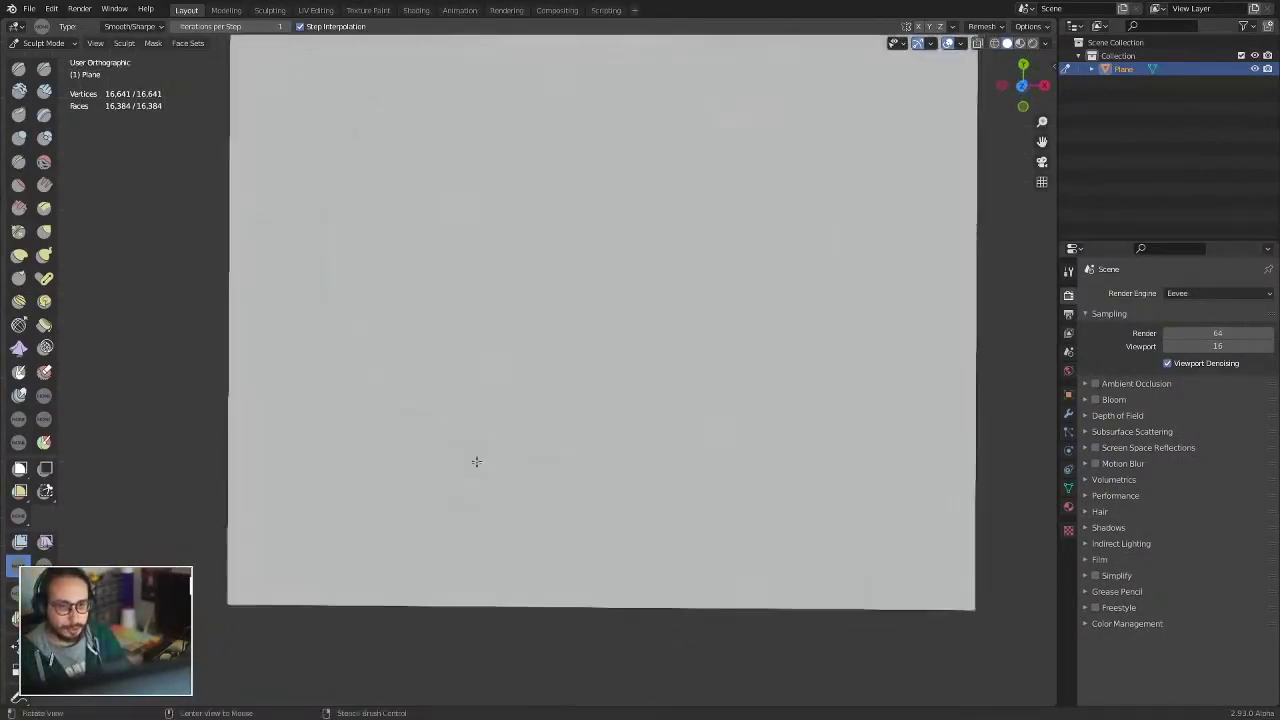
key("shift+a")
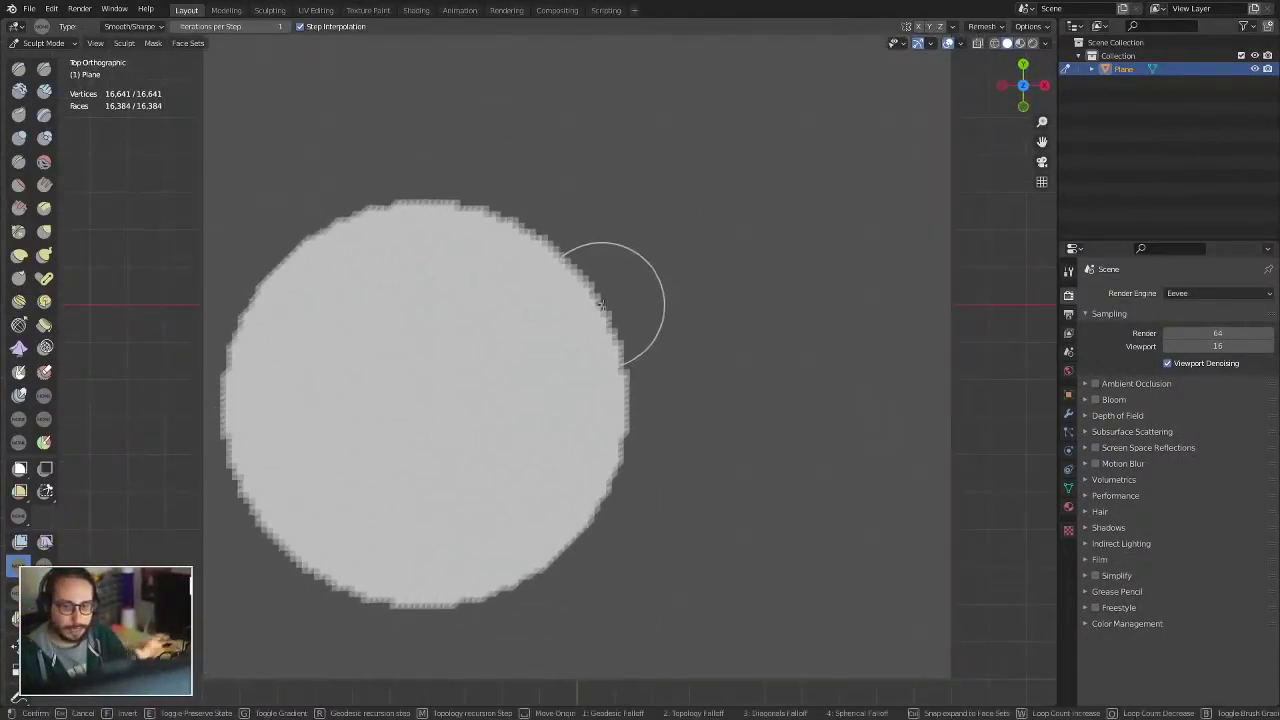
key("w")
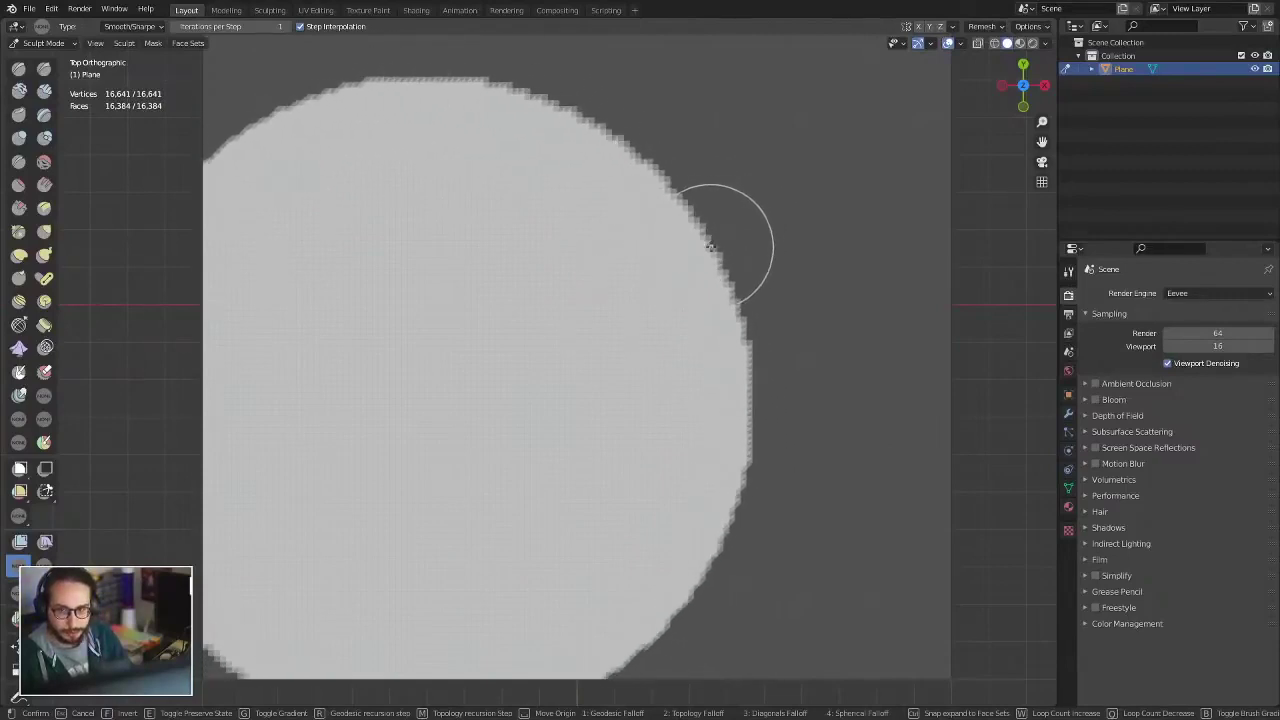
key("2")
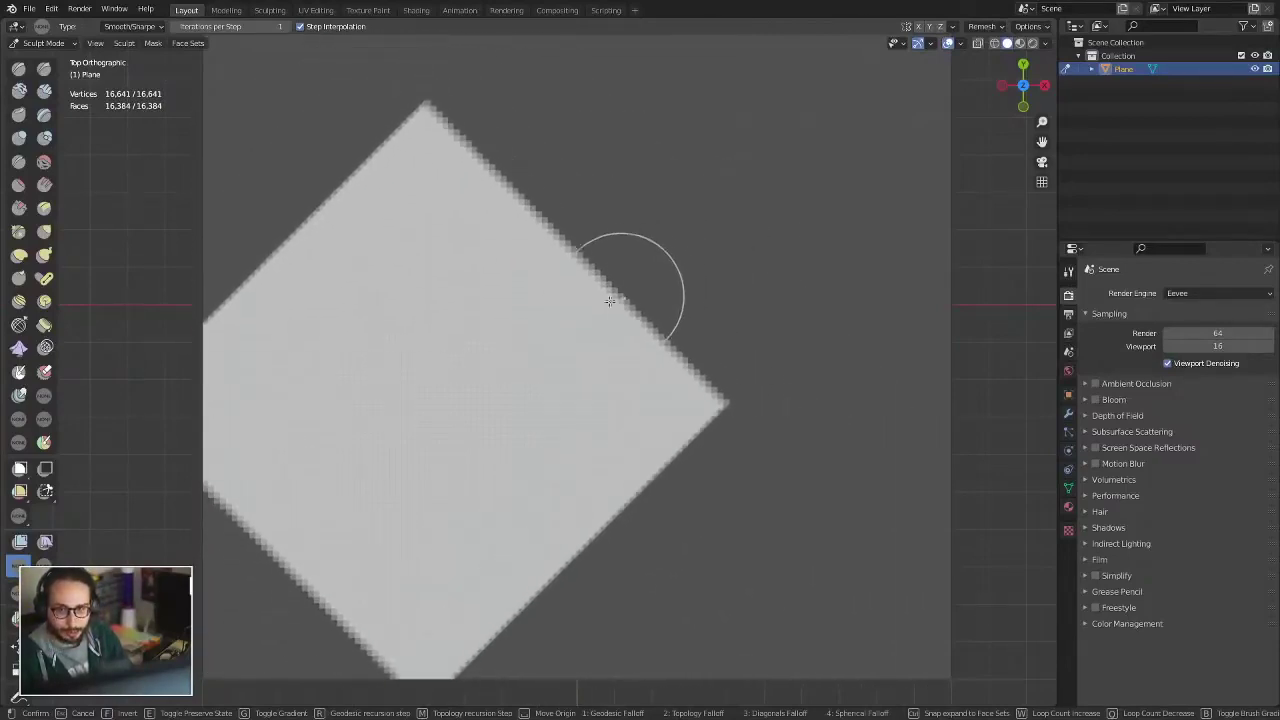
key("3")
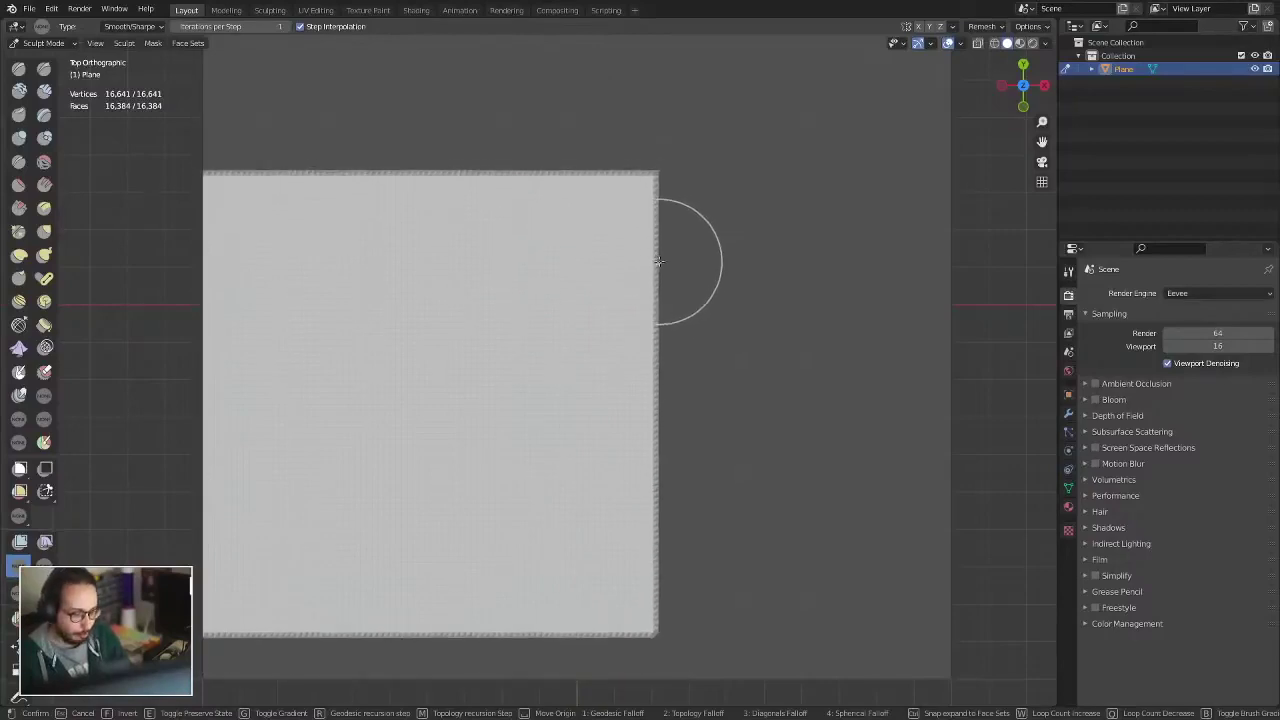
key("4")
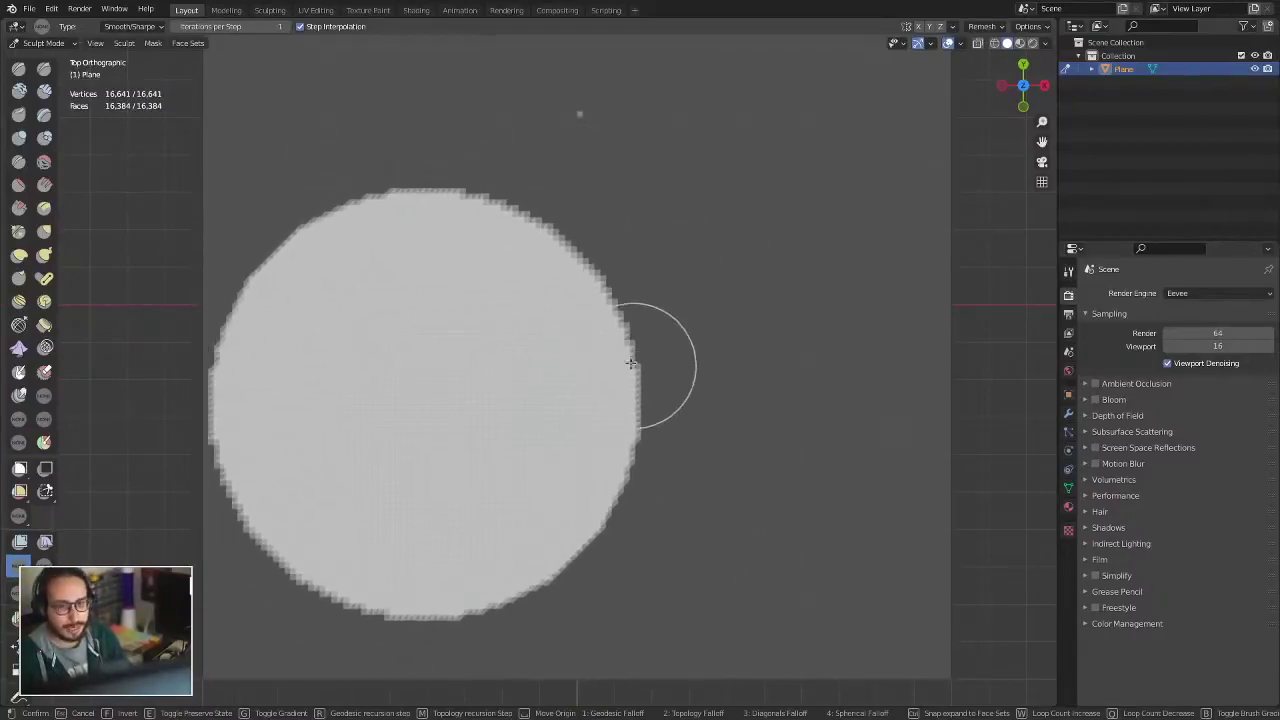
key("Escape")
- Box a central rectangular face set, hide it as a hole, and start Face Set Expand
middle_click_drag(643, 291, 597, 363, "shift")
scroll(597, 363, "down", 2)
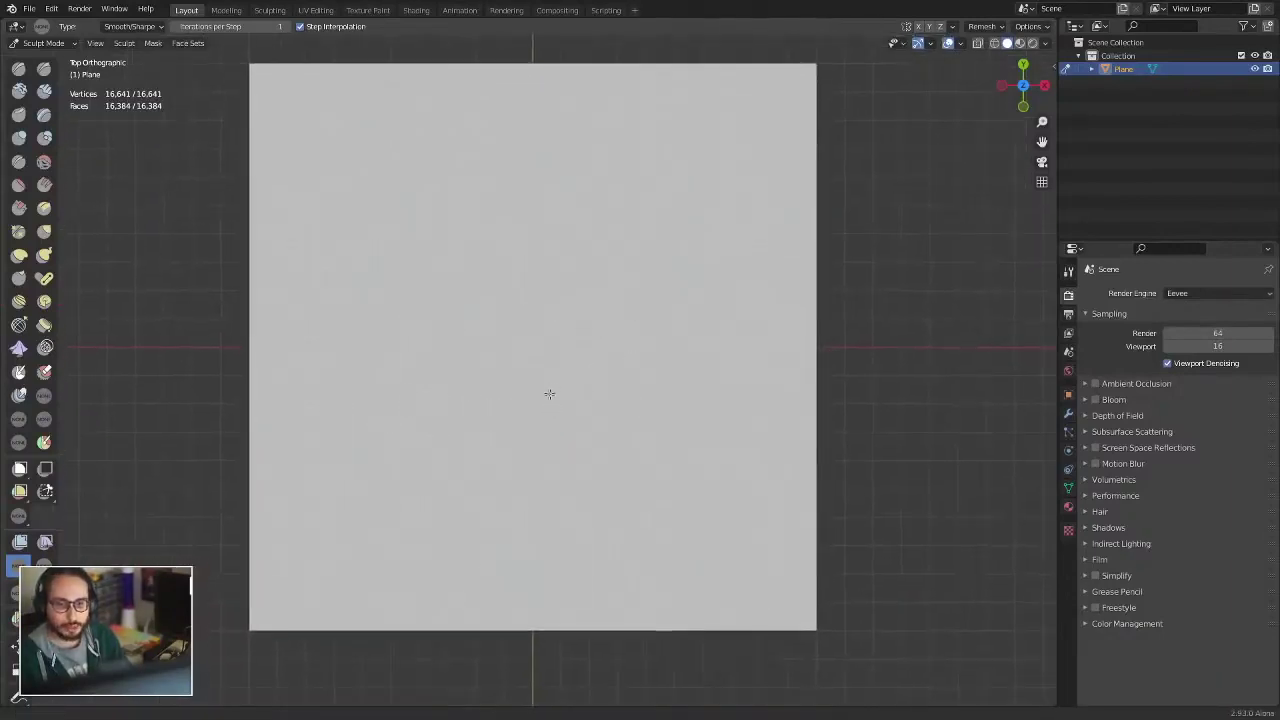
scroll(549, 391, "up", 1)
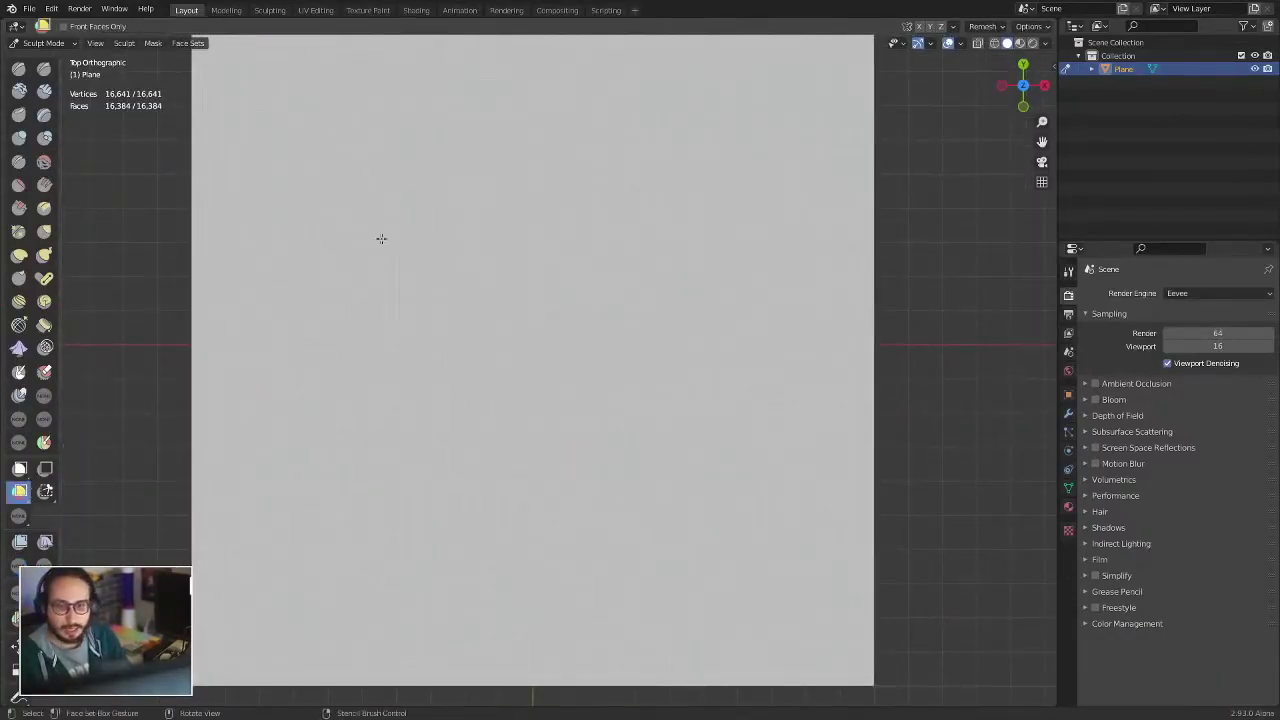
left_click_drag(381, 240, 724, 470)
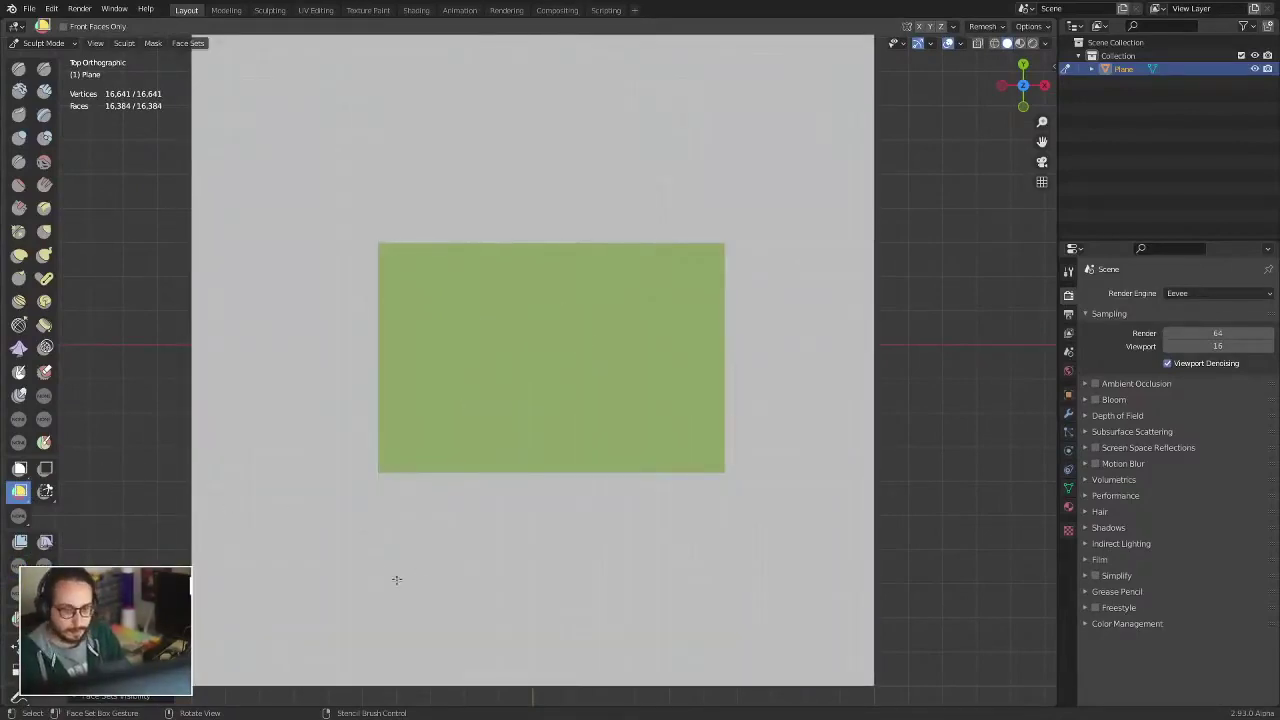
key("h")
key("shift+w")
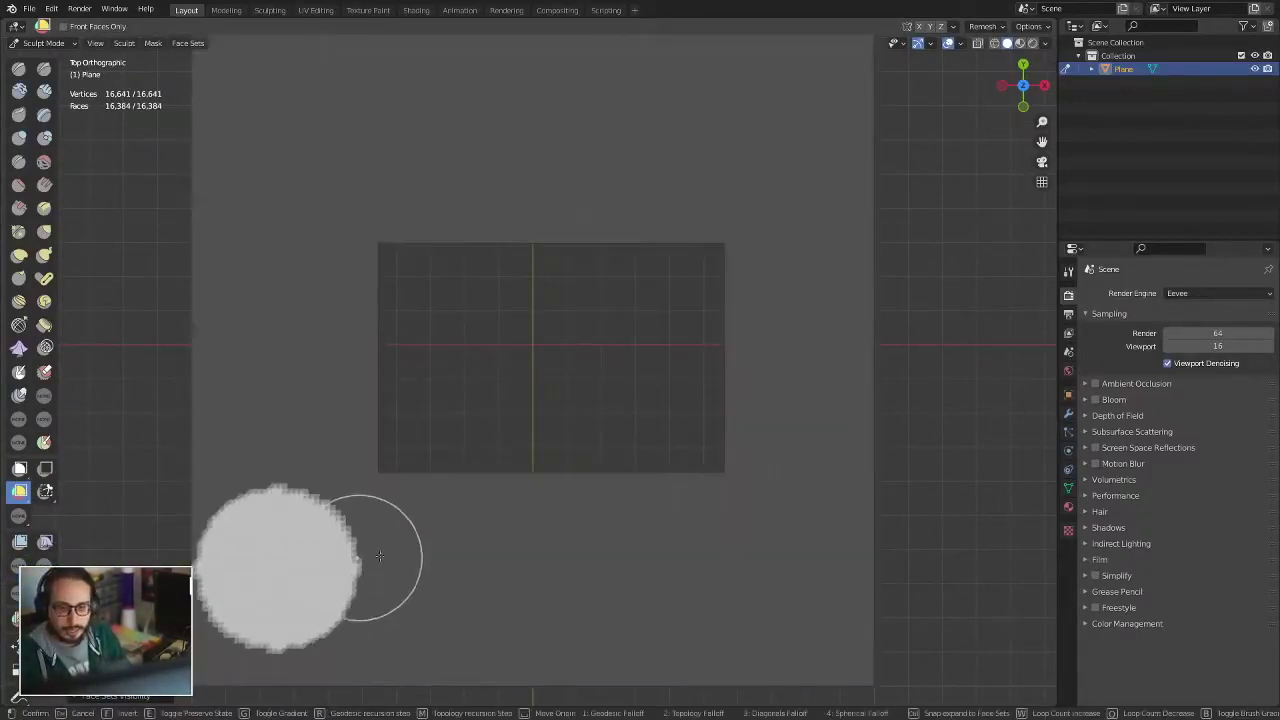